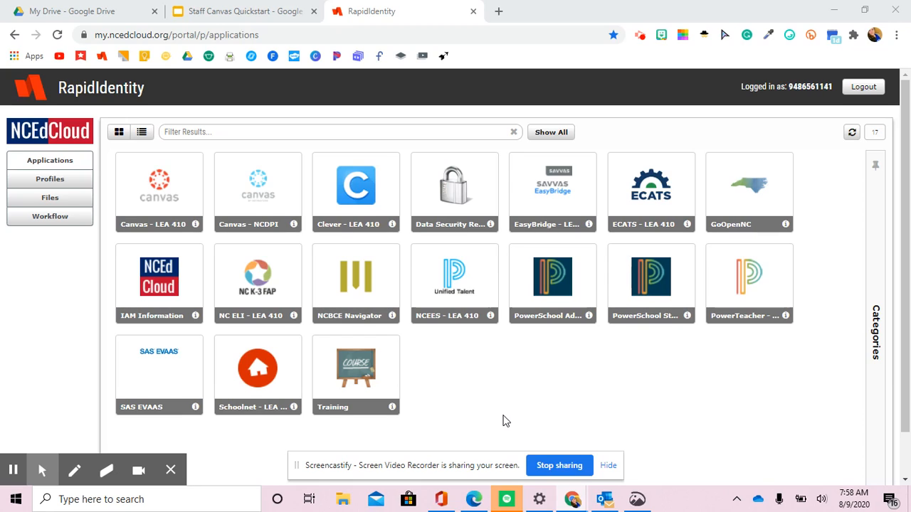
- Open the Canvas - LEA 410 application from the NCEdCloud applications portal
{"action": "left_click", "coordinate": [152, 189]}
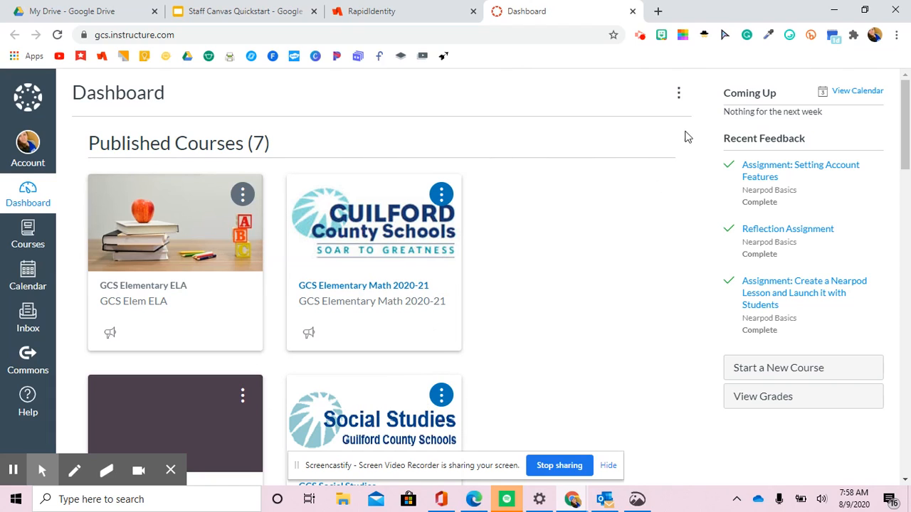
- Preview the dashboard's course cards with Color Overlay turned on, and turn the overlay off again
{"action": "left_click", "coordinate": [679, 93]}
{"action": "left_click", "coordinate": [688, 224]}
{"action": "scroll", "coordinate": [475, 270], "scroll_direction": "down", "scroll_amount": 5}
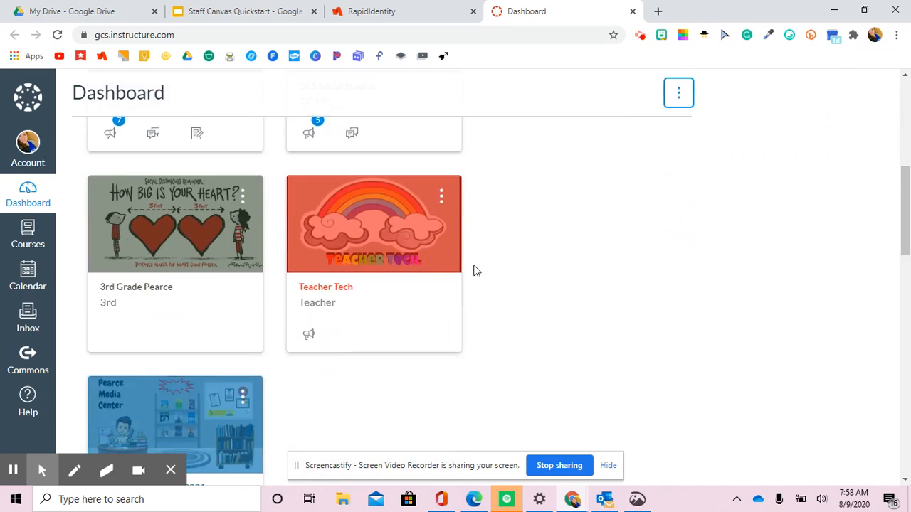
{"action": "scroll", "coordinate": [475, 271], "scroll_direction": "down", "scroll_amount": 10}
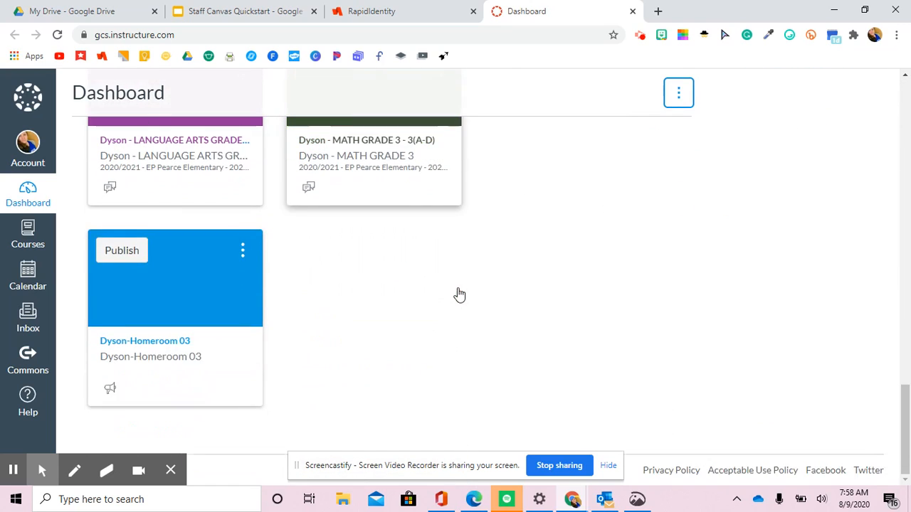
{"action": "scroll", "coordinate": [459, 295], "scroll_direction": "up", "scroll_amount": 15}
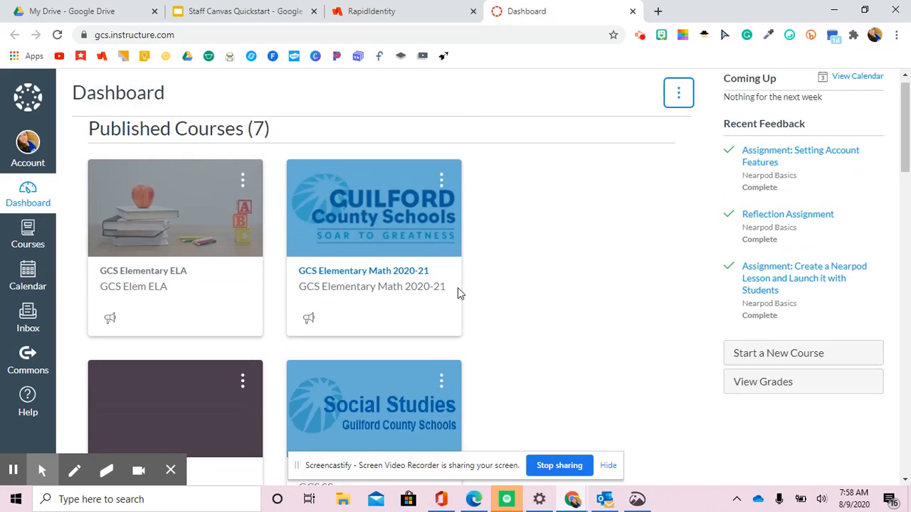
{"action": "scroll", "coordinate": [458, 294], "scroll_direction": "up", "scroll_amount": 1}
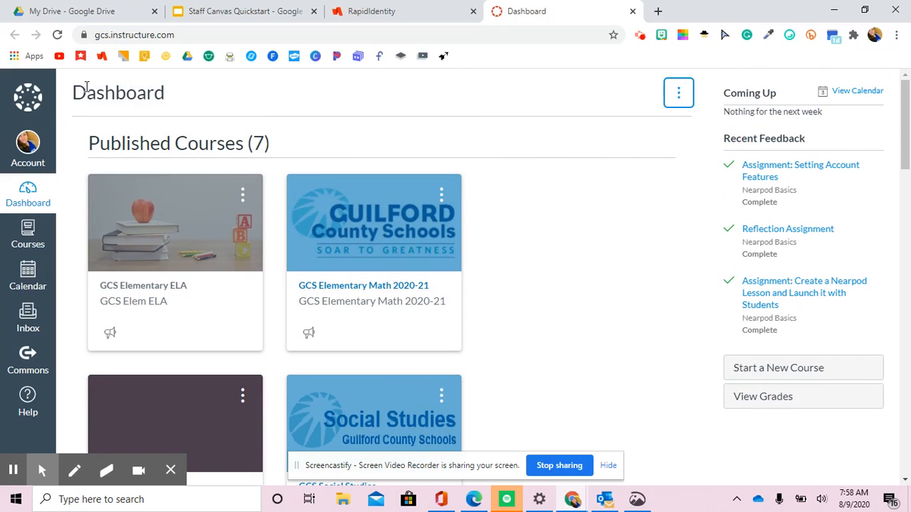
{"action": "left_click", "coordinate": [676, 93]}
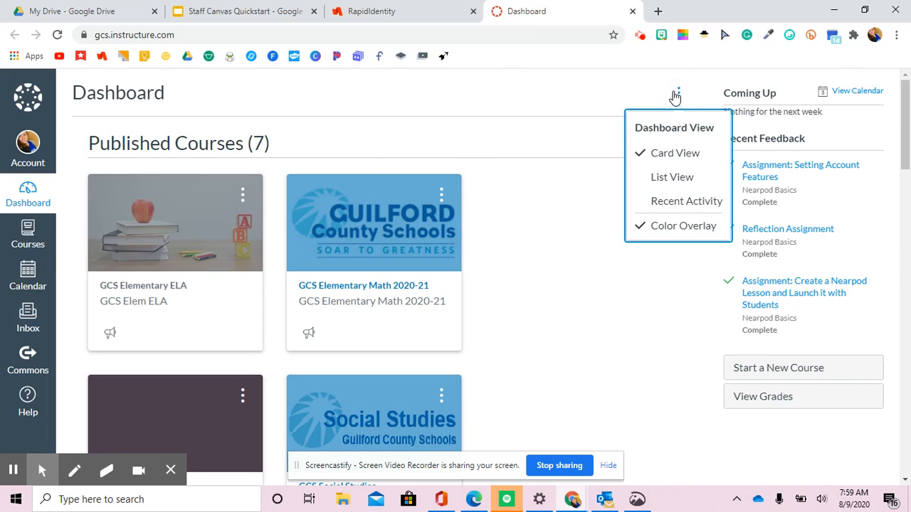
{"action": "left_click", "coordinate": [677, 230]}
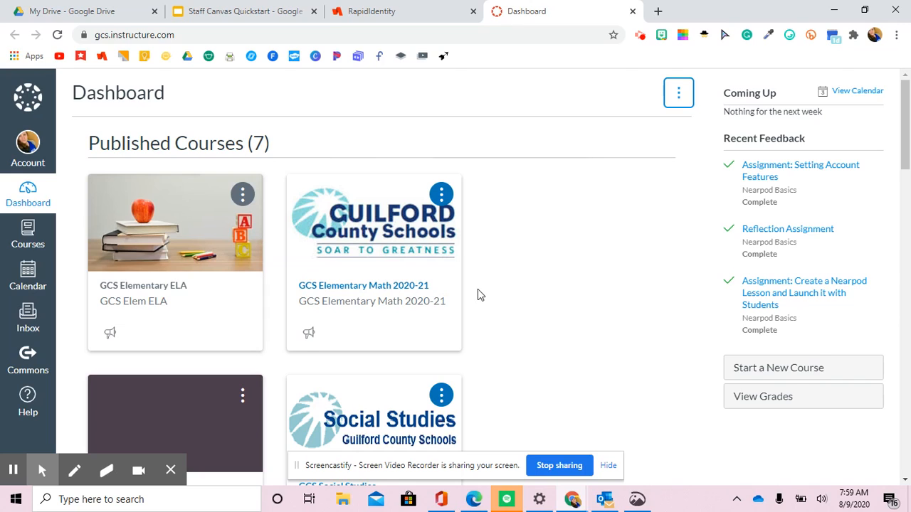
- Look through the published and unpublished course cards on the dashboard
{"action": "scroll", "coordinate": [477, 295], "scroll_direction": "down", "scroll_amount": 7}
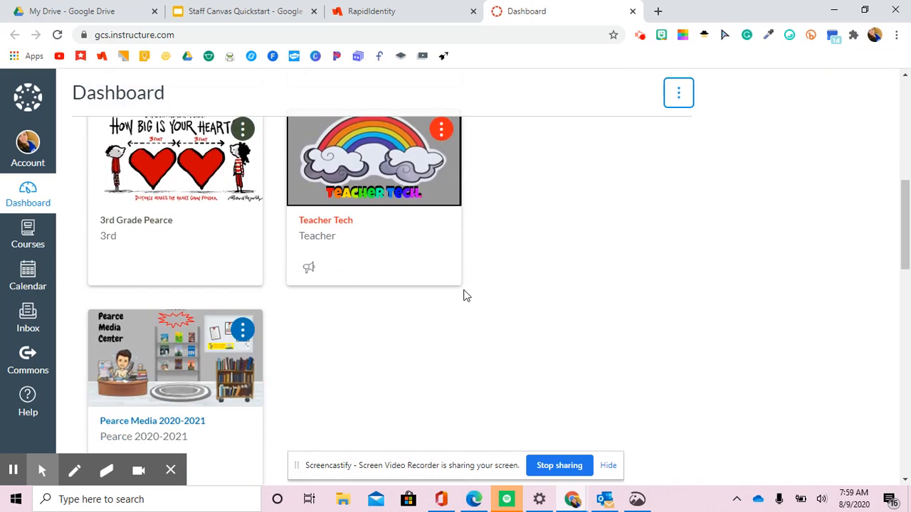
{"action": "scroll", "coordinate": [467, 296], "scroll_direction": "down", "scroll_amount": 10}
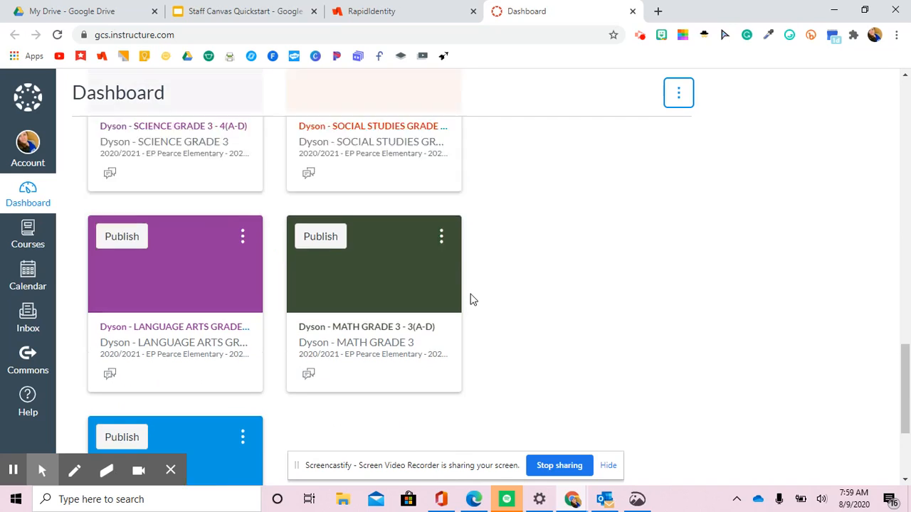
{"action": "scroll", "coordinate": [471, 299], "scroll_direction": "up", "scroll_amount": 15}
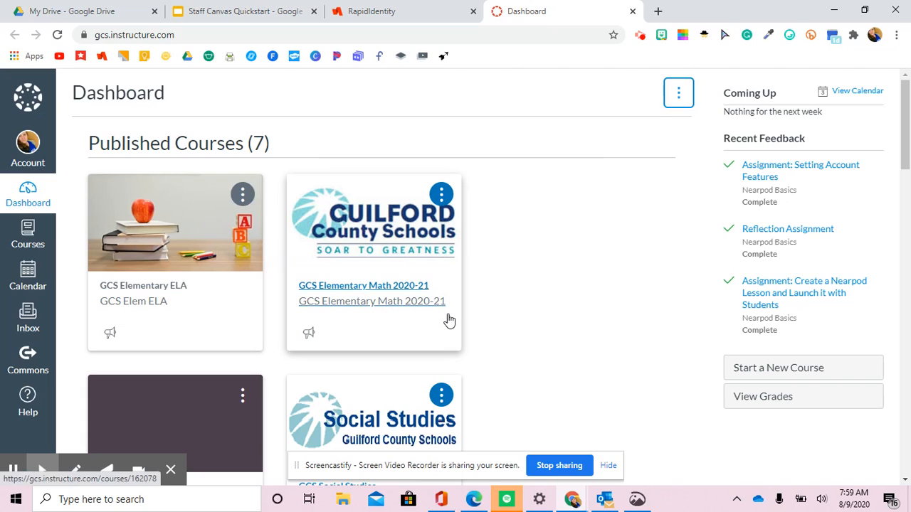
{"action": "scroll", "coordinate": [448, 321], "scroll_direction": "down", "scroll_amount": 9}
{"action": "scroll", "coordinate": [478, 325], "scroll_direction": "down", "scroll_amount": 1}
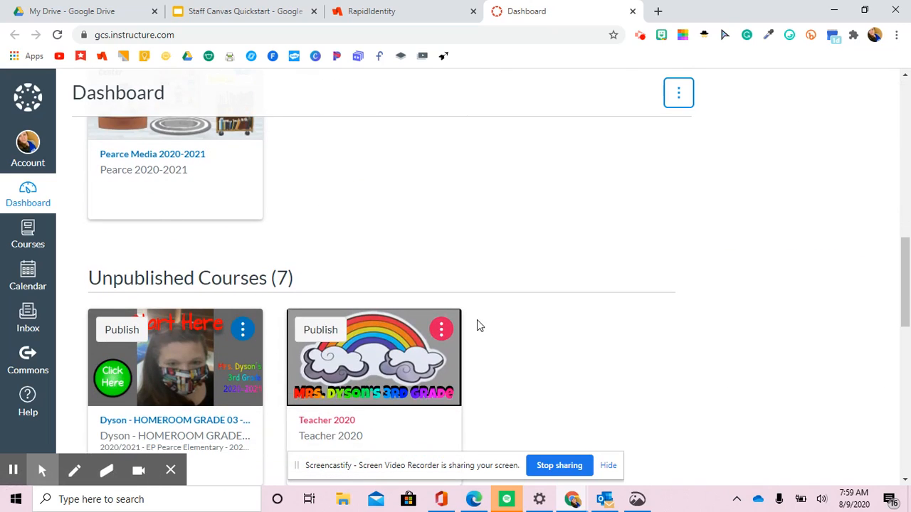
{"action": "scroll", "coordinate": [478, 322], "scroll_direction": "down", "scroll_amount": 10}
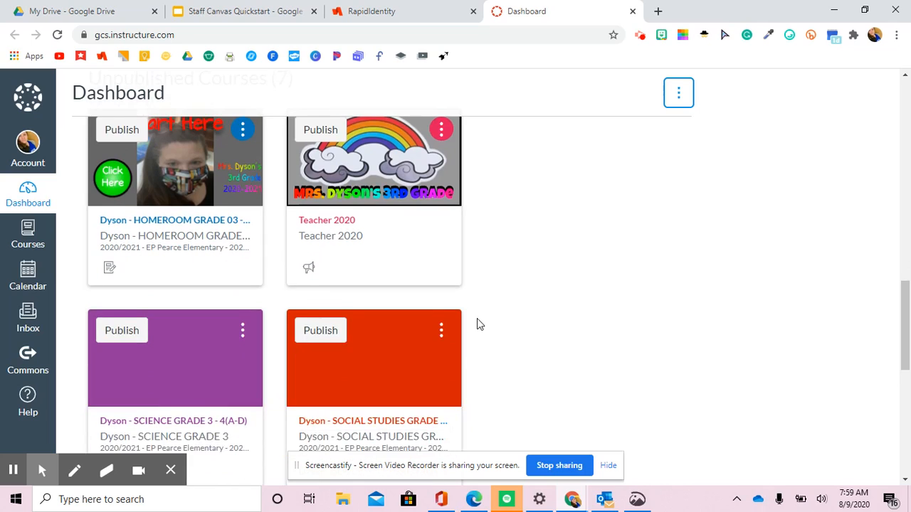
{"action": "scroll", "coordinate": [477, 326], "scroll_direction": "up", "scroll_amount": 20}
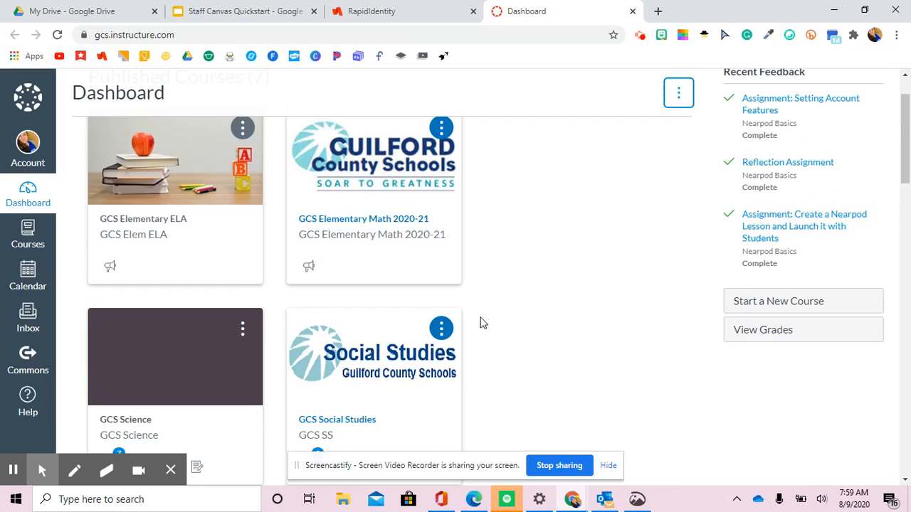
{"action": "scroll", "coordinate": [480, 323], "scroll_direction": "up", "scroll_amount": 1}
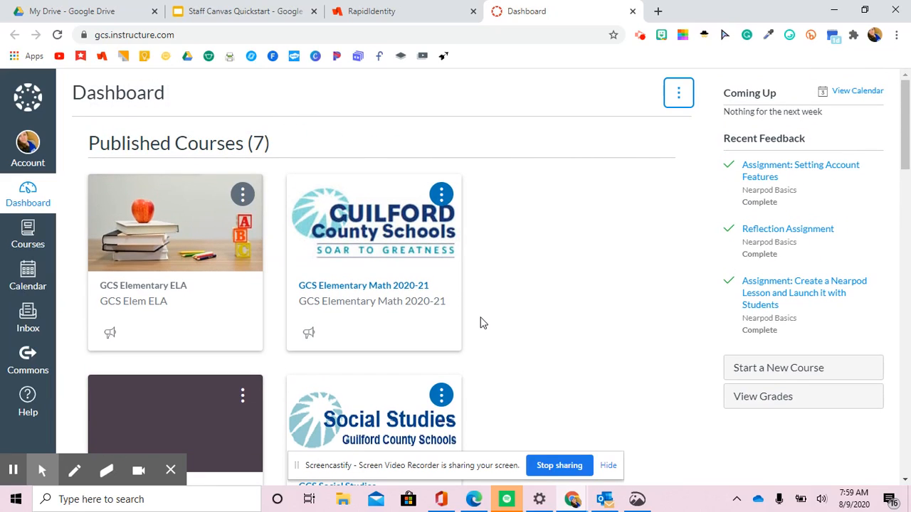
{"action": "scroll", "coordinate": [481, 323], "scroll_direction": "down", "scroll_amount": 1}
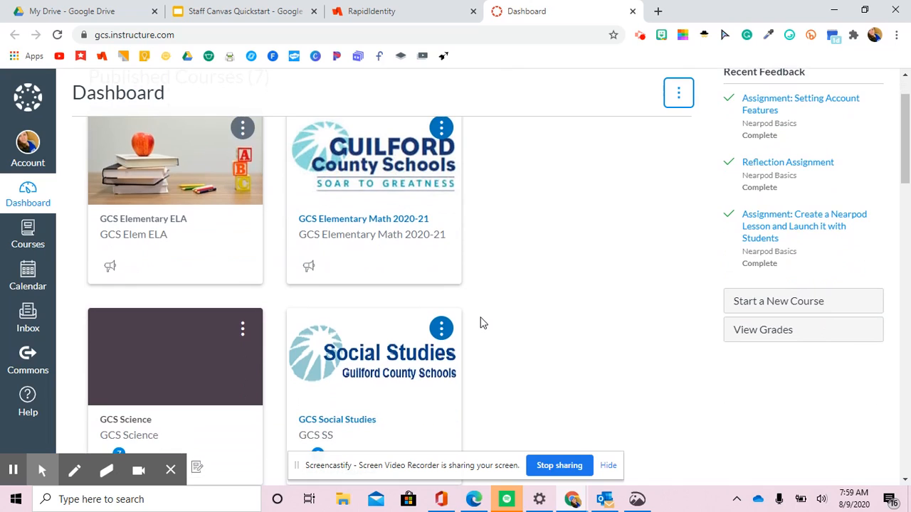
{"action": "scroll", "coordinate": [481, 323], "scroll_direction": "down", "scroll_amount": 3}
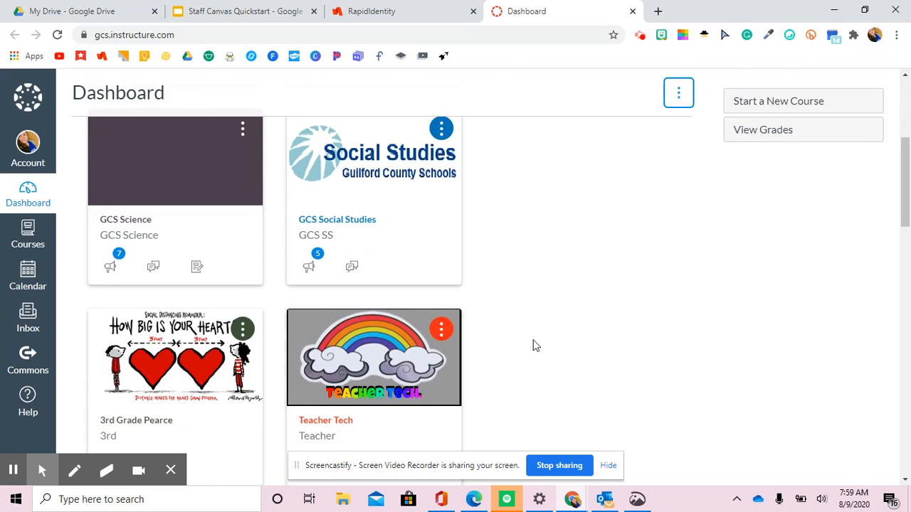
{"action": "scroll", "coordinate": [483, 320], "scroll_direction": "down", "scroll_amount": 6}
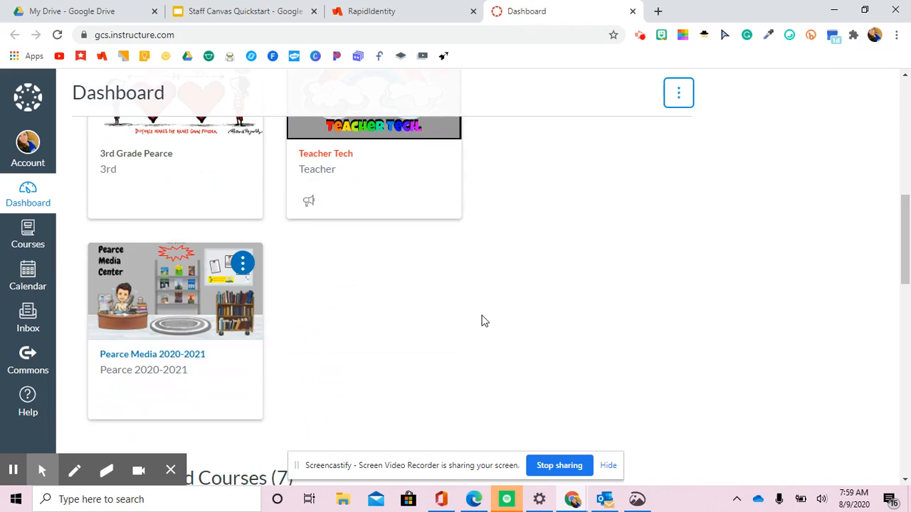
{"action": "scroll", "coordinate": [480, 323], "scroll_direction": "up", "scroll_amount": 6}
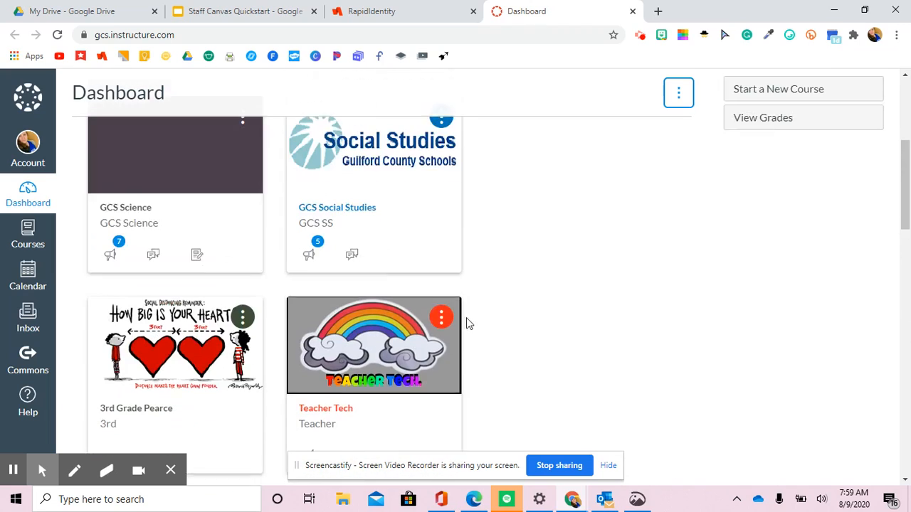
- Open the full list of all courses and review which current enrollments are starred, down to Past Enrollments
{"action": "left_click", "coordinate": [29, 238]}
{"action": "scroll", "coordinate": [148, 306], "scroll_direction": "down", "scroll_amount": 3}
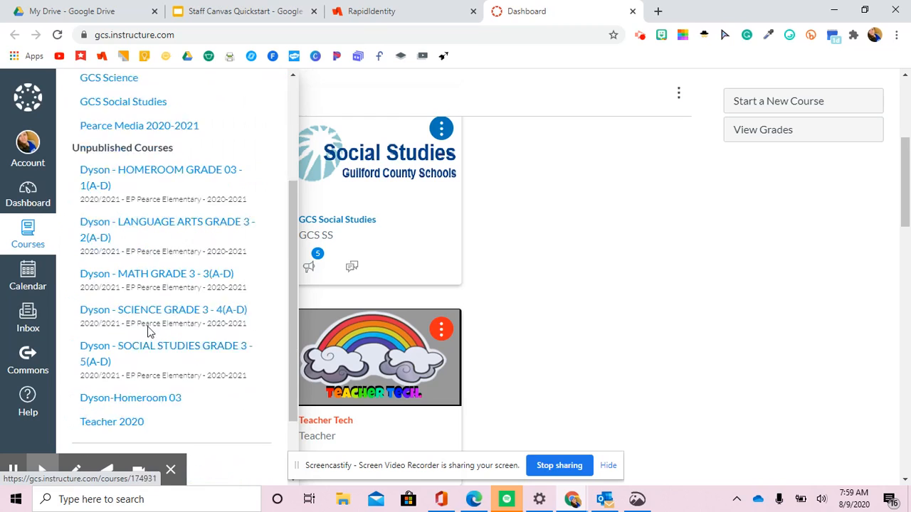
{"action": "left_click", "coordinate": [99, 375]}
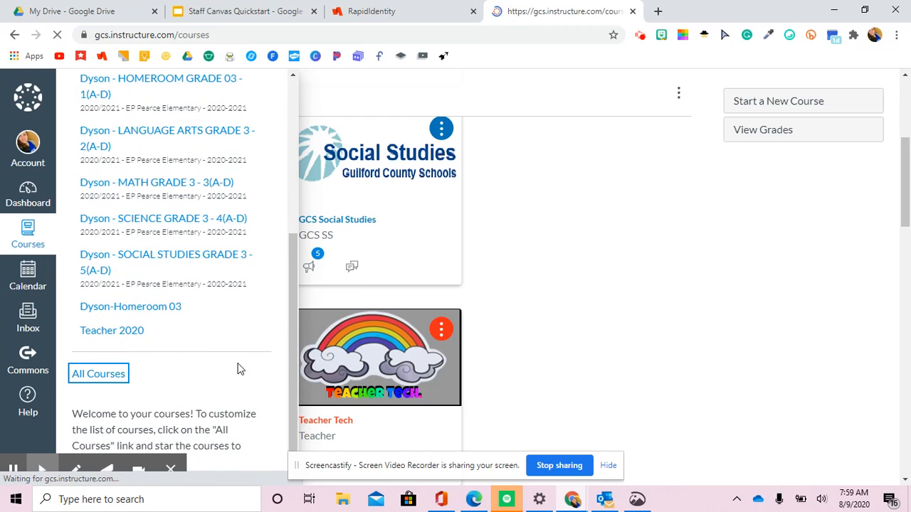
{"action": "scroll", "coordinate": [110, 225], "scroll_direction": "down", "scroll_amount": 6}
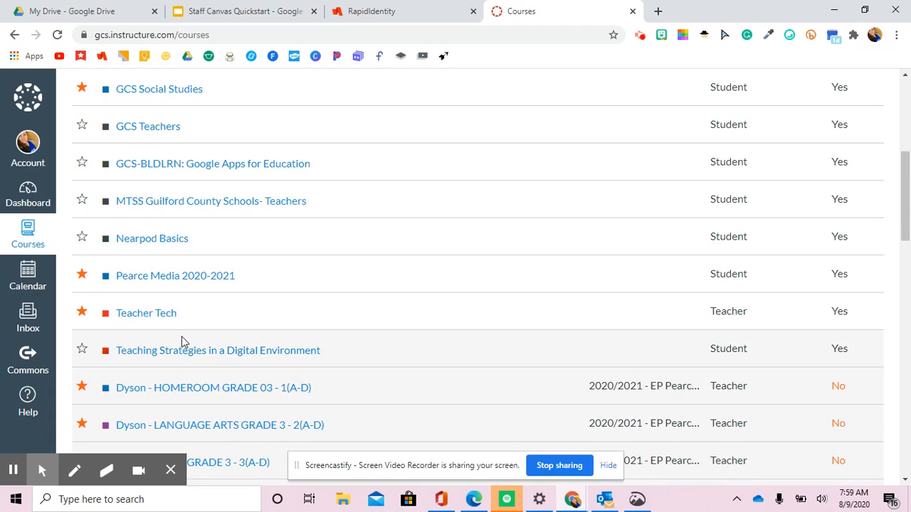
{"action": "scroll", "coordinate": [183, 346], "scroll_direction": "down", "scroll_amount": 2}
{"action": "scroll", "coordinate": [181, 343], "scroll_direction": "down", "scroll_amount": 2}
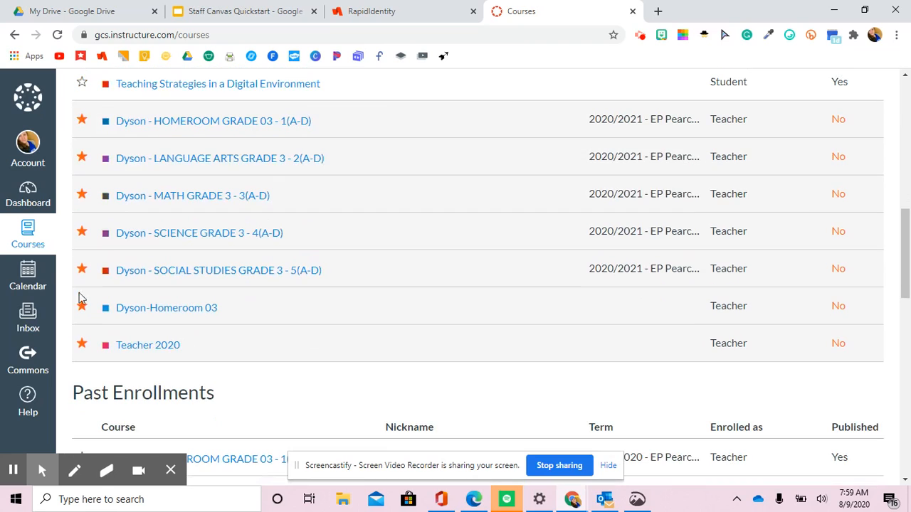
- Return to the dashboard and examine the published GCS ELA, Math, Science and Social Studies course cards
{"action": "left_click", "coordinate": [32, 201]}
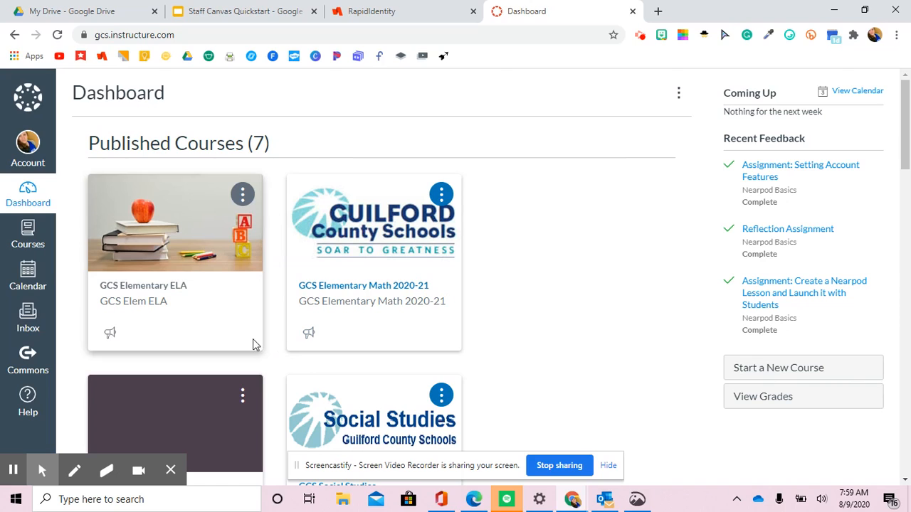
{"action": "scroll", "coordinate": [284, 376], "scroll_direction": "down", "scroll_amount": 2}
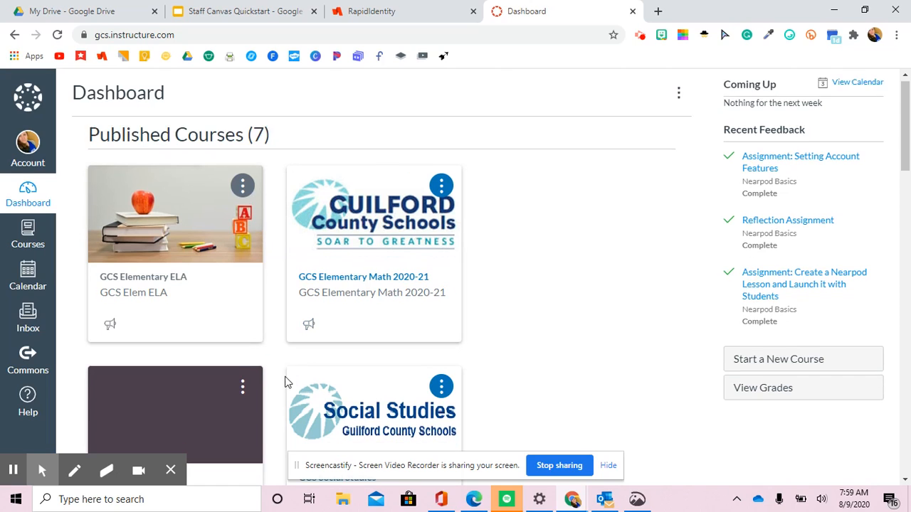
{"action": "scroll", "coordinate": [281, 386], "scroll_direction": "up", "scroll_amount": 1}
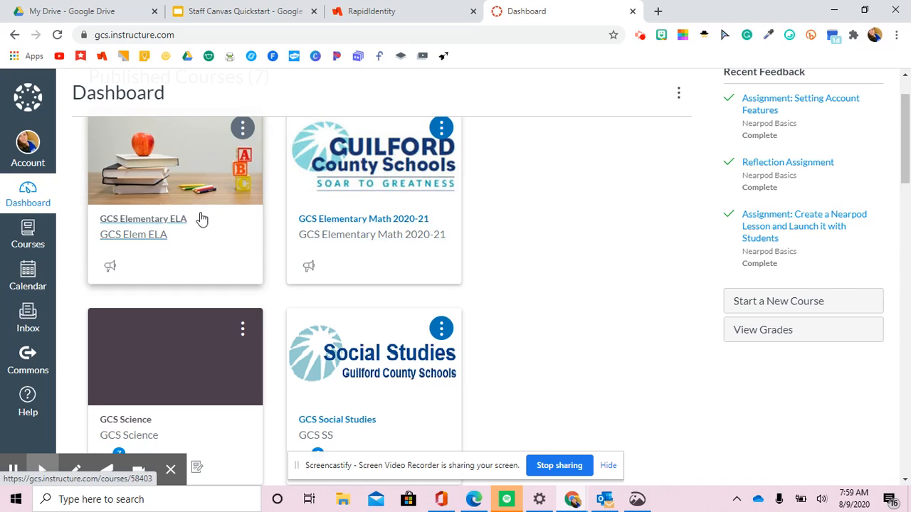
{"action": "scroll", "coordinate": [377, 411], "scroll_direction": "down", "scroll_amount": 1}
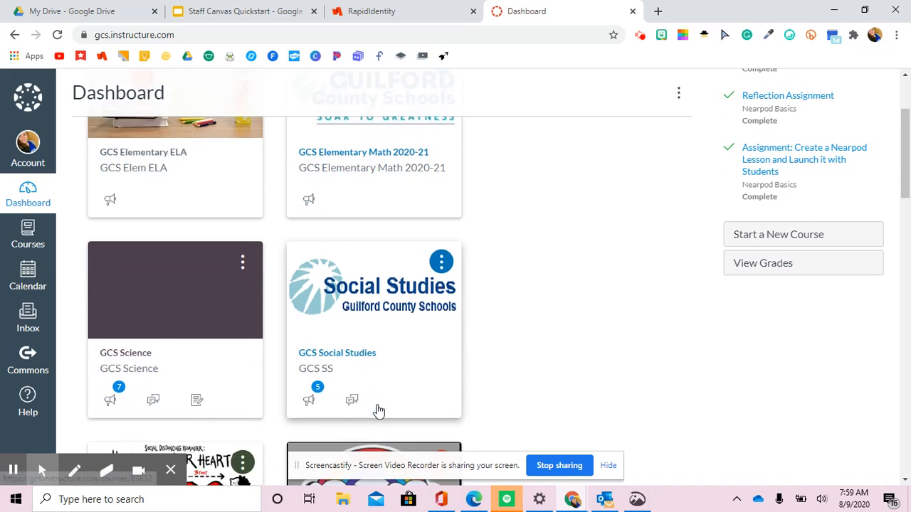
{"action": "scroll", "coordinate": [377, 412], "scroll_direction": "up", "scroll_amount": 1}
{"action": "scroll", "coordinate": [379, 411], "scroll_direction": "down", "scroll_amount": 1}
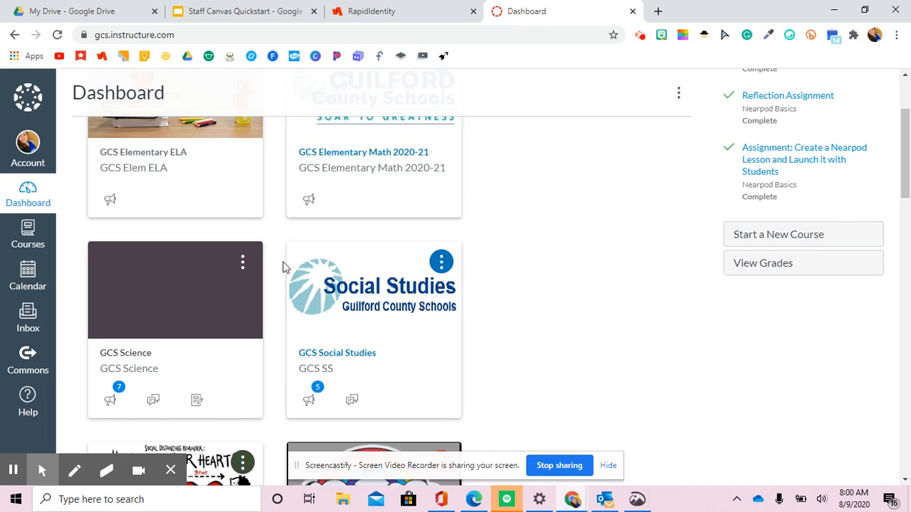
{"action": "scroll", "coordinate": [283, 285], "scroll_direction": "down", "scroll_amount": 1}
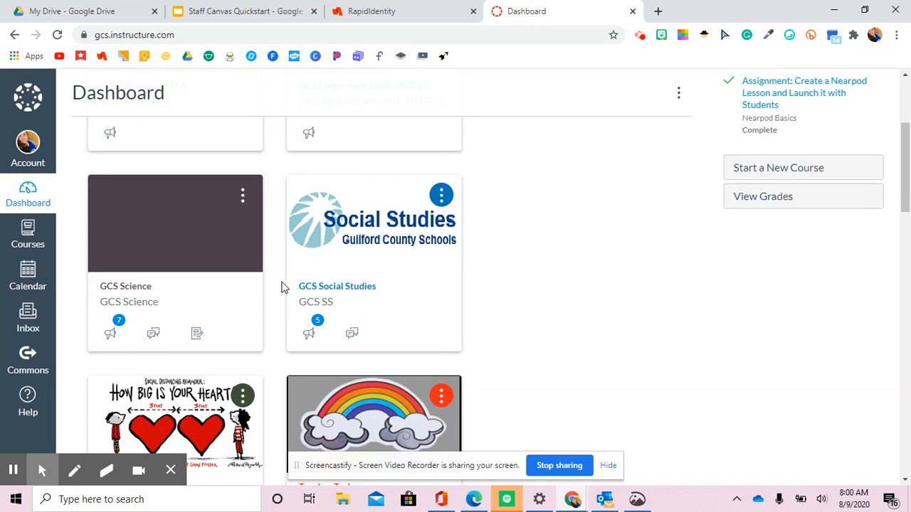
{"action": "scroll", "coordinate": [283, 286], "scroll_direction": "up", "scroll_amount": 1}
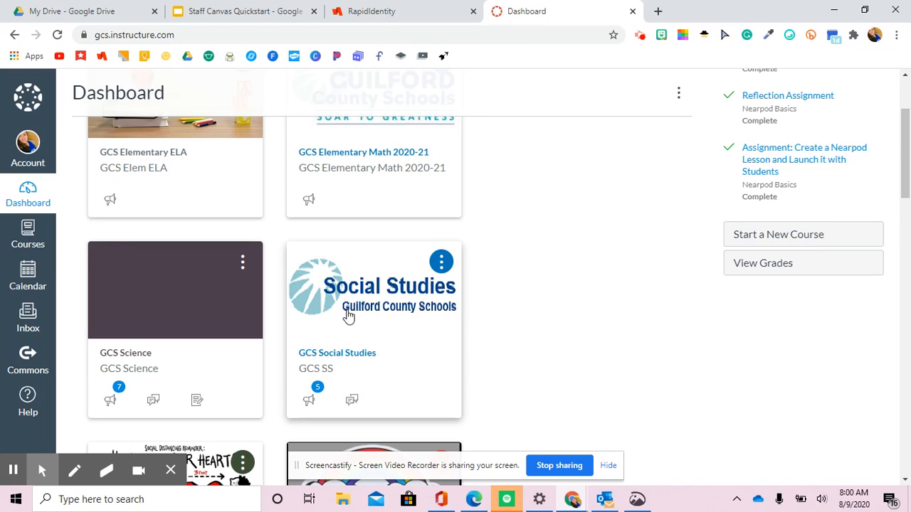
{"action": "scroll", "coordinate": [336, 301], "scroll_direction": "down", "scroll_amount": 1}
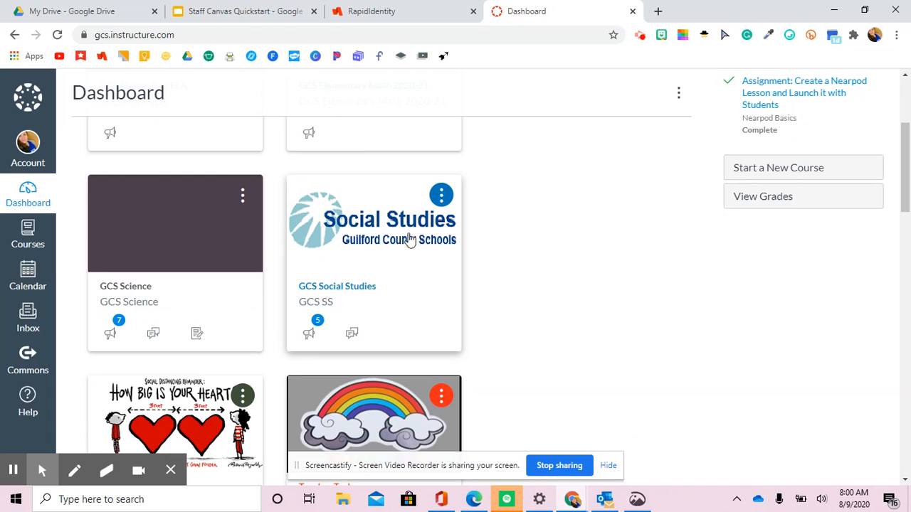
- Open the unpublished Homeroom 03 course from its dashboard card and view its course navigation items
{"action": "left_click", "coordinate": [30, 240]}
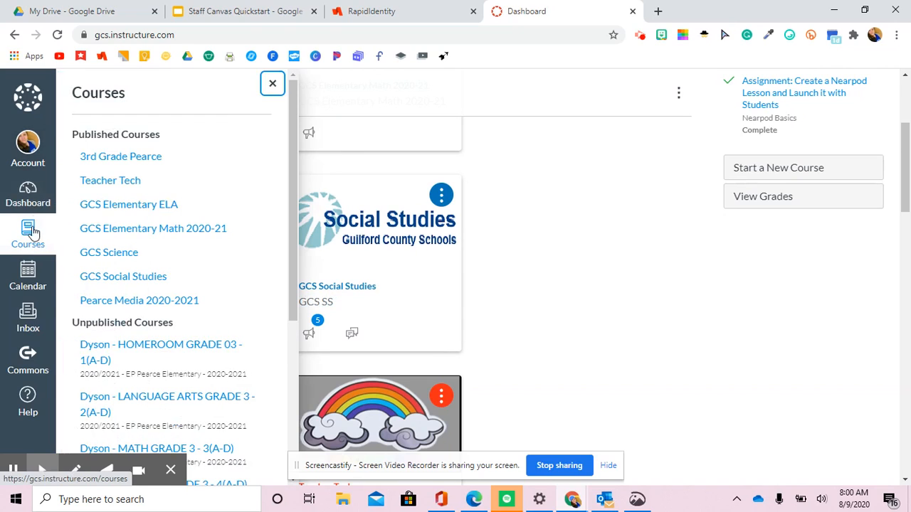
{"action": "left_click", "coordinate": [33, 198]}
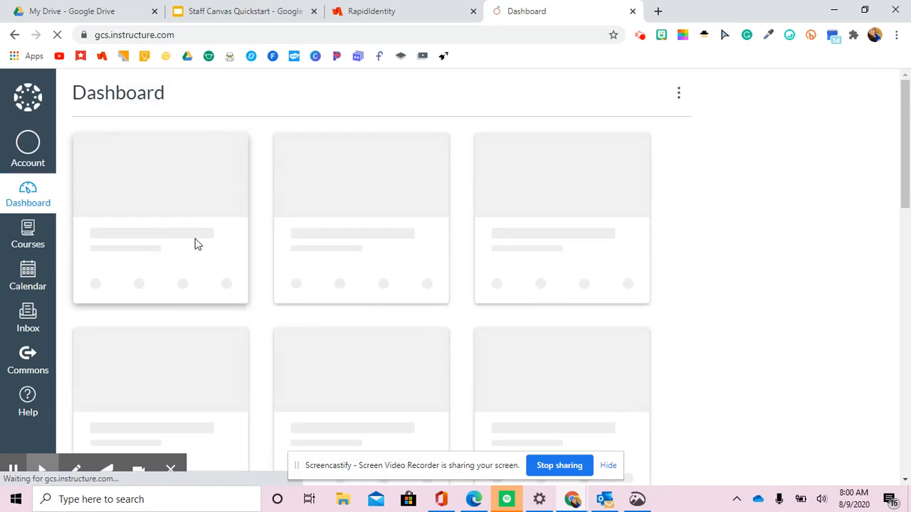
{"action": "scroll", "coordinate": [221, 256], "scroll_direction": "down", "scroll_amount": 15}
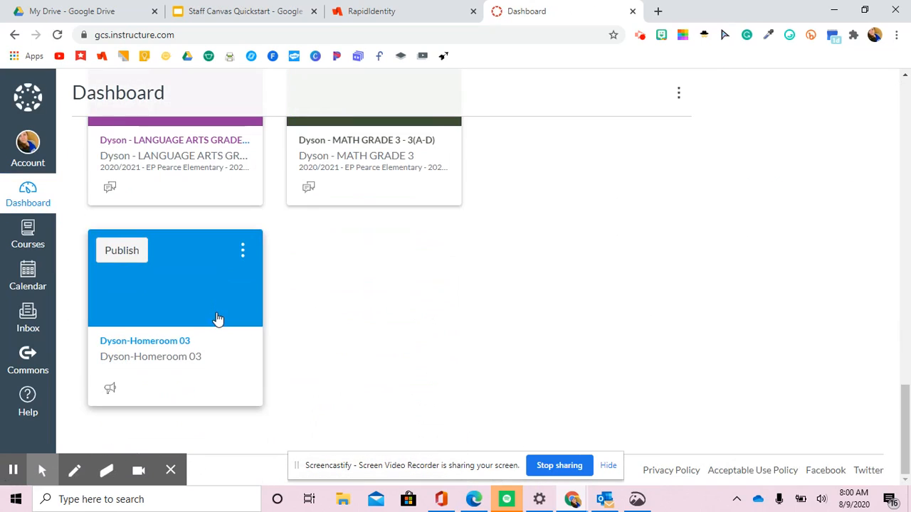
{"action": "left_click", "coordinate": [169, 348]}
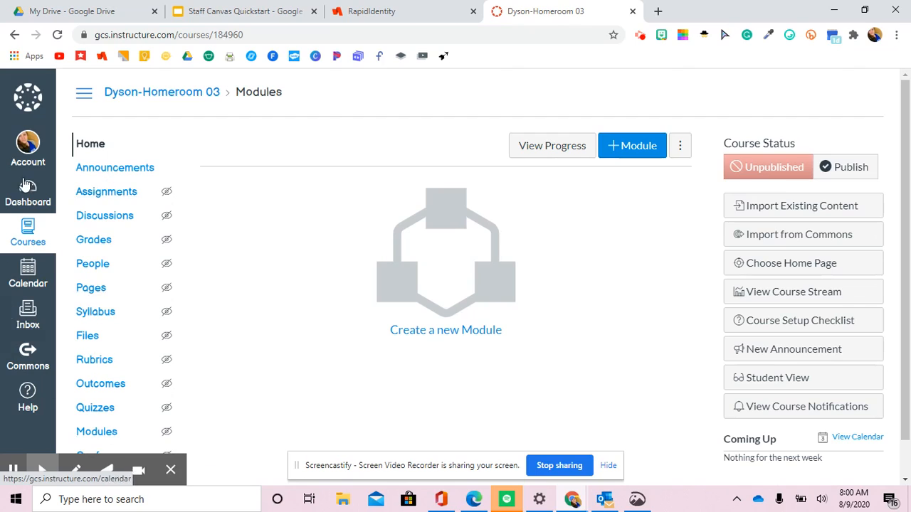
{"action": "scroll", "coordinate": [171, 427], "scroll_direction": "down", "scroll_amount": 1}
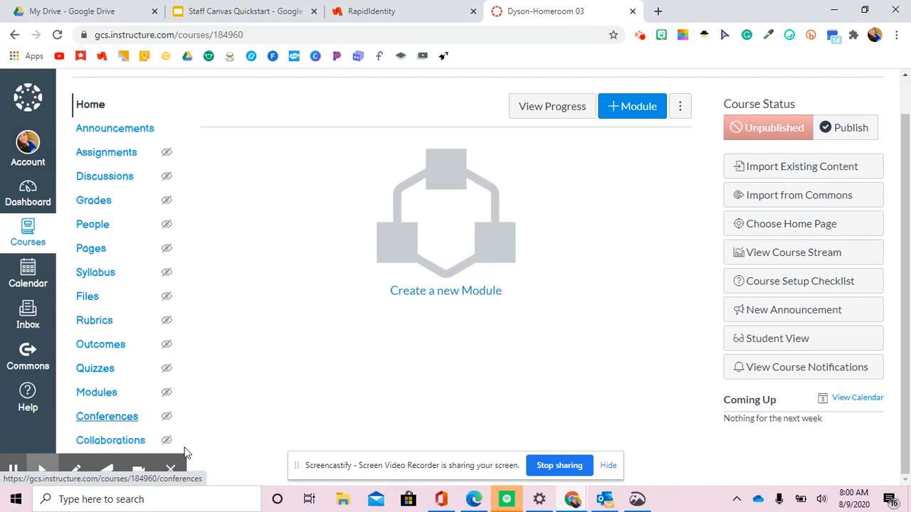
- Open the homeroom course's settings, review its feature options down to Canvas Elementary Theming, and go back to the course home page
{"action": "left_click", "coordinate": [106, 469]}
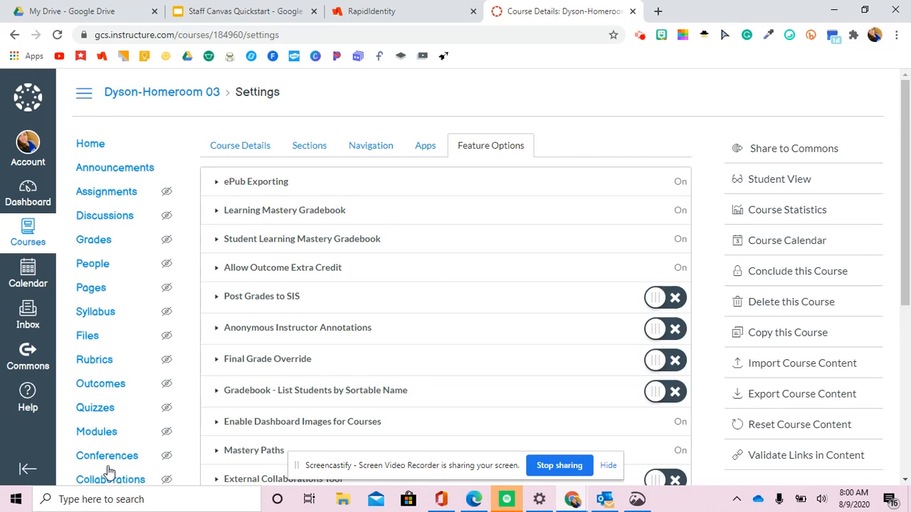
{"action": "left_click", "coordinate": [240, 147]}
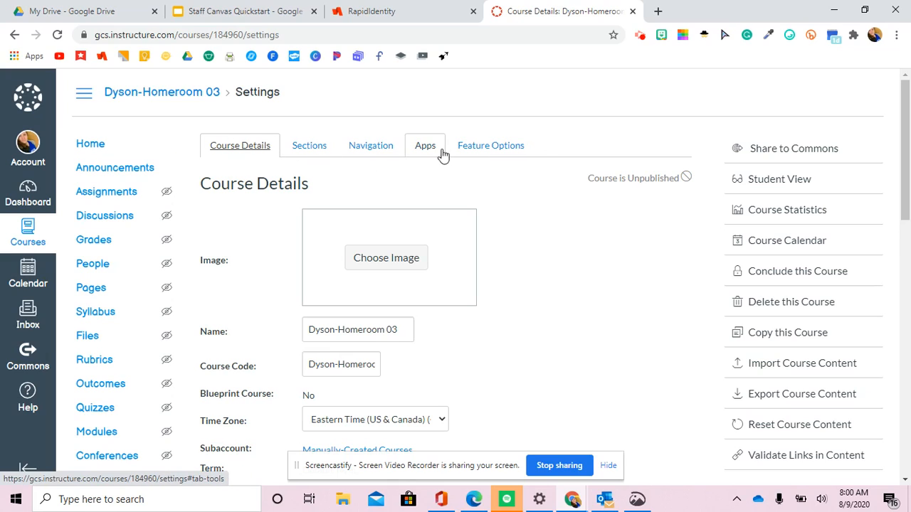
{"action": "left_click", "coordinate": [473, 150]}
{"action": "scroll", "coordinate": [494, 221], "scroll_direction": "down", "scroll_amount": 3}
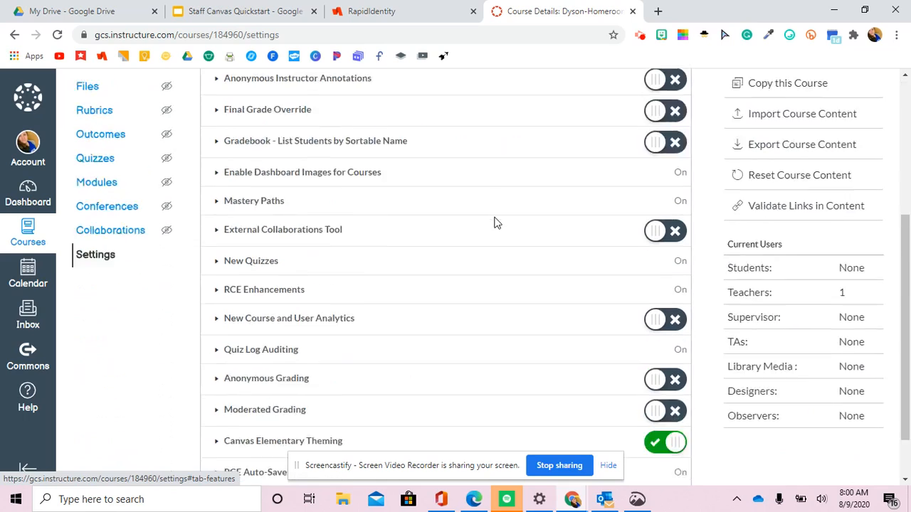
{"action": "scroll", "coordinate": [497, 222], "scroll_direction": "down", "scroll_amount": 1}
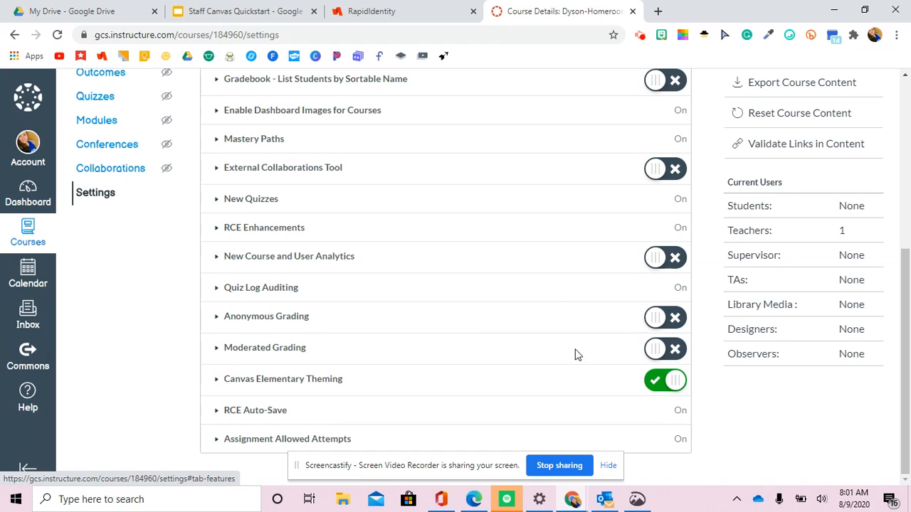
{"action": "scroll", "coordinate": [577, 354], "scroll_direction": "up", "scroll_amount": 4}
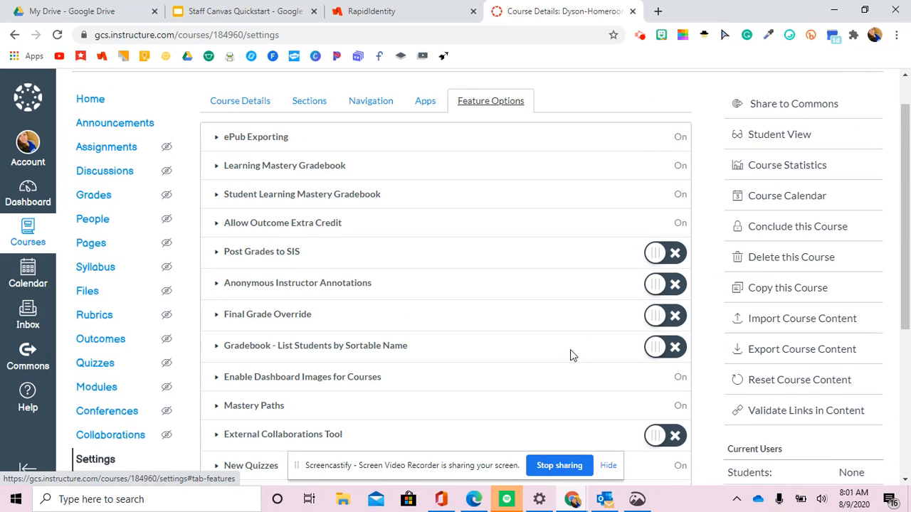
{"action": "scroll", "coordinate": [567, 355], "scroll_direction": "up", "scroll_amount": 1}
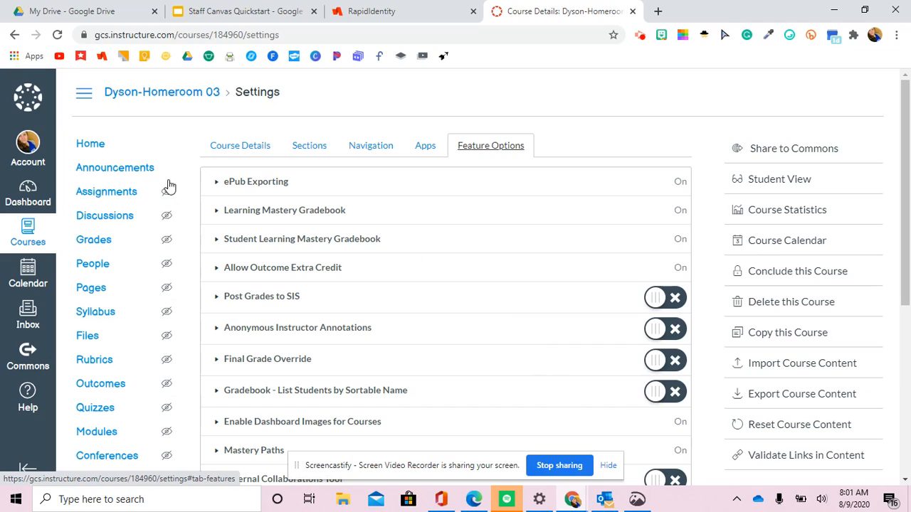
{"action": "left_click", "coordinate": [88, 146]}
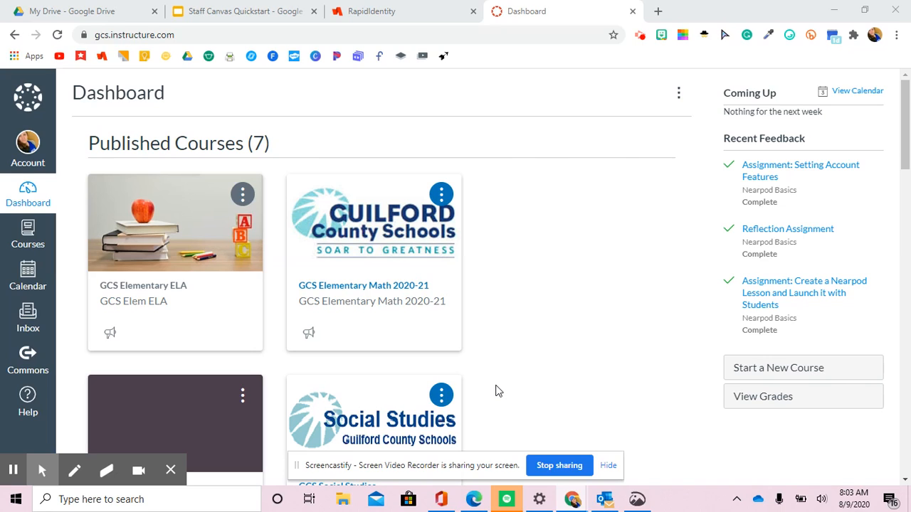
- Look through the published and unpublished course cards on the dashboard and open the unpublished Homeroom 03 course
{"action": "scroll", "coordinate": [321, 376], "scroll_direction": "down", "scroll_amount": 5}
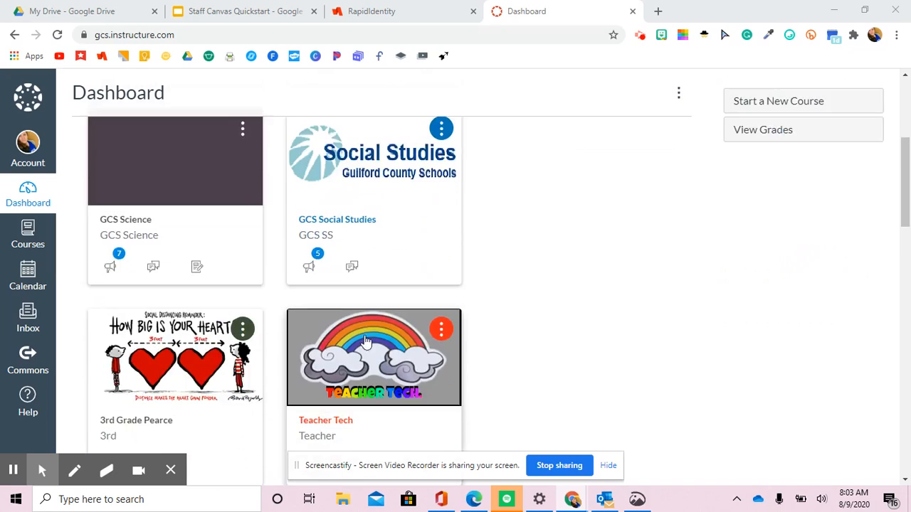
{"action": "scroll", "coordinate": [283, 300], "scroll_direction": "down", "scroll_amount": 6}
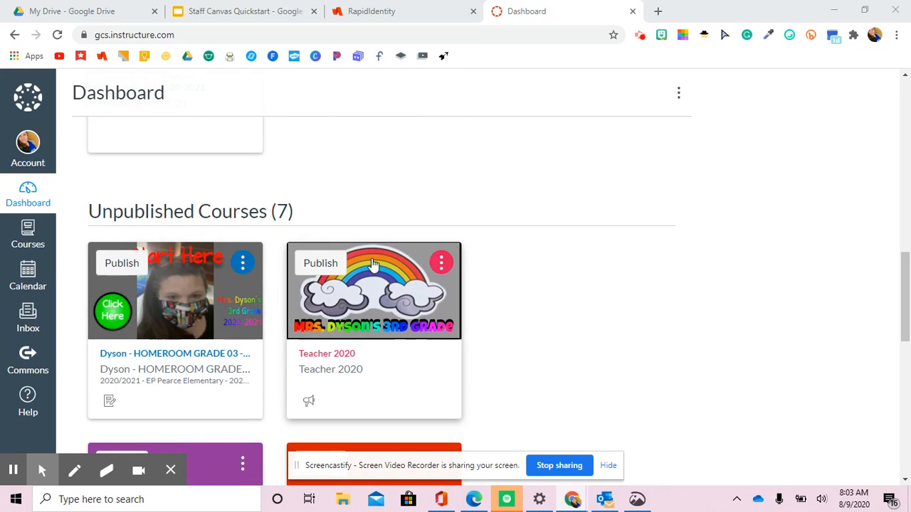
{"action": "scroll", "coordinate": [373, 264], "scroll_direction": "down", "scroll_amount": 4}
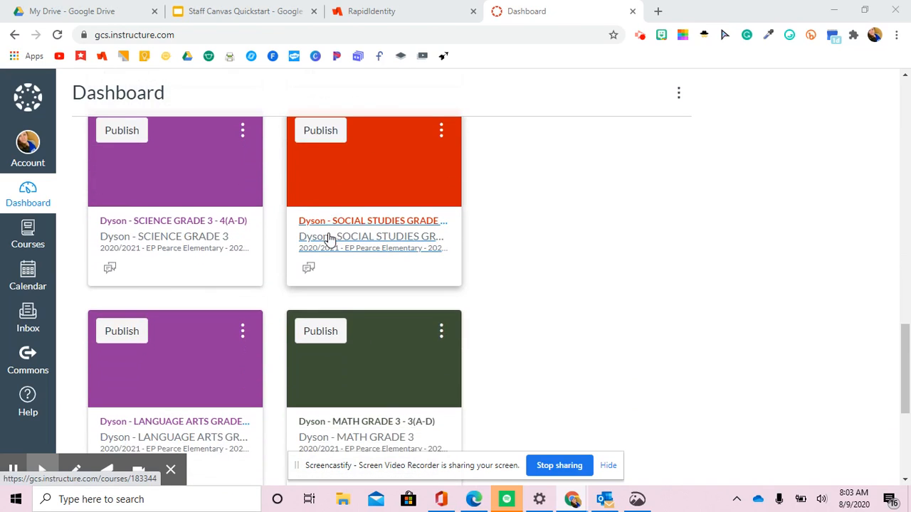
{"action": "scroll", "coordinate": [329, 238], "scroll_direction": "down", "scroll_amount": 3}
{"action": "scroll", "coordinate": [335, 249], "scroll_direction": "down", "scroll_amount": 1}
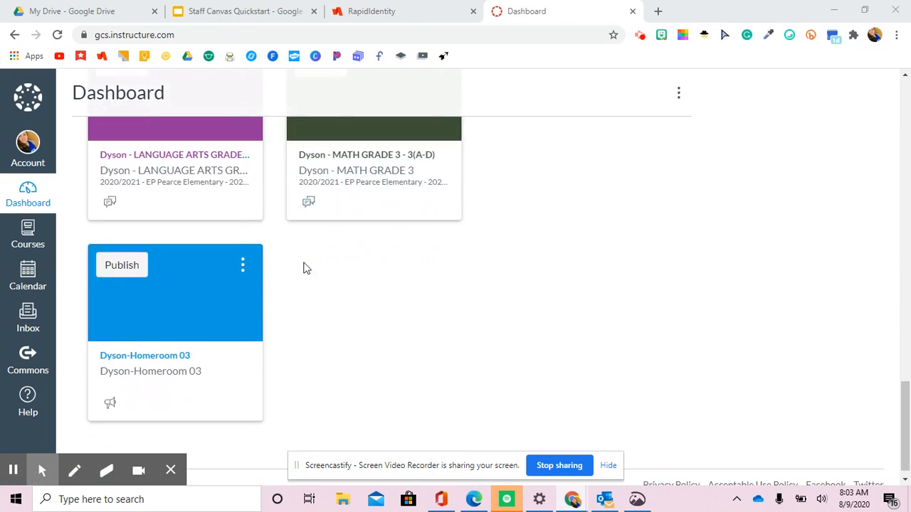
{"action": "scroll", "coordinate": [306, 268], "scroll_direction": "down", "scroll_amount": 1}
{"action": "scroll", "coordinate": [313, 325], "scroll_direction": "down", "scroll_amount": 2}
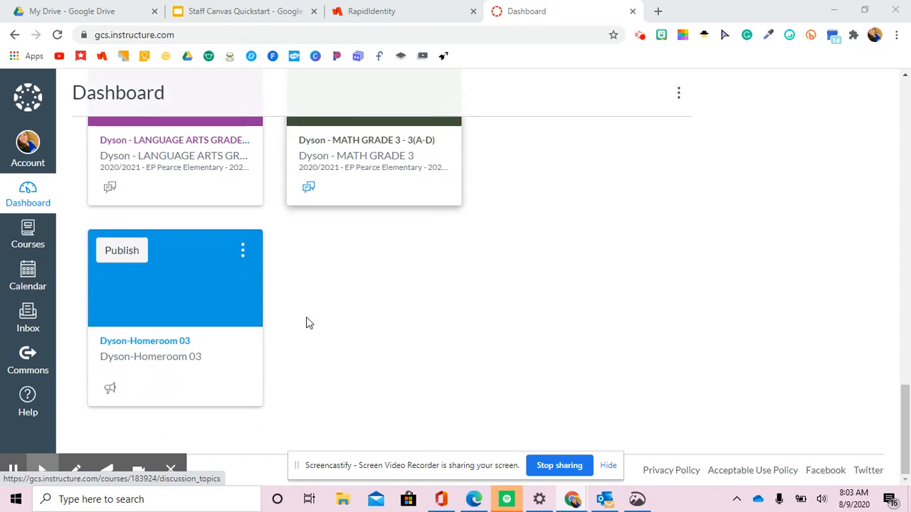
{"action": "left_click", "coordinate": [152, 345]}
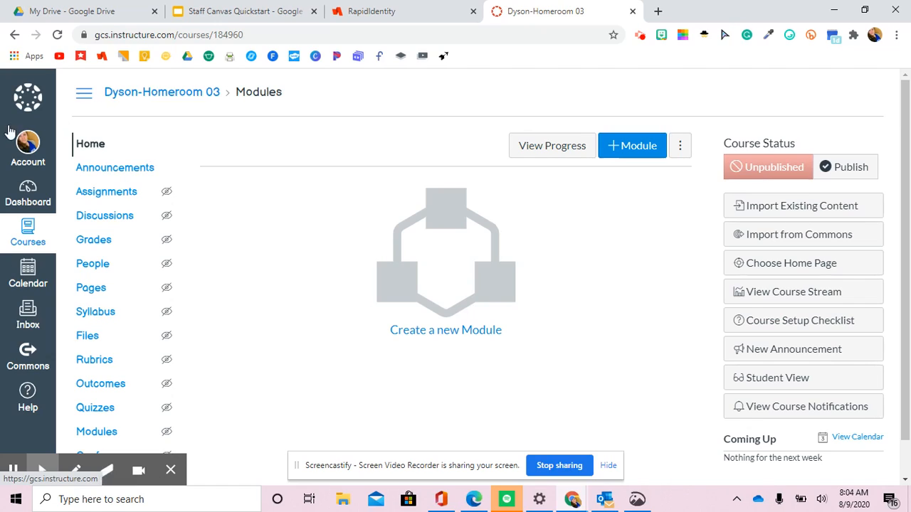
- Import the GCS_2020-21_Course Template_Elementary_non-dept course from Commons into the Homeroom 03 course
{"action": "left_click", "coordinate": [29, 359]}
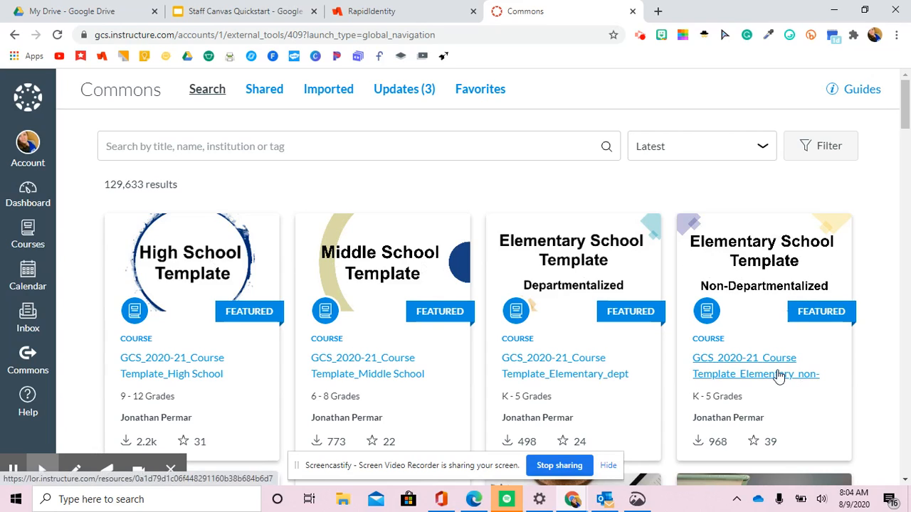
{"action": "left_click", "coordinate": [736, 363]}
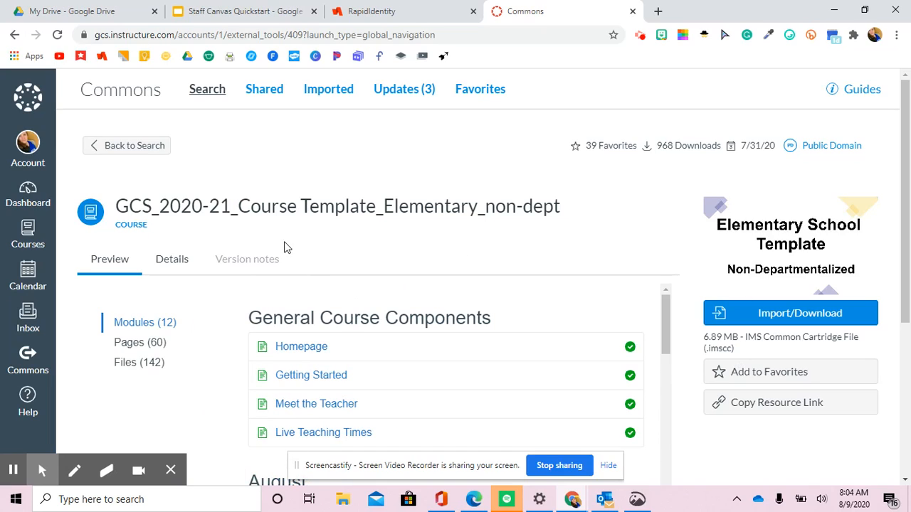
{"action": "left_click", "coordinate": [782, 320]}
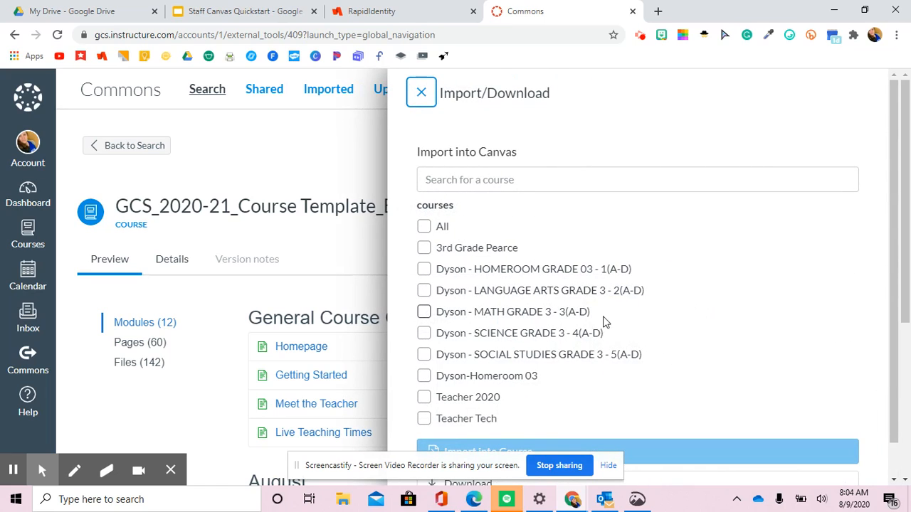
{"action": "left_click", "coordinate": [424, 375]}
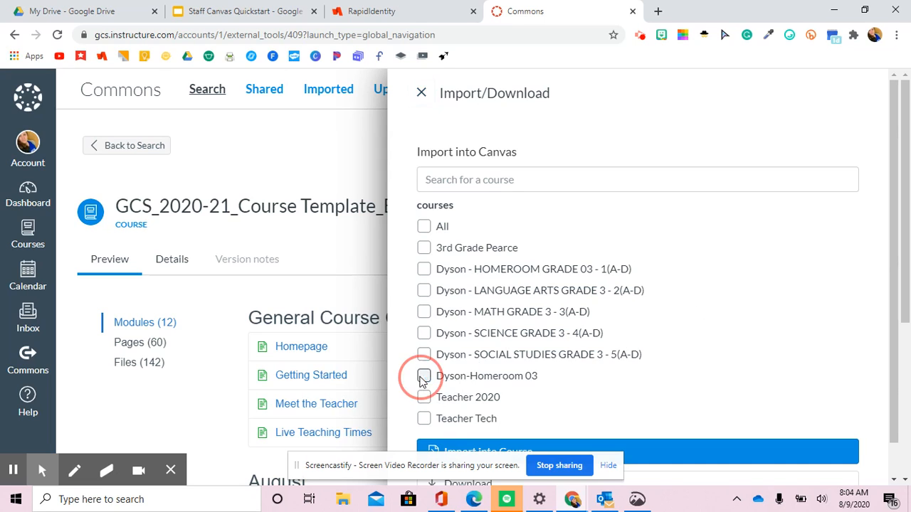
{"action": "left_click", "coordinate": [500, 449]}
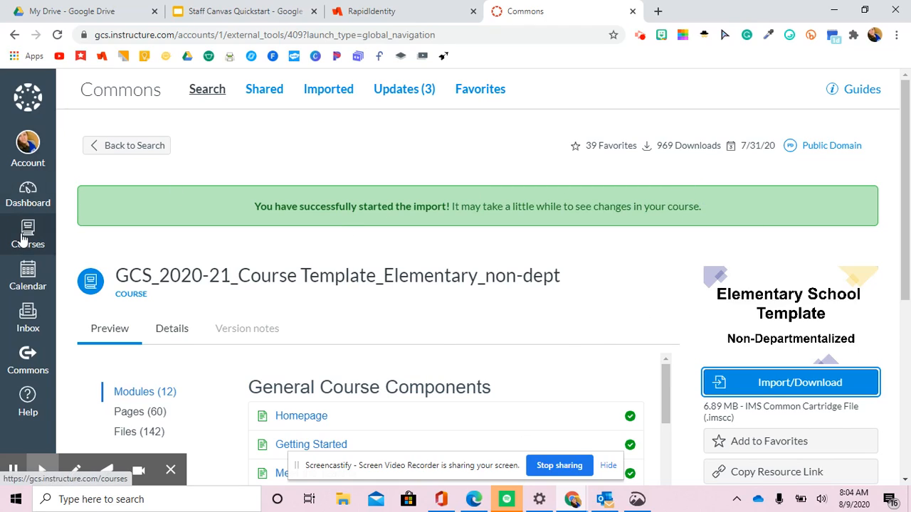
- Reopen the Homeroom 03 course from its dashboard card and look over the template home page with its month links
{"action": "left_click", "coordinate": [28, 205]}
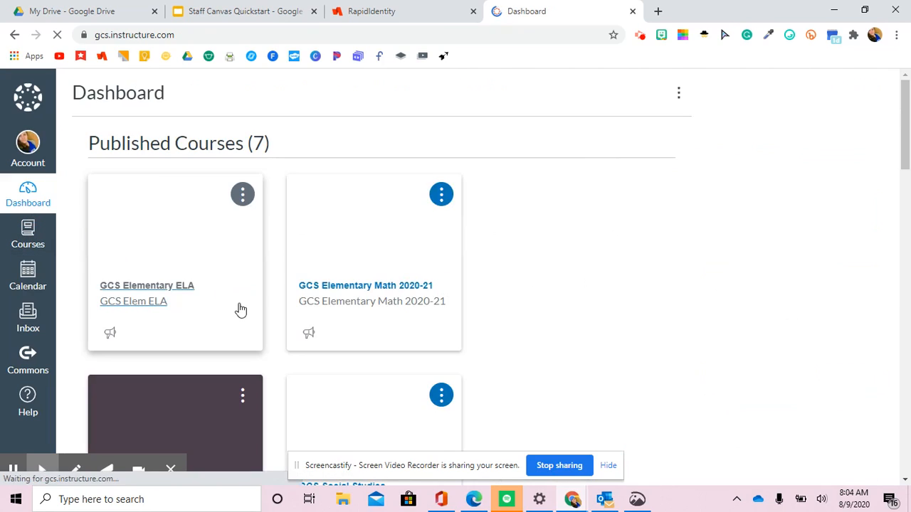
{"action": "scroll", "coordinate": [239, 311], "scroll_direction": "down", "scroll_amount": 10}
{"action": "scroll", "coordinate": [239, 316], "scroll_direction": "down", "scroll_amount": 6}
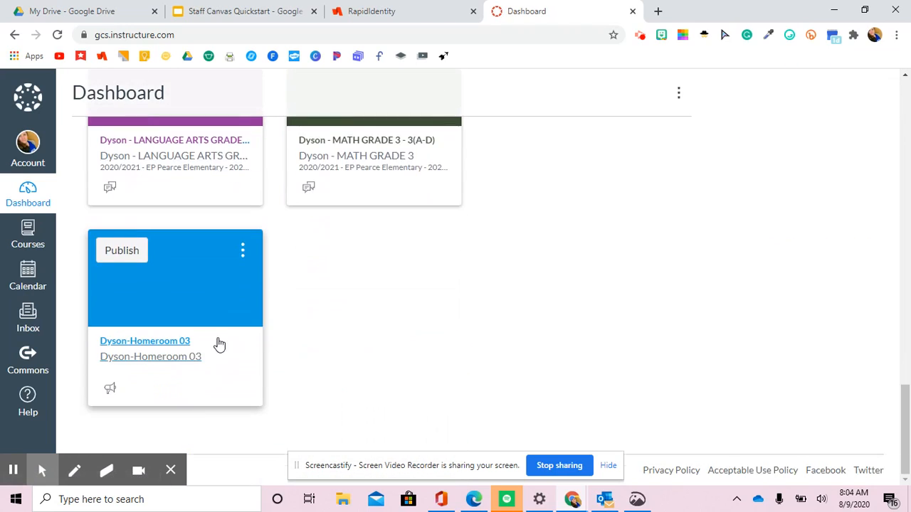
{"action": "left_click", "coordinate": [177, 344]}
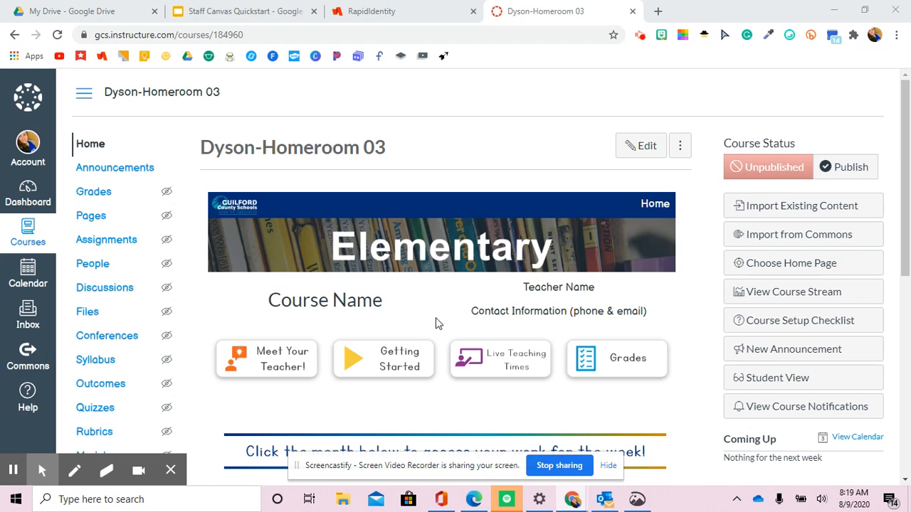
{"action": "scroll", "coordinate": [411, 345], "scroll_direction": "down", "scroll_amount": 4}
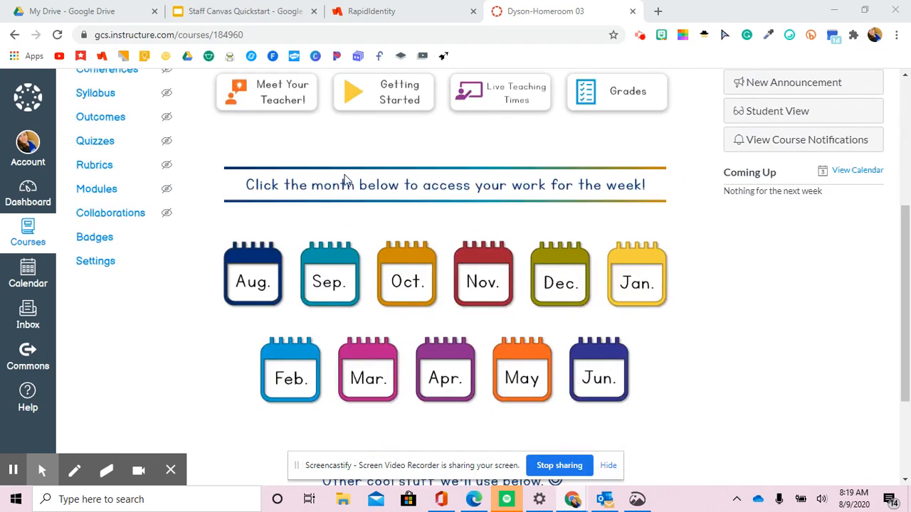
{"action": "scroll", "coordinate": [477, 277], "scroll_direction": "up", "scroll_amount": 1}
{"action": "scroll", "coordinate": [477, 278], "scroll_direction": "up", "scroll_amount": 3}
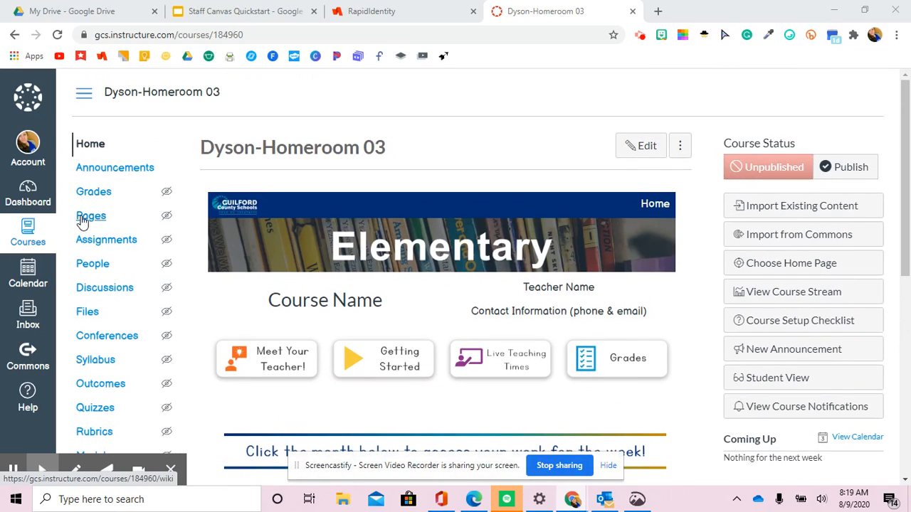
- Open the course's Pages list and look through all the pages brought in by the template
{"action": "left_click", "coordinate": [83, 220]}
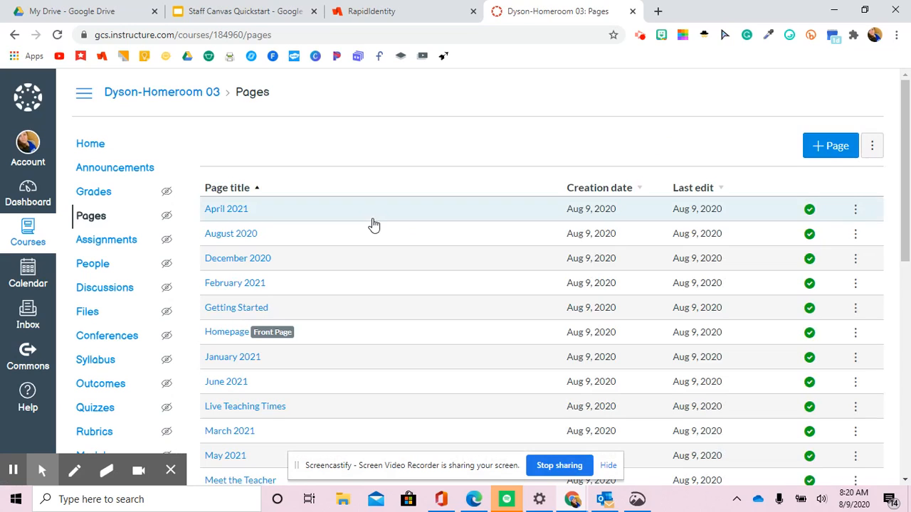
{"action": "scroll", "coordinate": [302, 231], "scroll_direction": "down", "scroll_amount": 6}
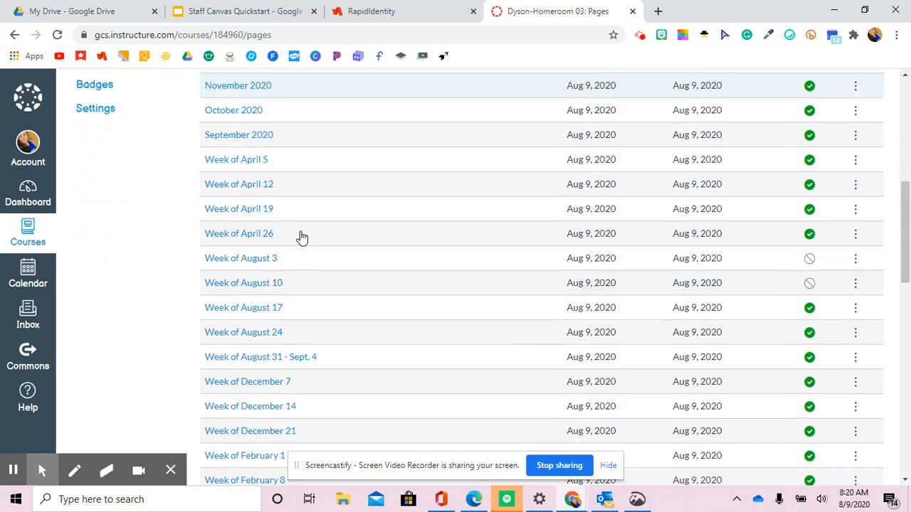
{"action": "scroll", "coordinate": [303, 214], "scroll_direction": "up", "scroll_amount": 5}
{"action": "scroll", "coordinate": [305, 182], "scroll_direction": "down", "scroll_amount": 10}
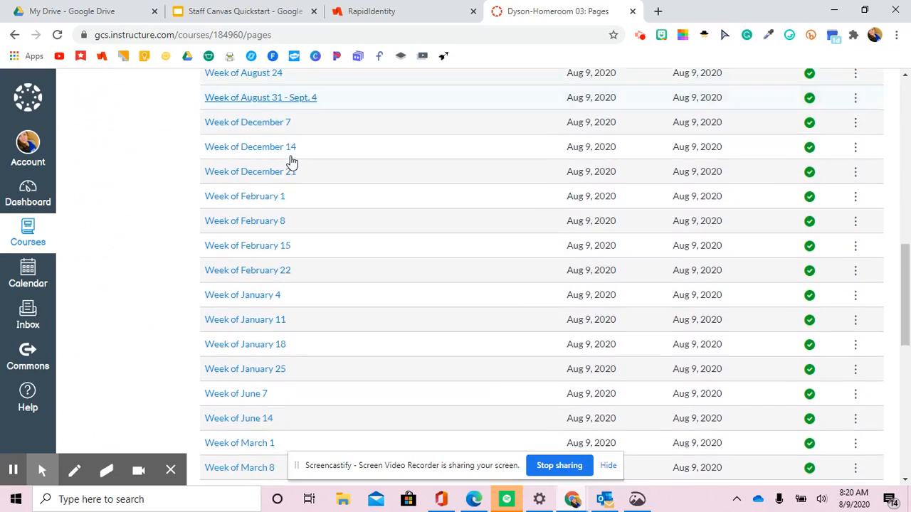
{"action": "scroll", "coordinate": [292, 171], "scroll_direction": "down", "scroll_amount": 6}
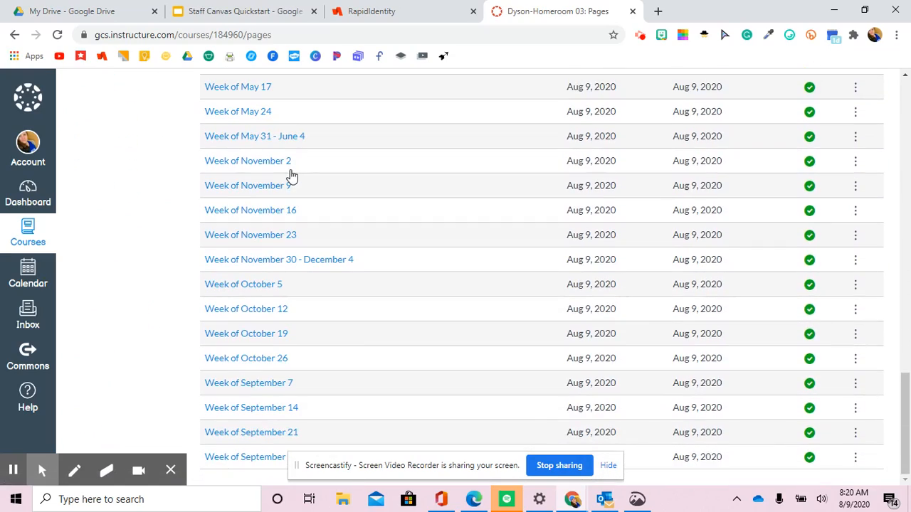
{"action": "scroll", "coordinate": [292, 182], "scroll_direction": "up", "scroll_amount": 12}
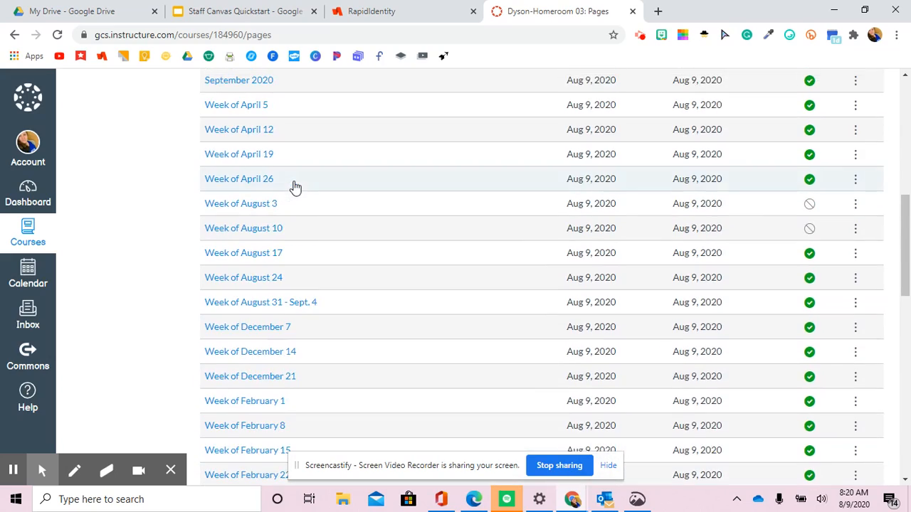
{"action": "scroll", "coordinate": [295, 187], "scroll_direction": "up", "scroll_amount": 5}
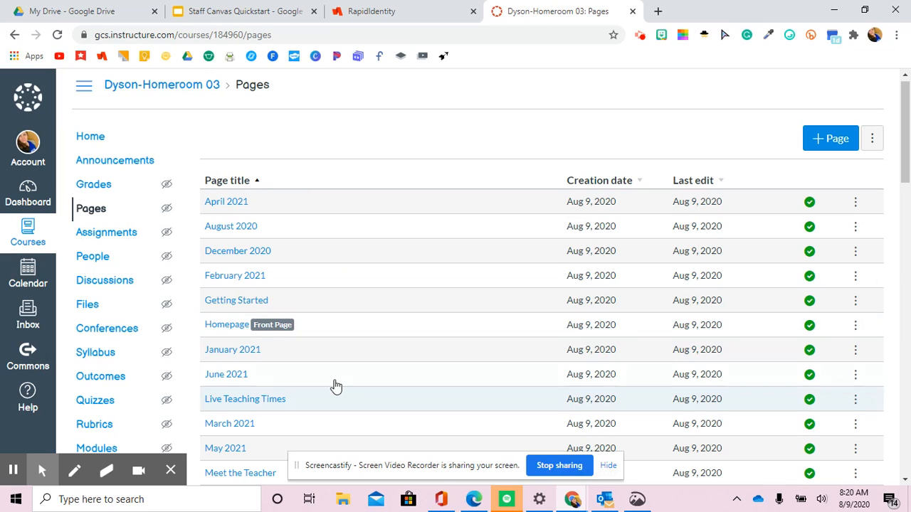
- Examine the order of the page titles, from the monthly pages down through the "Week of" pages, and return to the list's beginning
{"action": "scroll", "coordinate": [344, 364], "scroll_direction": "down", "scroll_amount": 1}
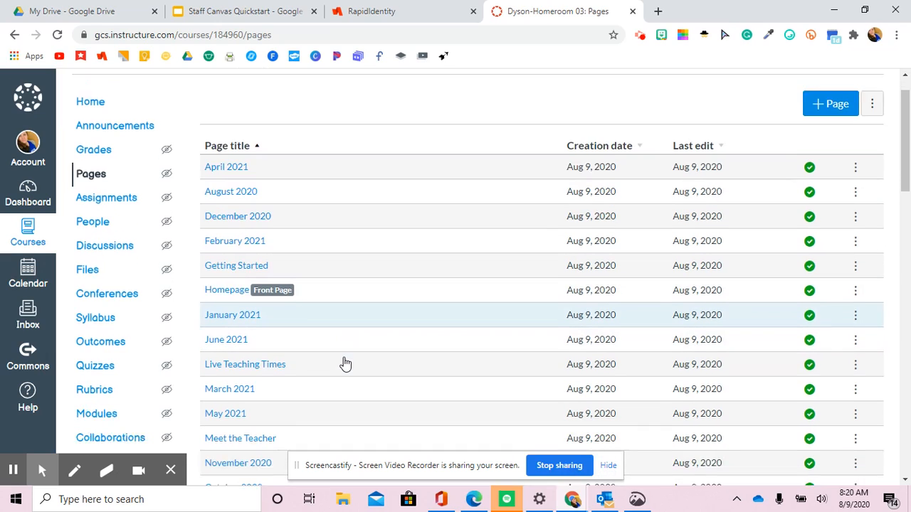
{"action": "scroll", "coordinate": [340, 354], "scroll_direction": "down", "scroll_amount": 1}
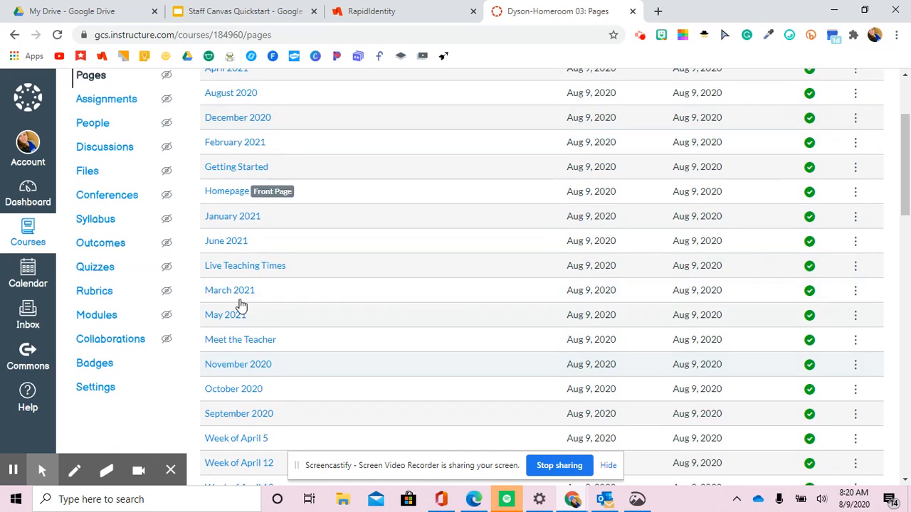
{"action": "scroll", "coordinate": [215, 193], "scroll_direction": "down", "scroll_amount": 3}
{"action": "scroll", "coordinate": [210, 263], "scroll_direction": "down", "scroll_amount": 1}
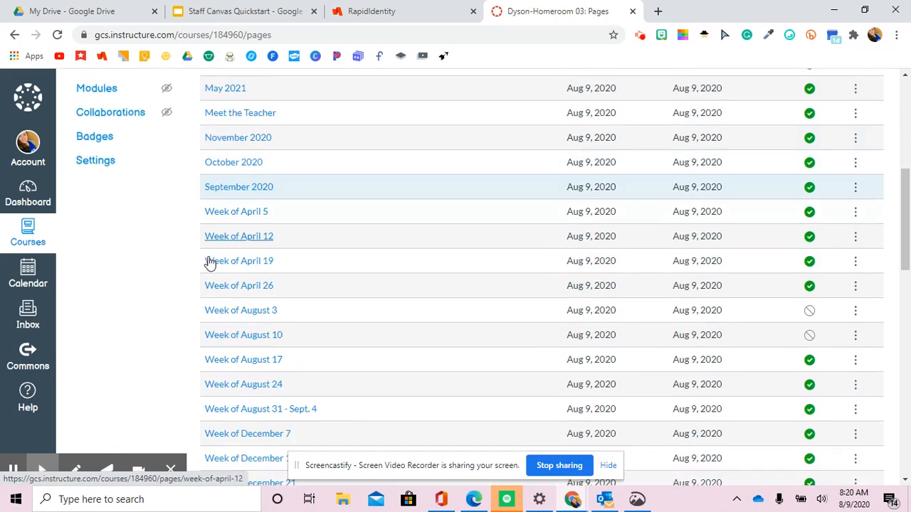
{"action": "scroll", "coordinate": [210, 262], "scroll_direction": "down", "scroll_amount": 7}
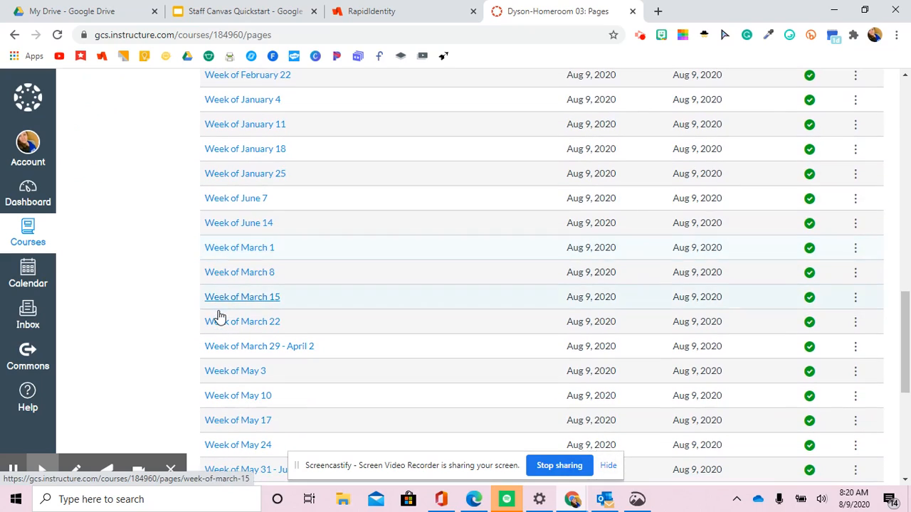
{"action": "scroll", "coordinate": [219, 320], "scroll_direction": "down", "scroll_amount": 3}
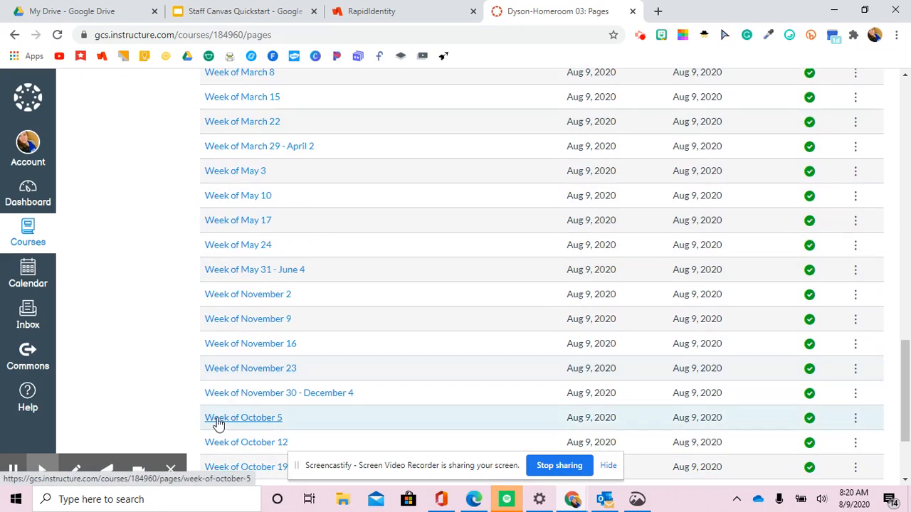
{"action": "scroll", "coordinate": [218, 423], "scroll_direction": "down", "scroll_amount": 2}
{"action": "scroll", "coordinate": [230, 409], "scroll_direction": "up", "scroll_amount": 15}
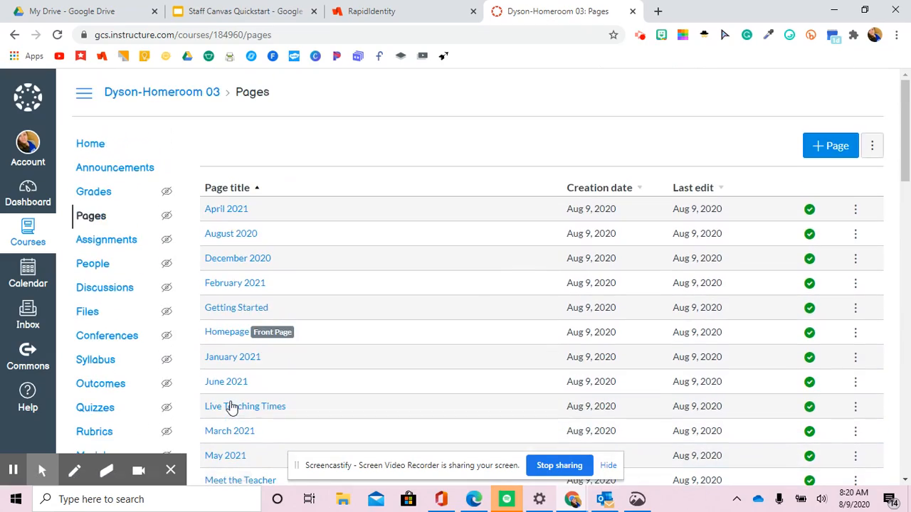
- Look through the "Week of" entries in the pages list once more and open the course's Modules
{"action": "scroll", "coordinate": [242, 238], "scroll_direction": "down", "scroll_amount": 9}
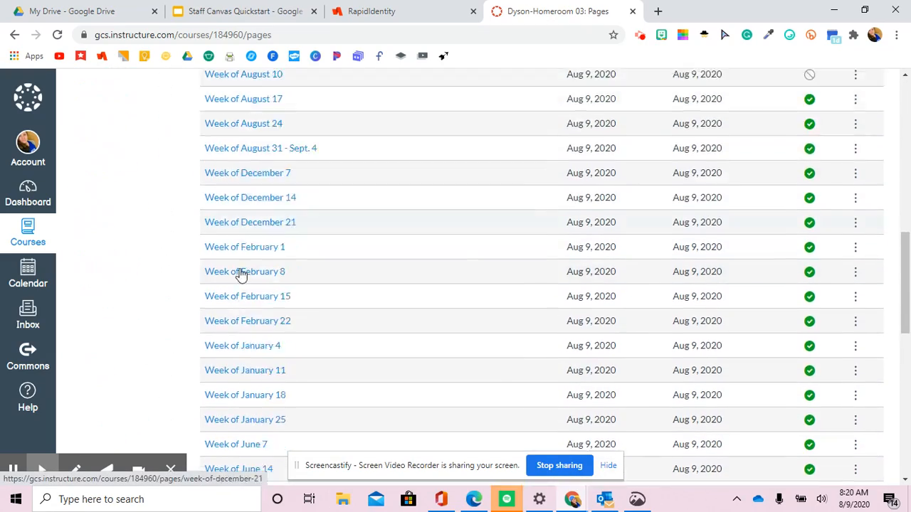
{"action": "scroll", "coordinate": [244, 315], "scroll_direction": "down", "scroll_amount": 9}
{"action": "scroll", "coordinate": [247, 319], "scroll_direction": "up", "scroll_amount": 10}
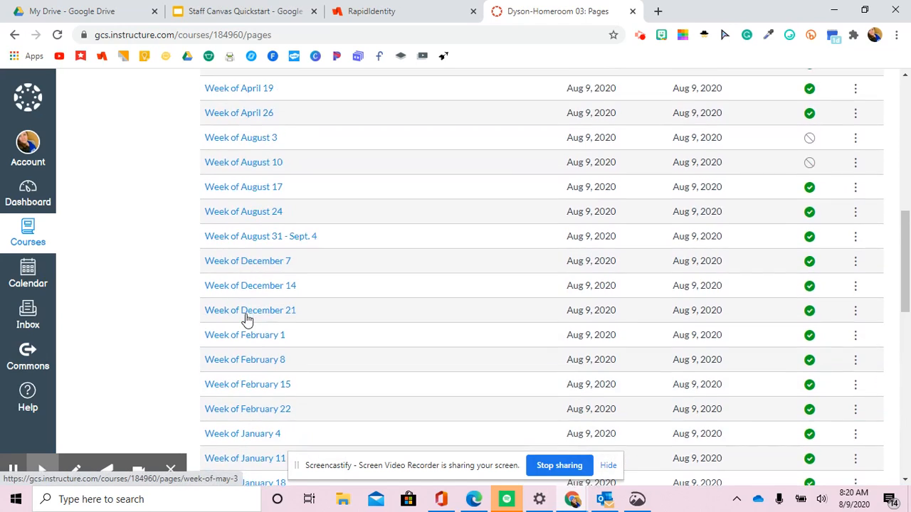
{"action": "scroll", "coordinate": [247, 320], "scroll_direction": "up", "scroll_amount": 15}
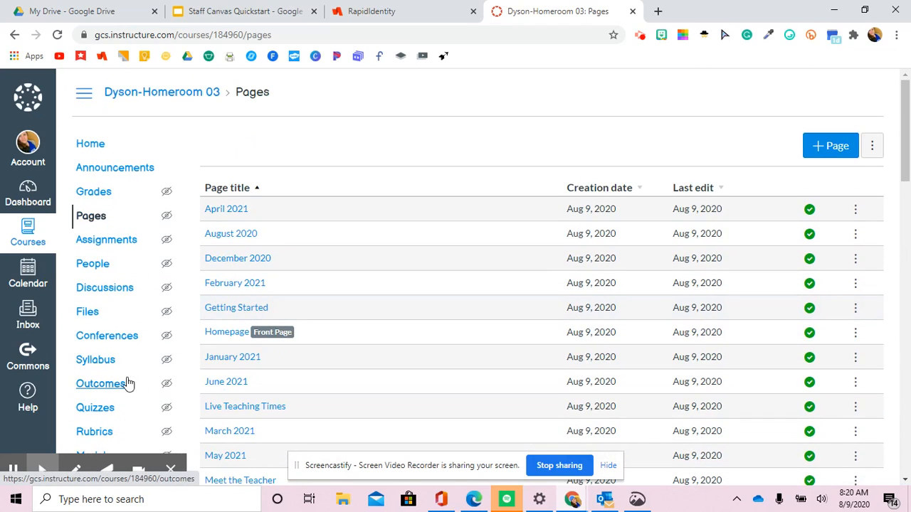
{"action": "scroll", "coordinate": [114, 333], "scroll_direction": "down", "scroll_amount": 2}
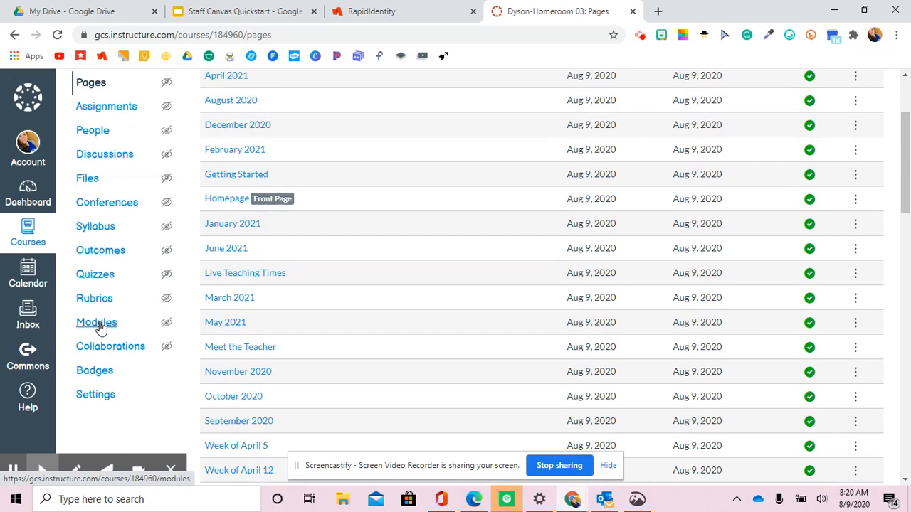
{"action": "left_click", "coordinate": [98, 324]}
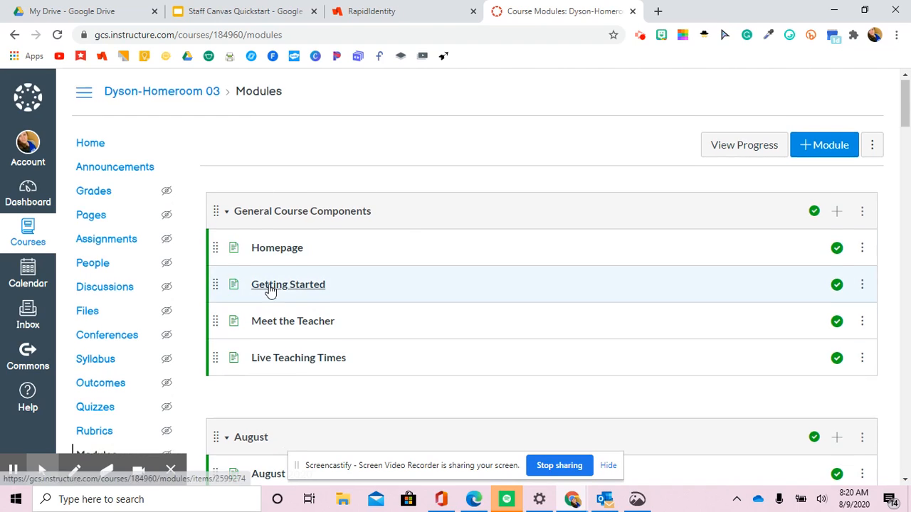
- Examine how the modules group the weekly pages by month, from General Course Components through June, and return to the first module
{"action": "scroll", "coordinate": [271, 288], "scroll_direction": "down", "scroll_amount": 3}
{"action": "scroll", "coordinate": [269, 274], "scroll_direction": "down", "scroll_amount": 2}
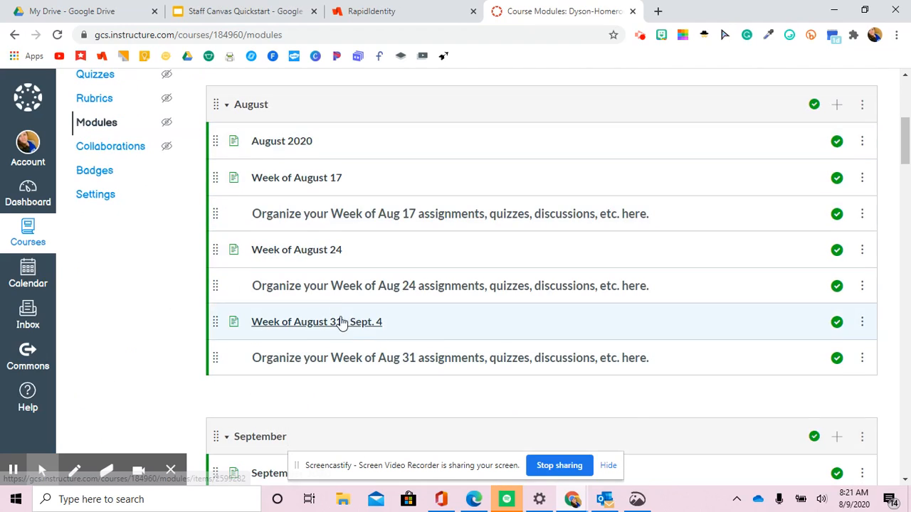
{"action": "scroll", "coordinate": [338, 310], "scroll_direction": "down", "scroll_amount": 3}
{"action": "scroll", "coordinate": [299, 316], "scroll_direction": "down", "scroll_amount": 2}
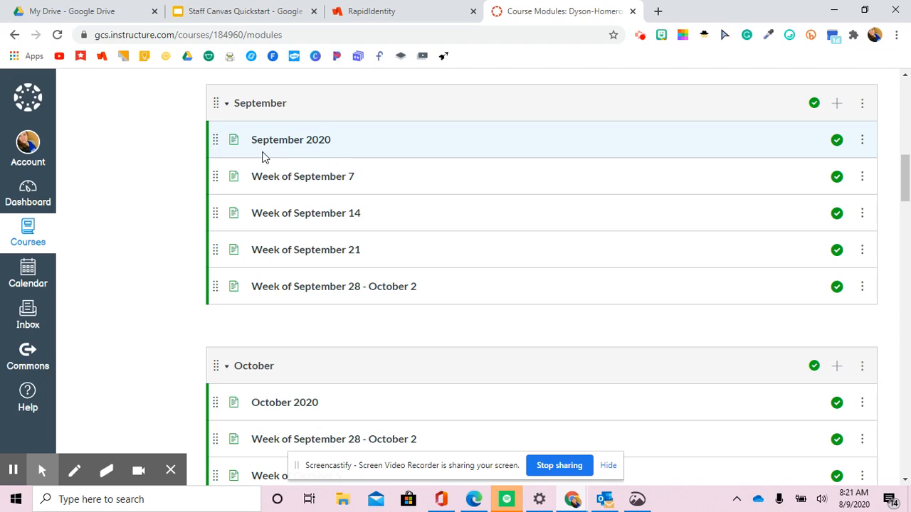
{"action": "scroll", "coordinate": [310, 256], "scroll_direction": "down", "scroll_amount": 20}
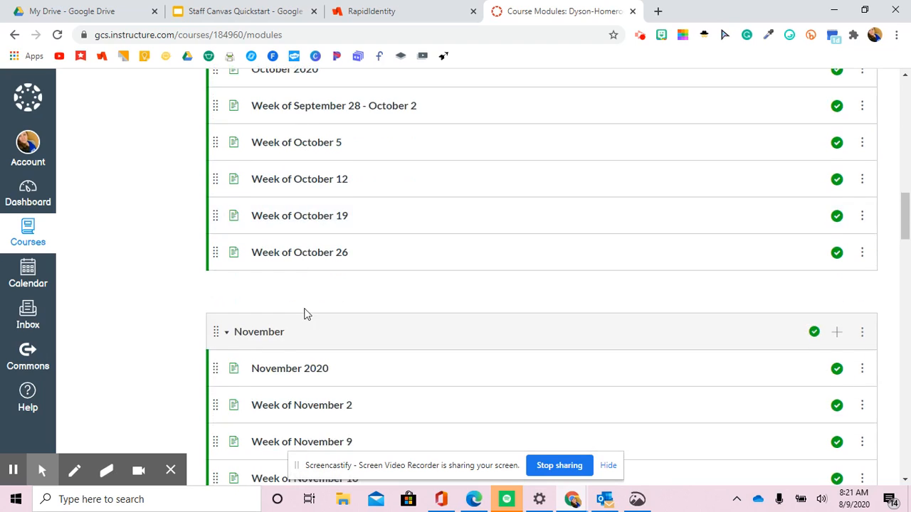
{"action": "scroll", "coordinate": [307, 349], "scroll_direction": "down", "scroll_amount": 7}
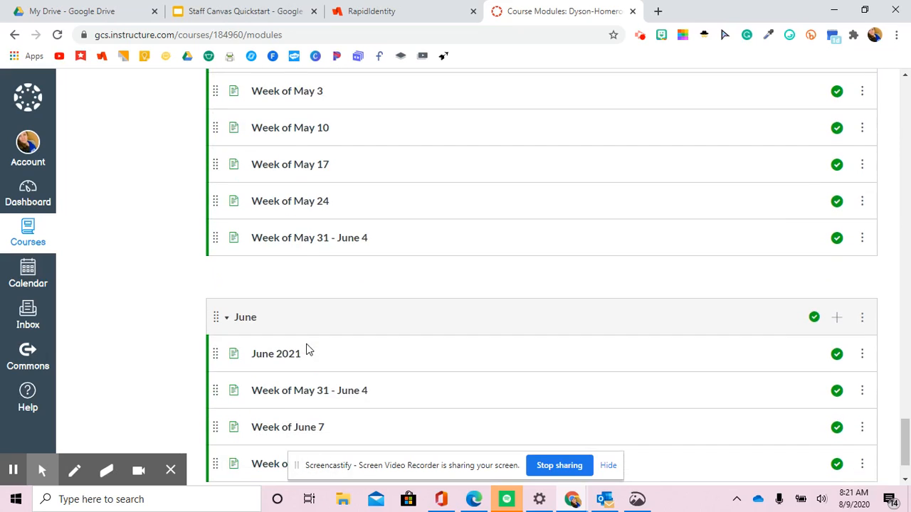
{"action": "scroll", "coordinate": [307, 350], "scroll_direction": "up", "scroll_amount": 3}
{"action": "scroll", "coordinate": [309, 348], "scroll_direction": "up", "scroll_amount": 20}
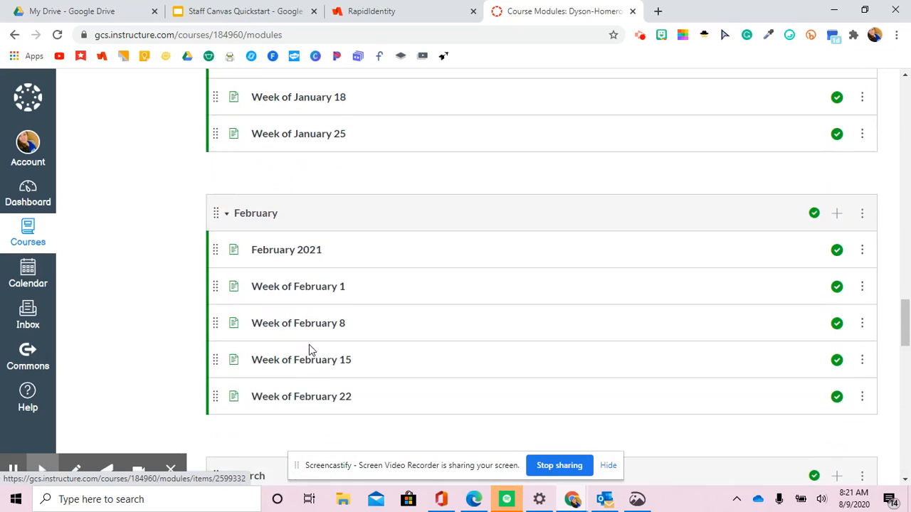
{"action": "scroll", "coordinate": [309, 344], "scroll_direction": "up", "scroll_amount": 15}
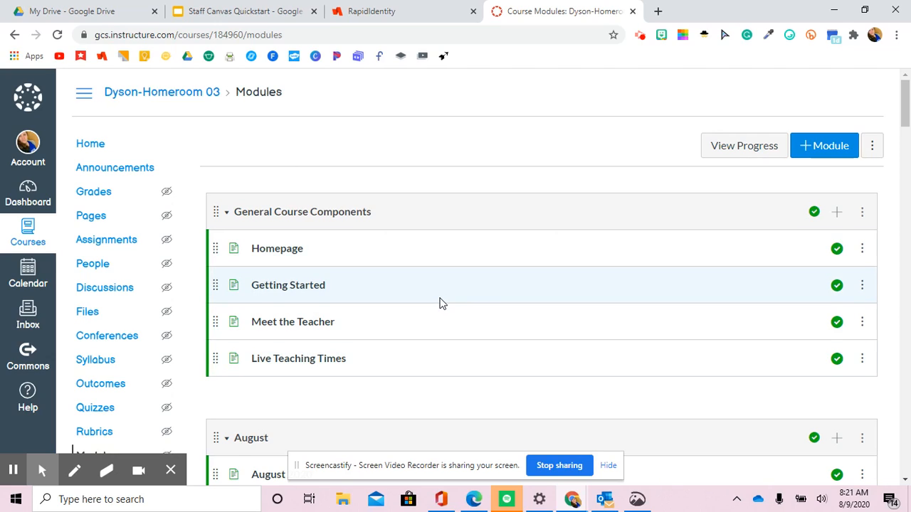
- Open the Homepage from the General Course Components module and look over its header, four buttons and month links
{"action": "left_click", "coordinate": [279, 251]}
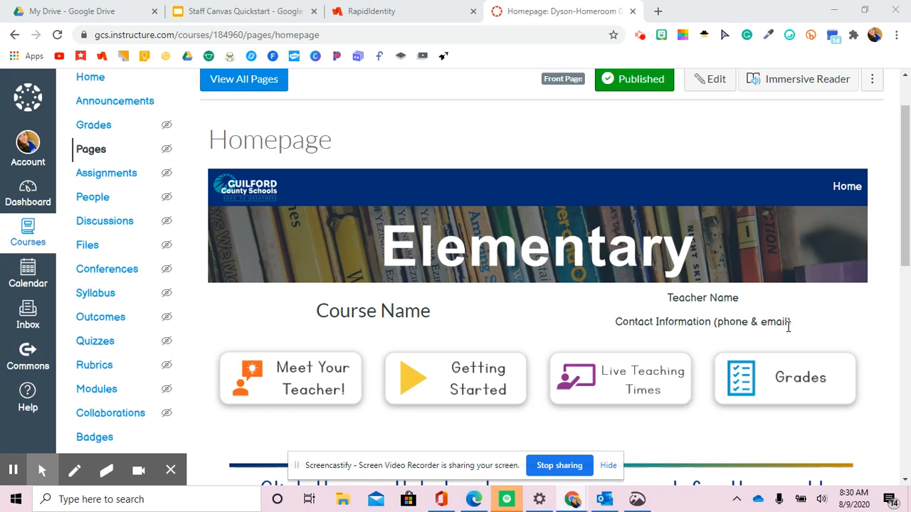
{"action": "scroll", "coordinate": [788, 327], "scroll_direction": "down", "scroll_amount": 2}
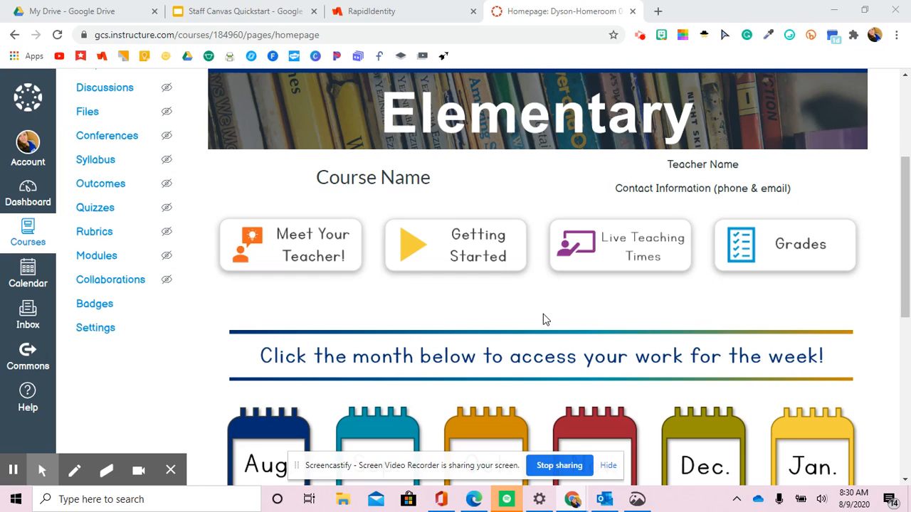
{"action": "scroll", "coordinate": [543, 319], "scroll_direction": "down", "scroll_amount": 2}
{"action": "scroll", "coordinate": [543, 320], "scroll_direction": "up", "scroll_amount": 5}
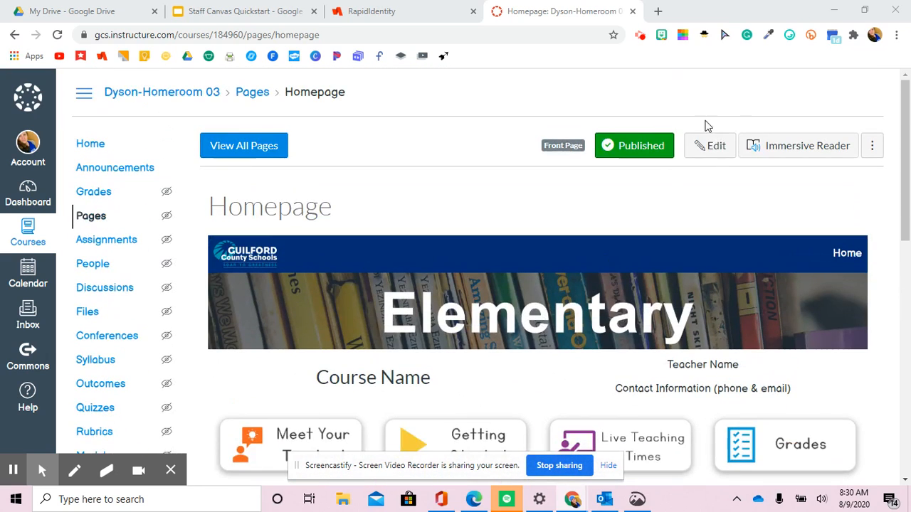
- Open the Homepage for editing and enlarge the content area to show more of the template layout
{"action": "left_click", "coordinate": [716, 151]}
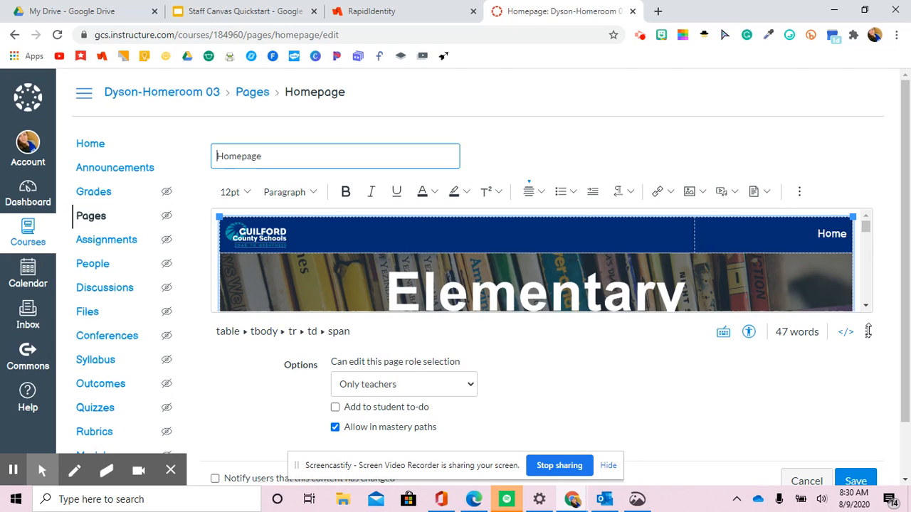
{"action": "left_click_drag", "start_coordinate": [868, 336], "coordinate": [868, 484]}
{"action": "scroll", "coordinate": [721, 262], "scroll_direction": "down", "scroll_amount": 4}
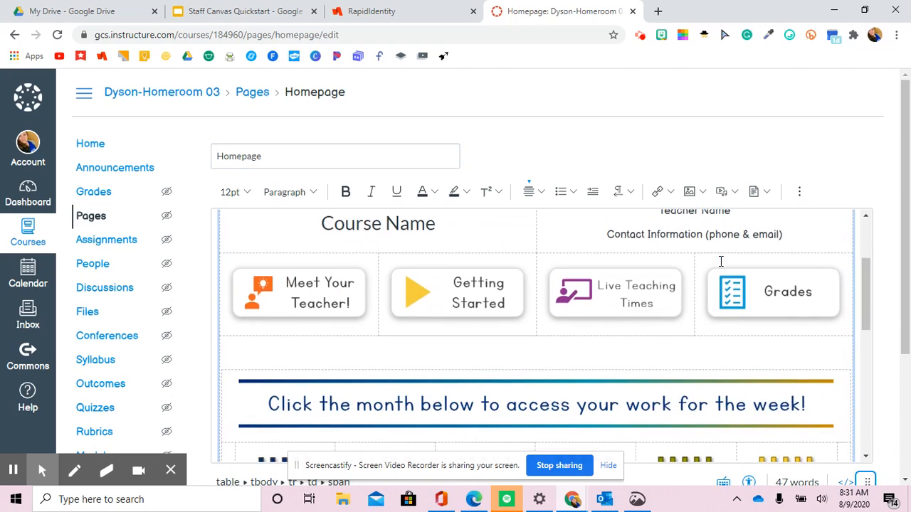
{"action": "scroll", "coordinate": [721, 263], "scroll_direction": "up", "scroll_amount": 4}
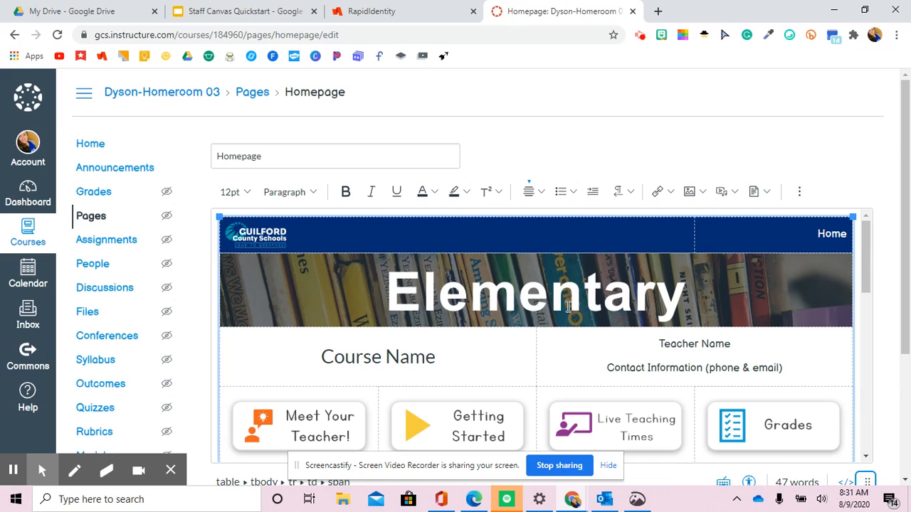
{"action": "scroll", "coordinate": [568, 306], "scroll_direction": "down", "scroll_amount": 3}
{"action": "scroll", "coordinate": [518, 305], "scroll_direction": "up", "scroll_amount": 1}
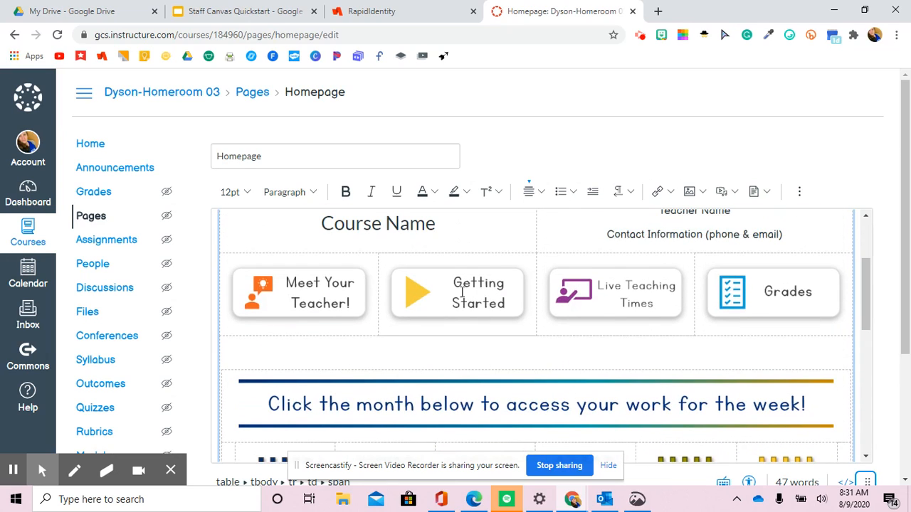
- Place the text cursor in the empty row between the four buttons and the month heading, and apply centre alignment there
{"action": "left_click", "coordinate": [519, 354]}
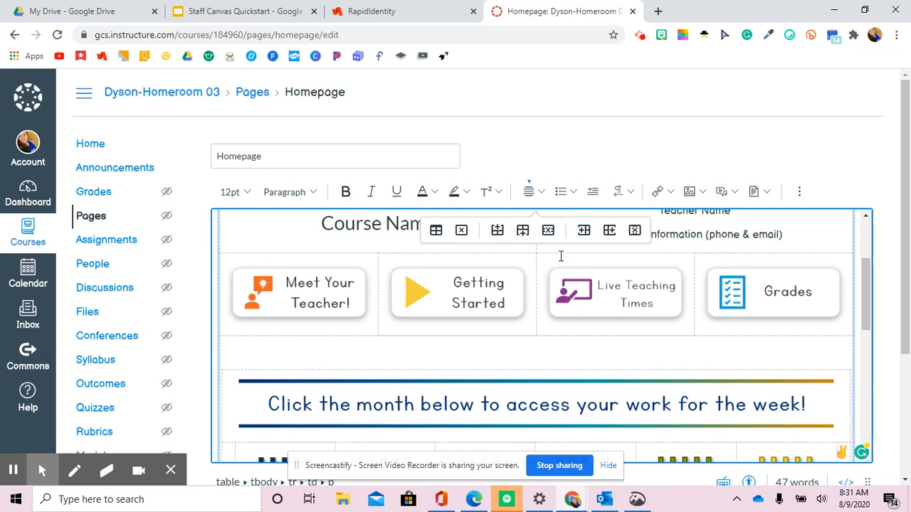
{"action": "left_click", "coordinate": [531, 192]}
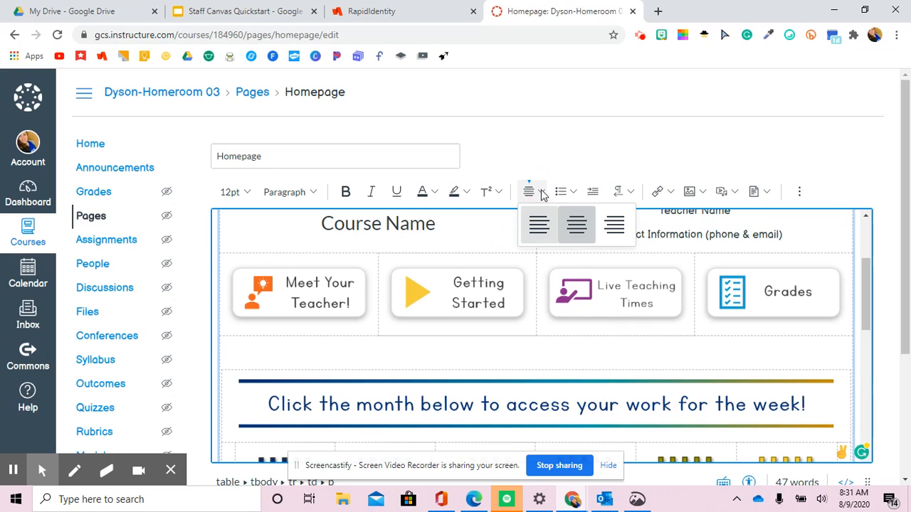
{"action": "left_click", "coordinate": [574, 225]}
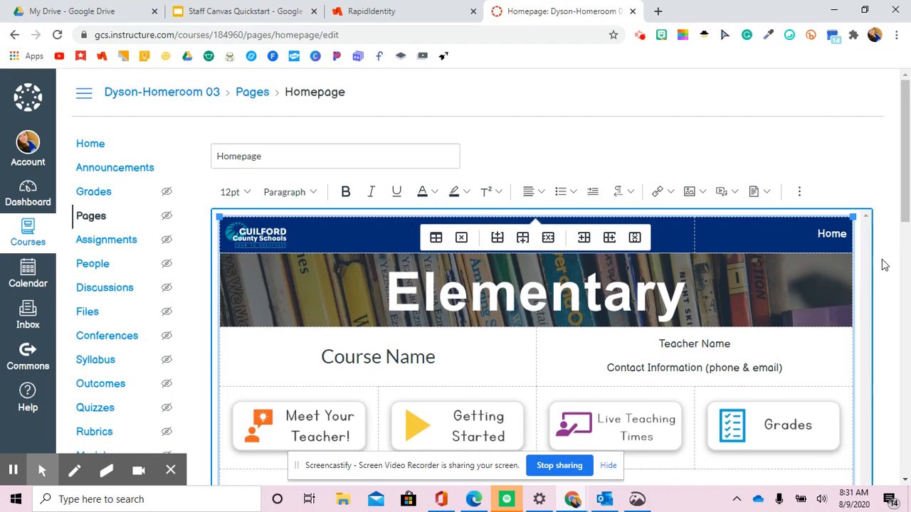
{"action": "left_click_drag", "start_coordinate": [908, 217], "coordinate": [907, 319]}
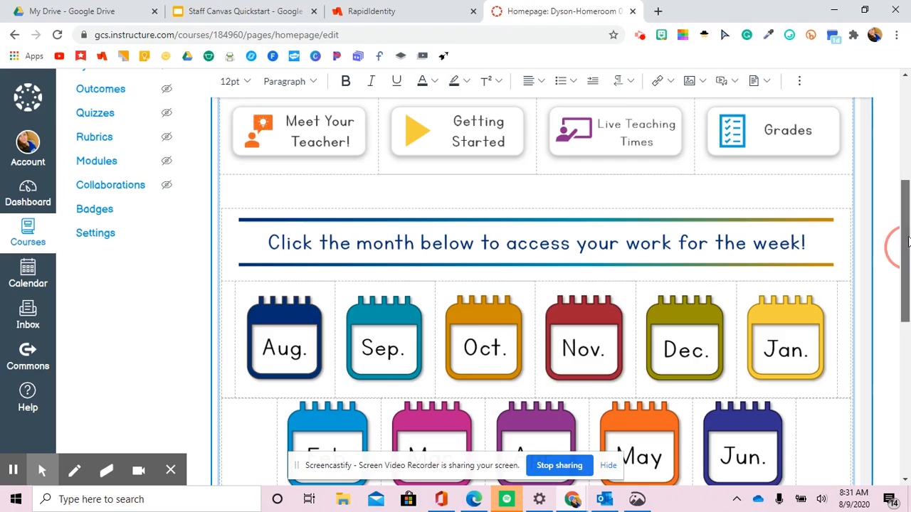
{"action": "scroll", "coordinate": [904, 248], "scroll_direction": "up", "scroll_amount": 4}
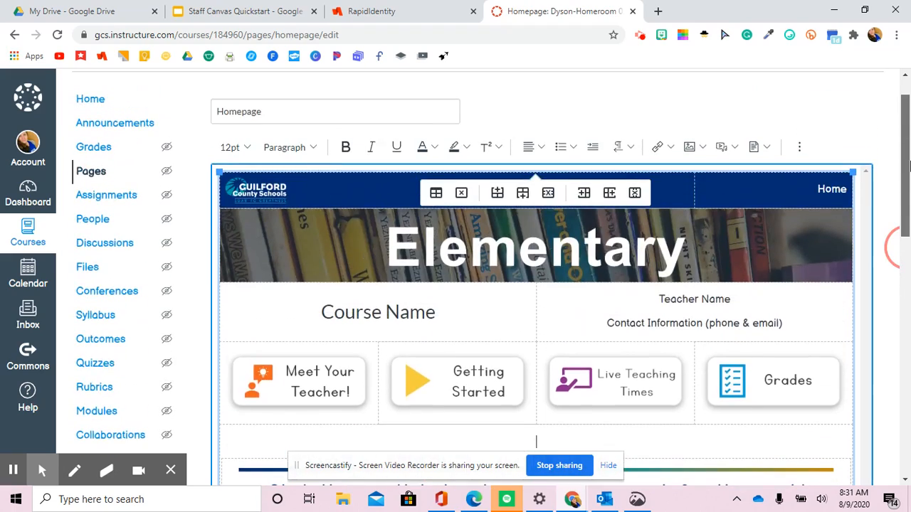
- Switch to Outlook, save the School Specials.png attachment as a PNG in the teacher's 2020 folder on the Desktop, and return to Canvas
{"action": "left_click", "coordinate": [604, 500]}
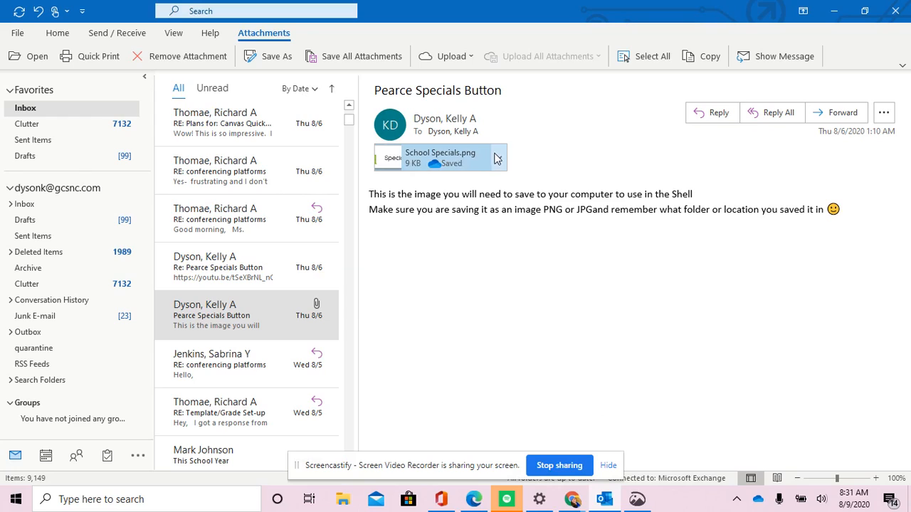
{"action": "left_click", "coordinate": [499, 157]}
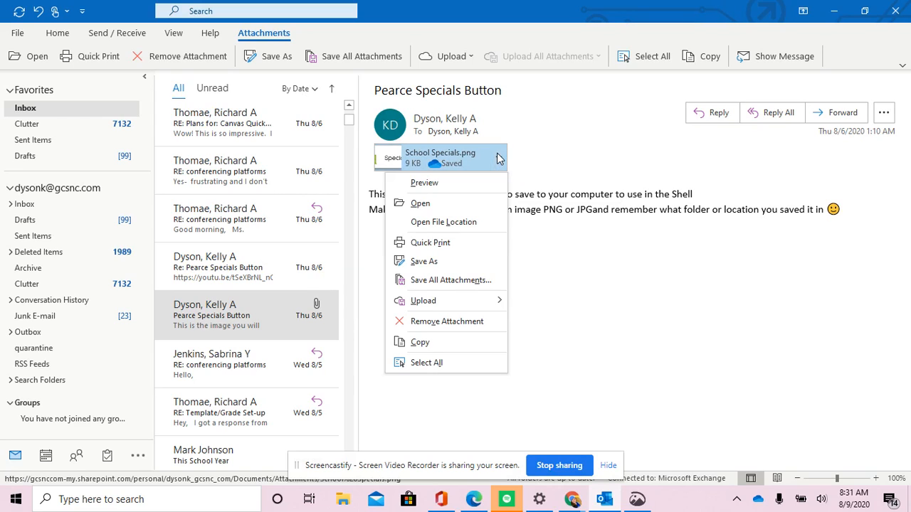
{"action": "left_click", "coordinate": [425, 262]}
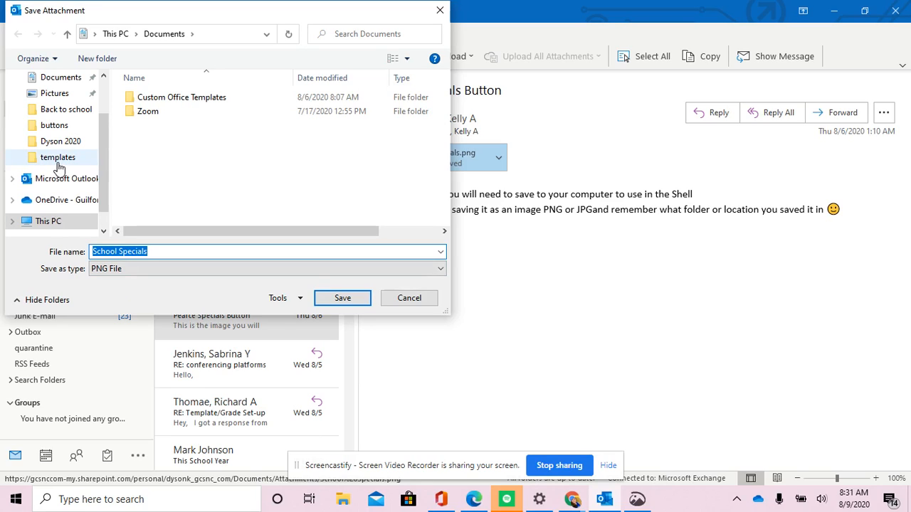
{"action": "scroll", "coordinate": [57, 112], "scroll_direction": "up", "scroll_amount": 3}
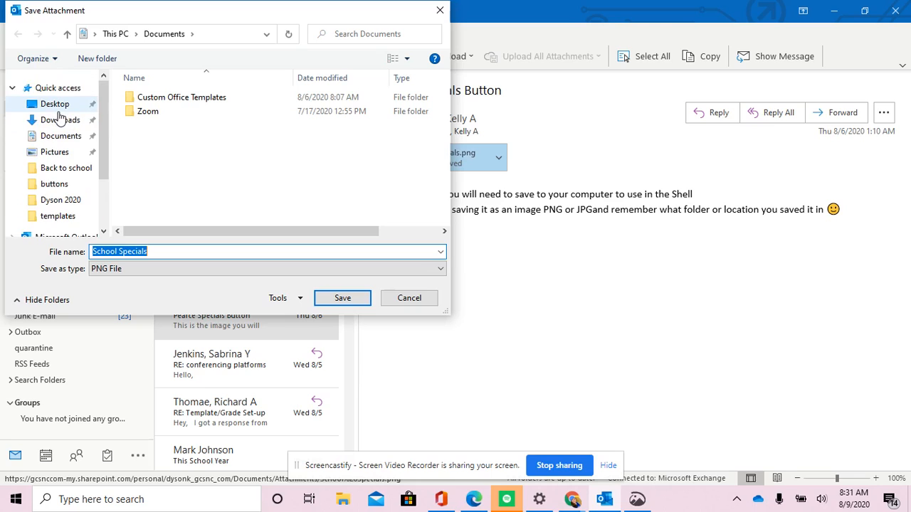
{"action": "left_click", "coordinate": [55, 104]}
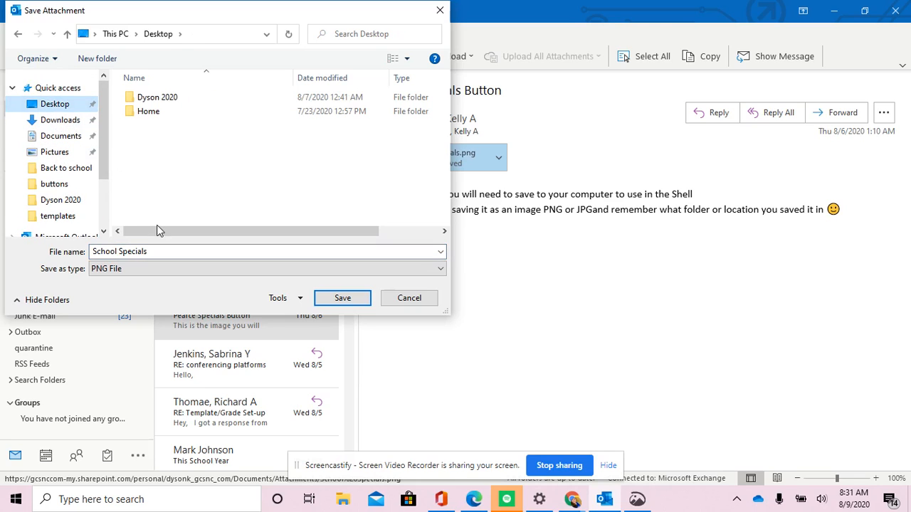
{"action": "double_click", "coordinate": [165, 98]}
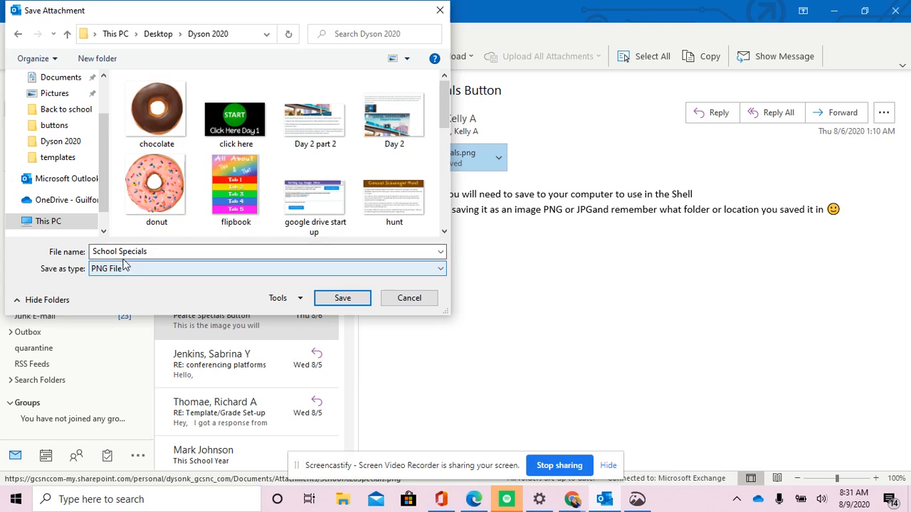
{"action": "left_click", "coordinate": [349, 300]}
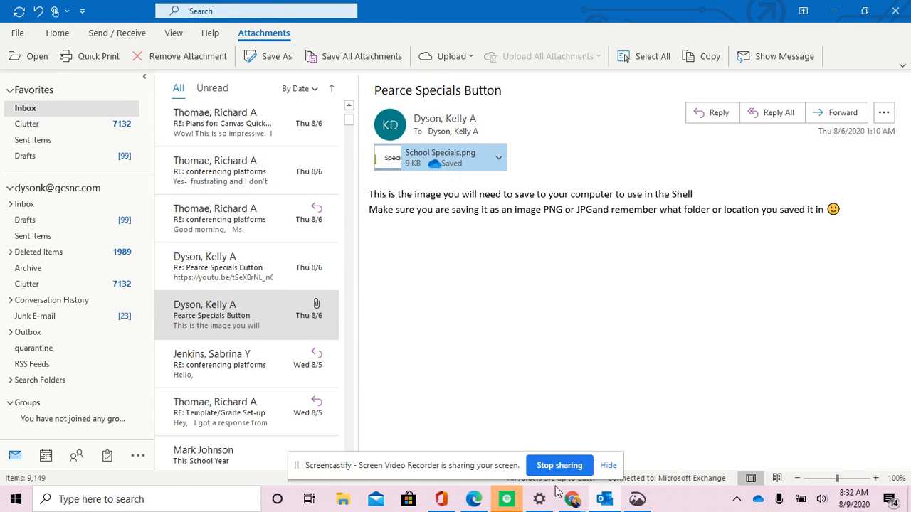
{"action": "left_click", "coordinate": [836, 11]}
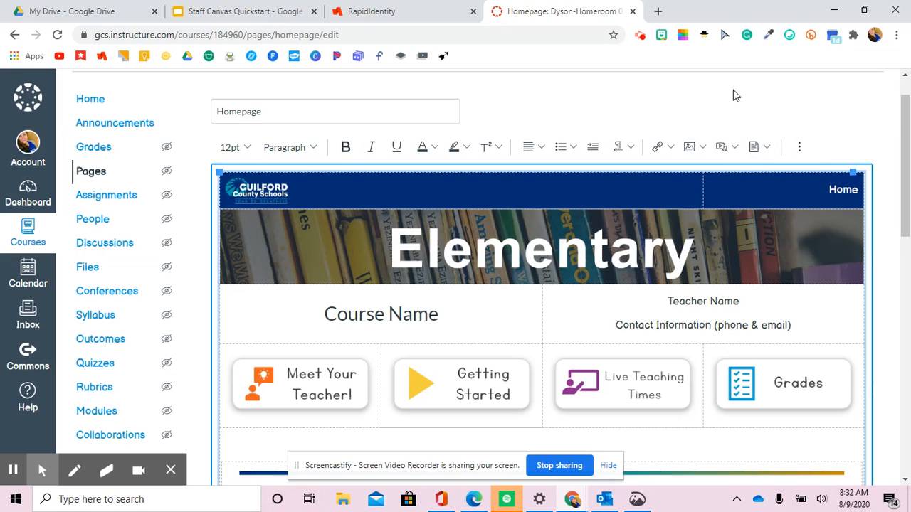
- Upload School Specials.png from the teacher's 2020 folder on the Desktop and insert it into the centred row below the four buttons
{"action": "left_click", "coordinate": [703, 150]}
{"action": "left_click", "coordinate": [716, 173]}
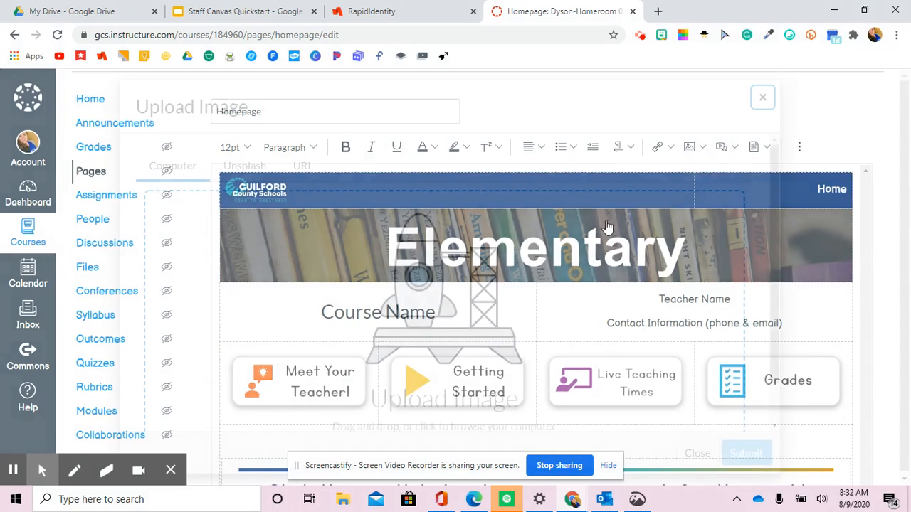
{"action": "scroll", "coordinate": [245, 271], "scroll_direction": "down", "scroll_amount": 2}
{"action": "left_click", "coordinate": [255, 197]}
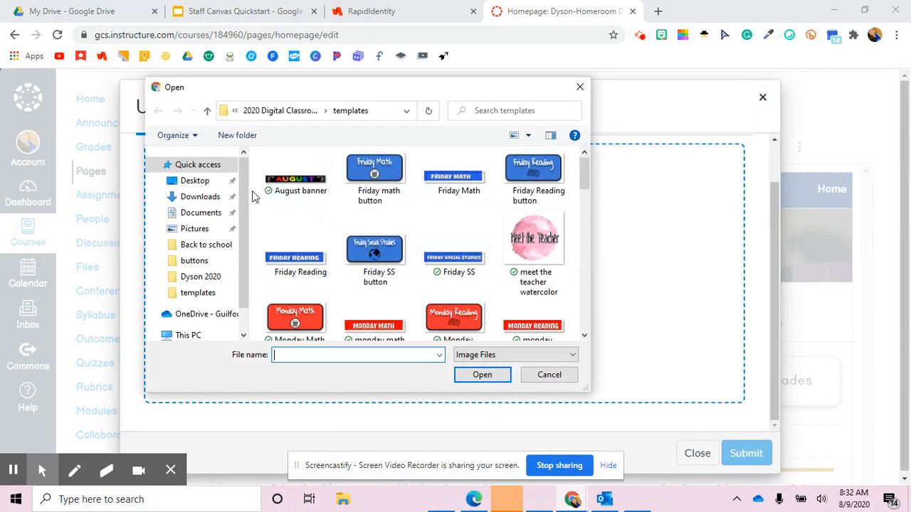
{"action": "left_click", "coordinate": [194, 181]}
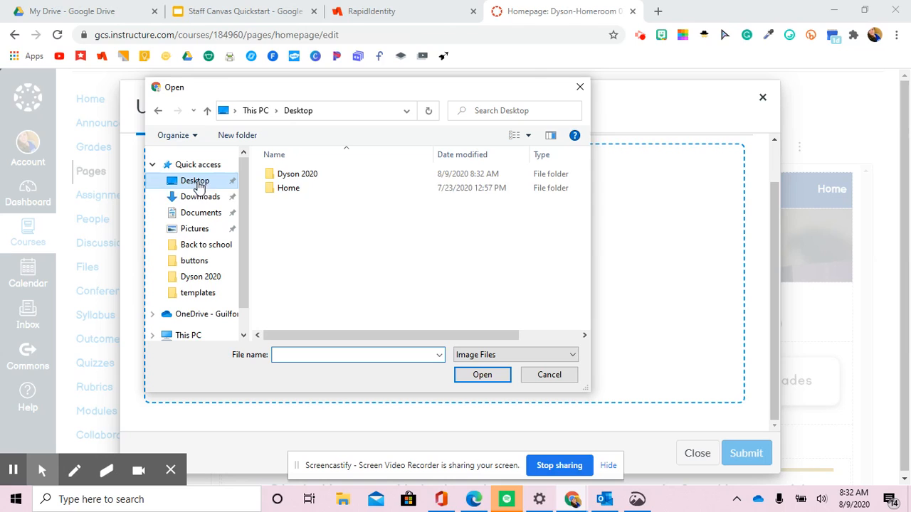
{"action": "double_click", "coordinate": [296, 174]}
{"action": "scroll", "coordinate": [427, 214], "scroll_direction": "down", "scroll_amount": 1}
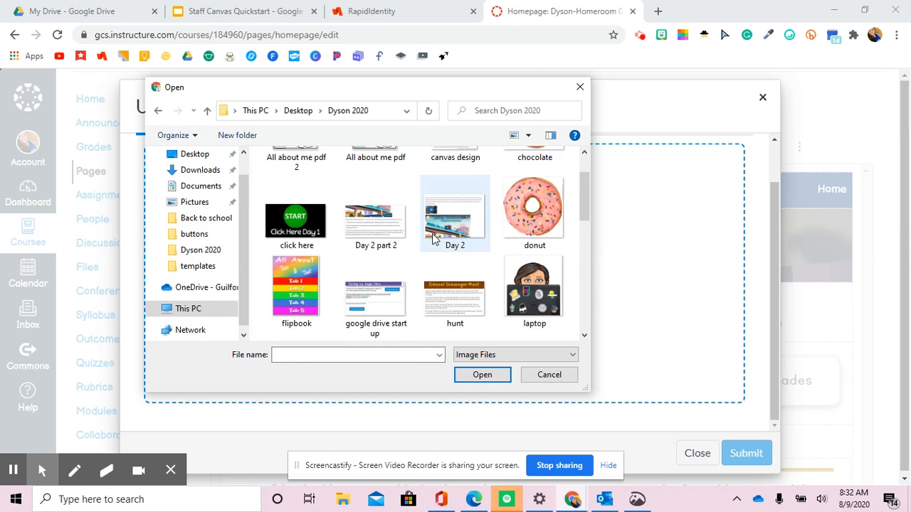
{"action": "scroll", "coordinate": [435, 239], "scroll_direction": "down", "scroll_amount": 1}
{"action": "scroll", "coordinate": [432, 235], "scroll_direction": "down", "scroll_amount": 2}
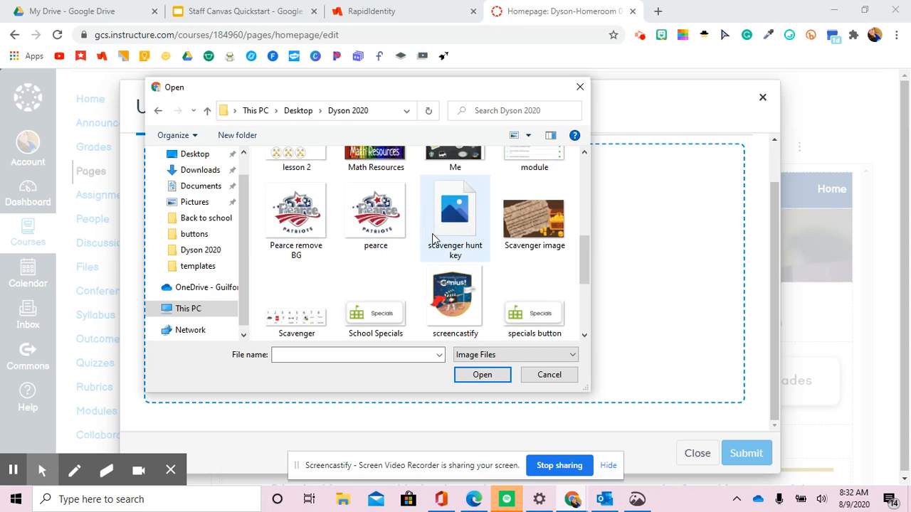
{"action": "scroll", "coordinate": [432, 238], "scroll_direction": "down", "scroll_amount": 1}
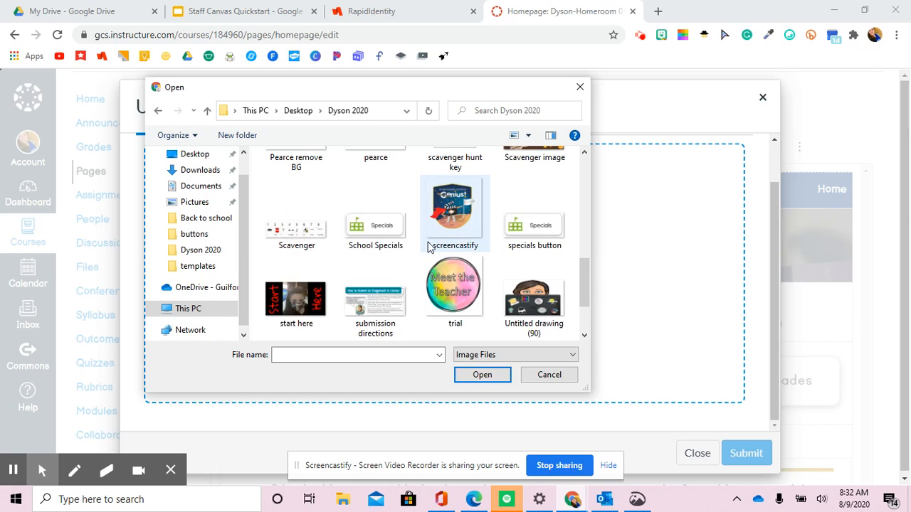
{"action": "double_click", "coordinate": [376, 228]}
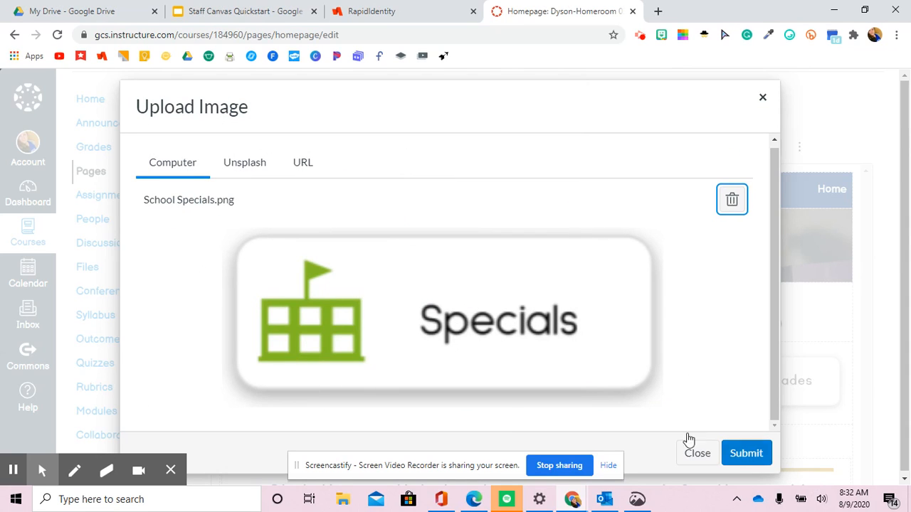
{"action": "left_click", "coordinate": [744, 456]}
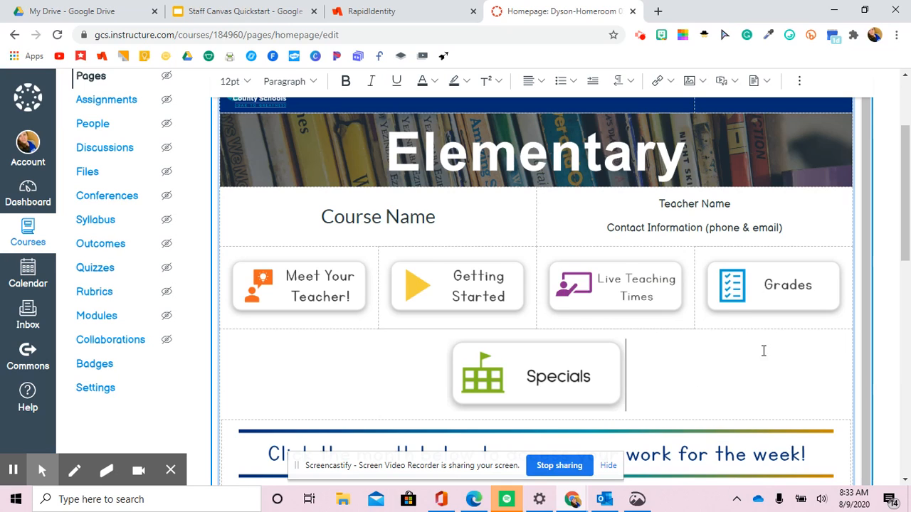
- Save the edited Homepage with the Specials button in place
{"action": "scroll", "coordinate": [736, 327], "scroll_direction": "down", "scroll_amount": 1}
{"action": "scroll", "coordinate": [821, 421], "scroll_direction": "down", "scroll_amount": 9}
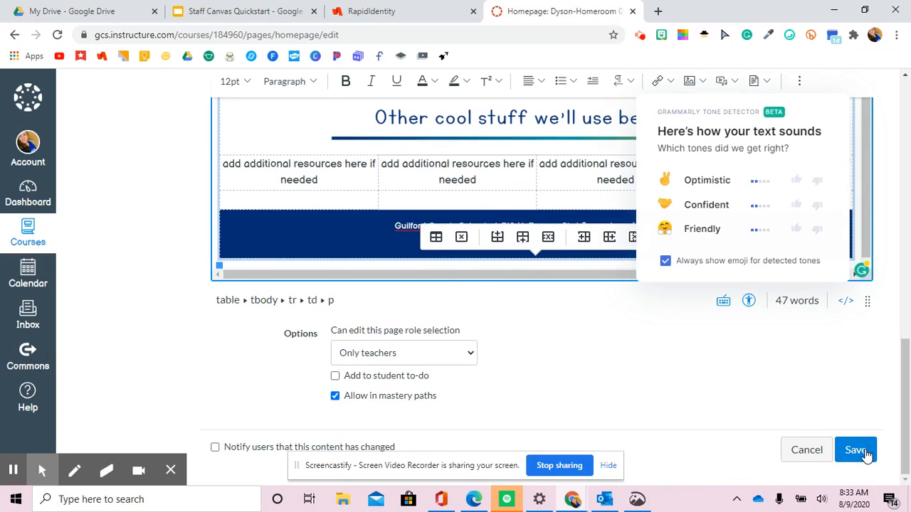
{"action": "left_click", "coordinate": [867, 452]}
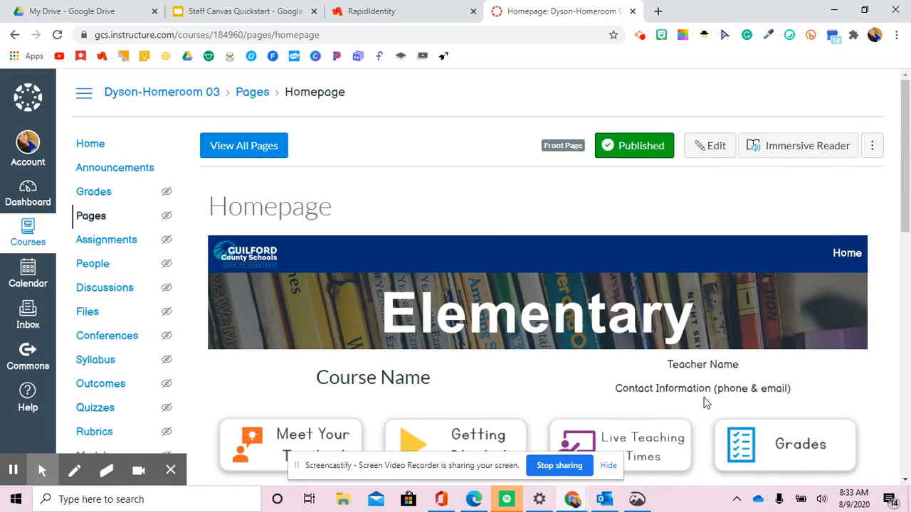
- Examine the saved Homepage, checking the Specials button's placement between the four buttons and the month heading, and dismiss the Facebook notification
{"action": "scroll", "coordinate": [698, 367], "scroll_direction": "down", "scroll_amount": 1}
{"action": "scroll", "coordinate": [698, 367], "scroll_direction": "down", "scroll_amount": 2}
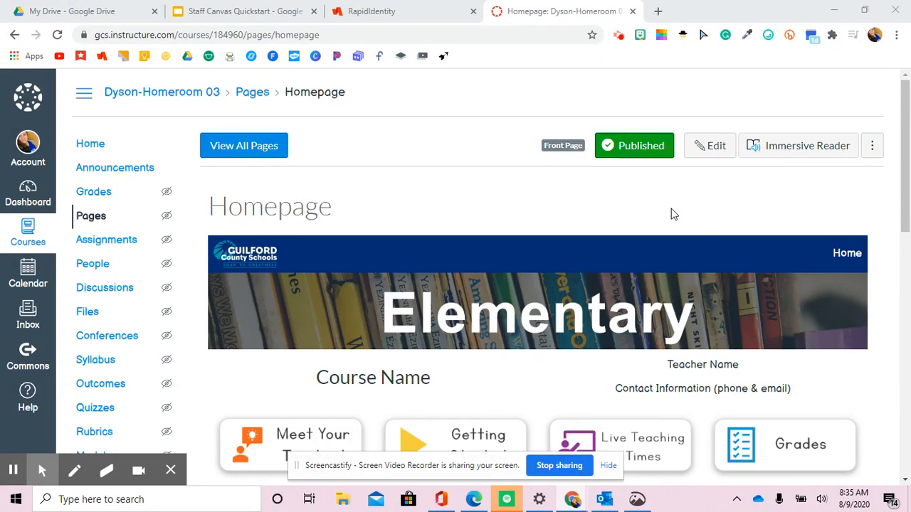
{"action": "scroll", "coordinate": [543, 271], "scroll_direction": "down", "scroll_amount": 3}
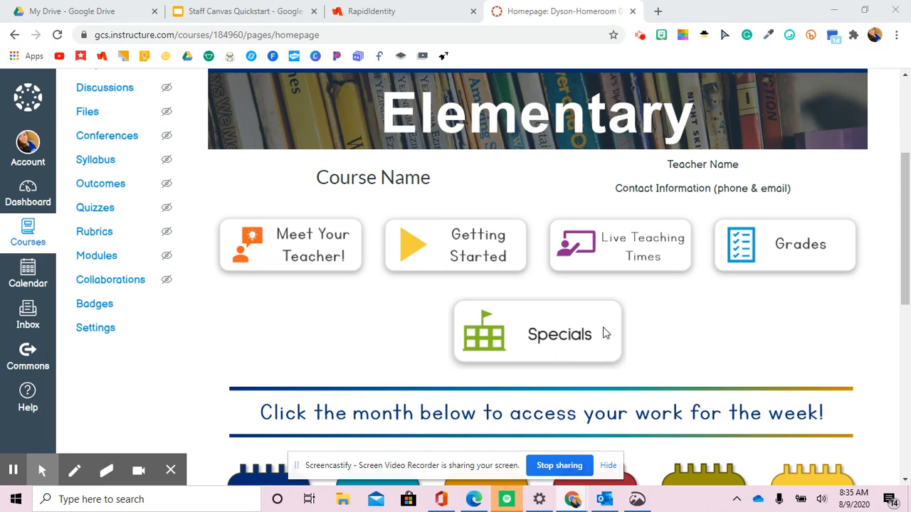
{"action": "scroll", "coordinate": [599, 378], "scroll_direction": "up", "scroll_amount": 3}
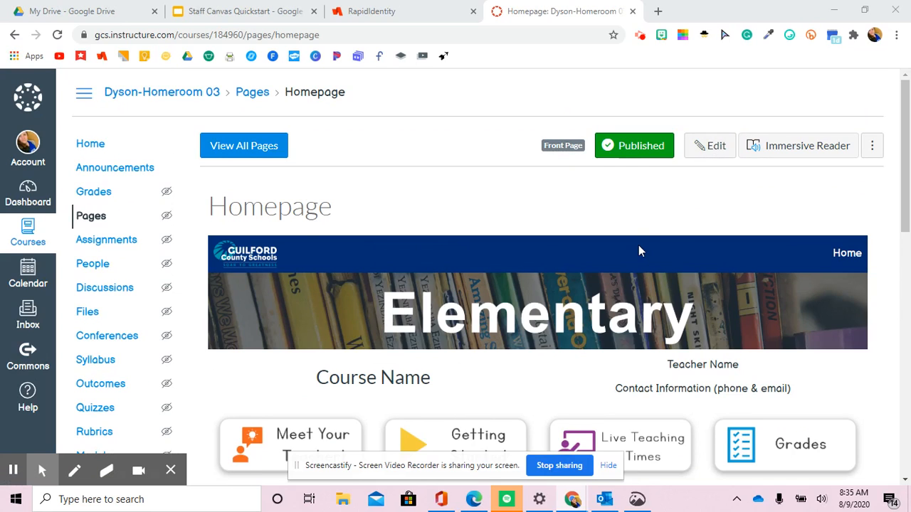
{"action": "scroll", "coordinate": [638, 249], "scroll_direction": "down", "scroll_amount": 5}
{"action": "scroll", "coordinate": [637, 249], "scroll_direction": "up", "scroll_amount": 1}
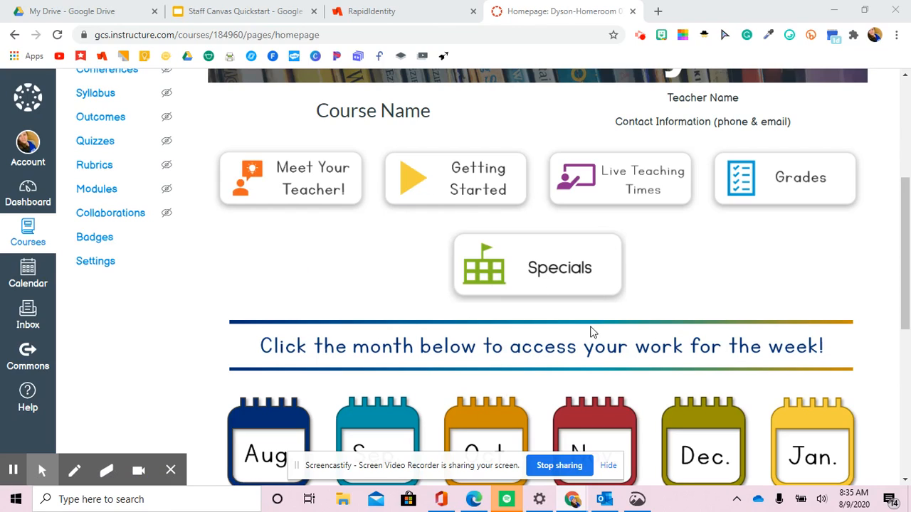
{"action": "scroll", "coordinate": [657, 318], "scroll_direction": "up", "scroll_amount": 3}
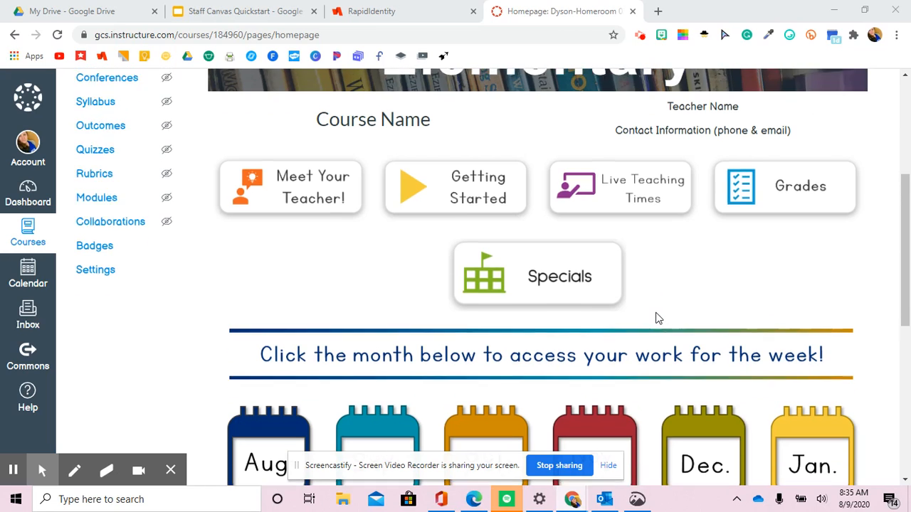
{"action": "scroll", "coordinate": [626, 386], "scroll_direction": "down", "scroll_amount": 1}
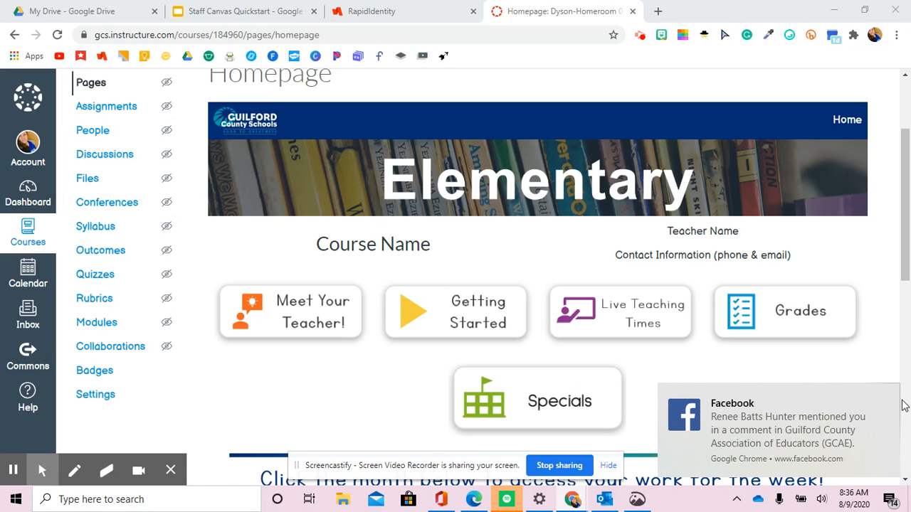
{"action": "left_click", "coordinate": [887, 398]}
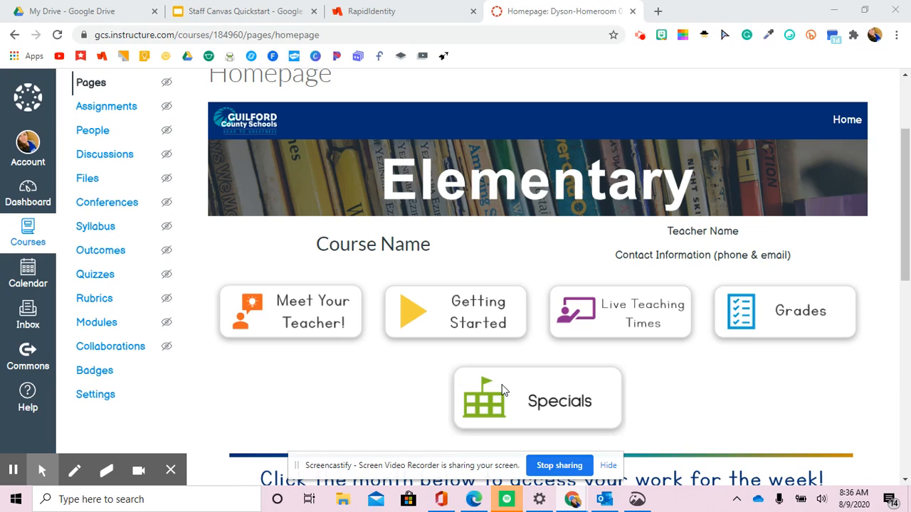
- Open Canvas Commons and search for "Pearce Specials"
{"action": "left_click", "coordinate": [30, 360]}
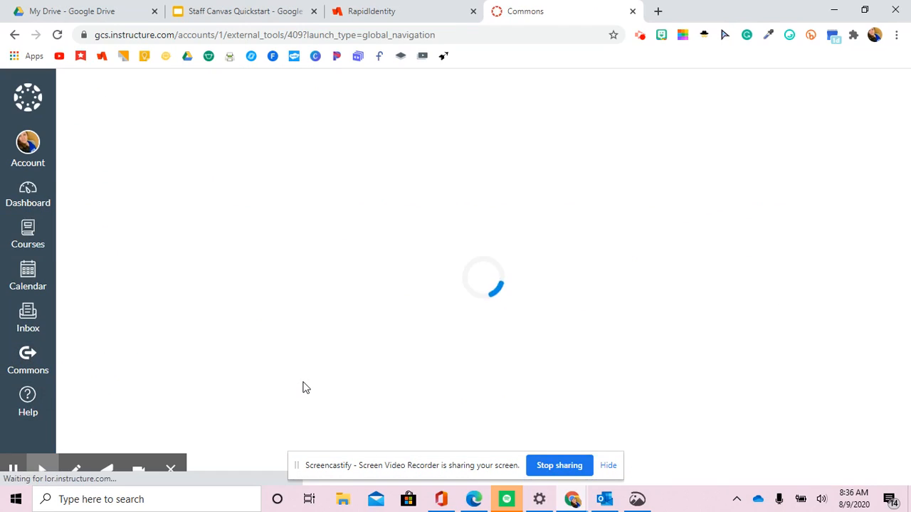
{"action": "left_click", "coordinate": [143, 148]}
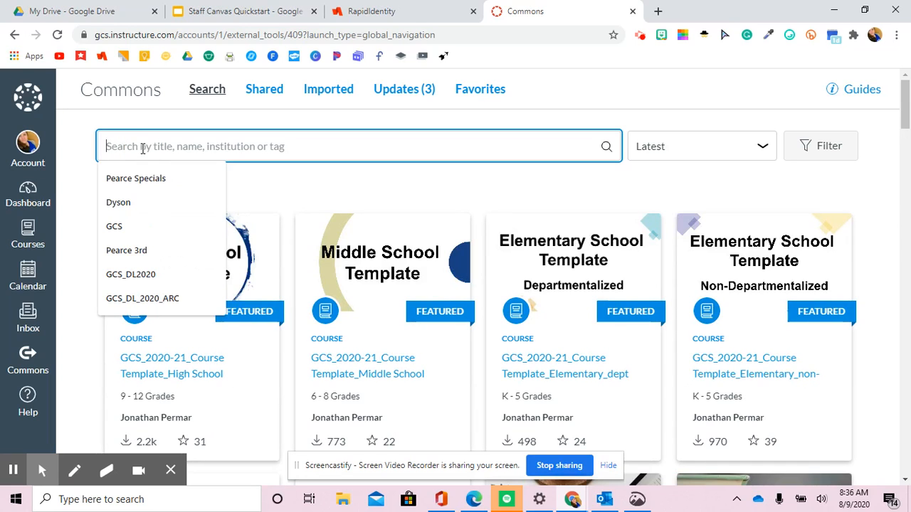
{"action": "type", "text": "Pearc"}
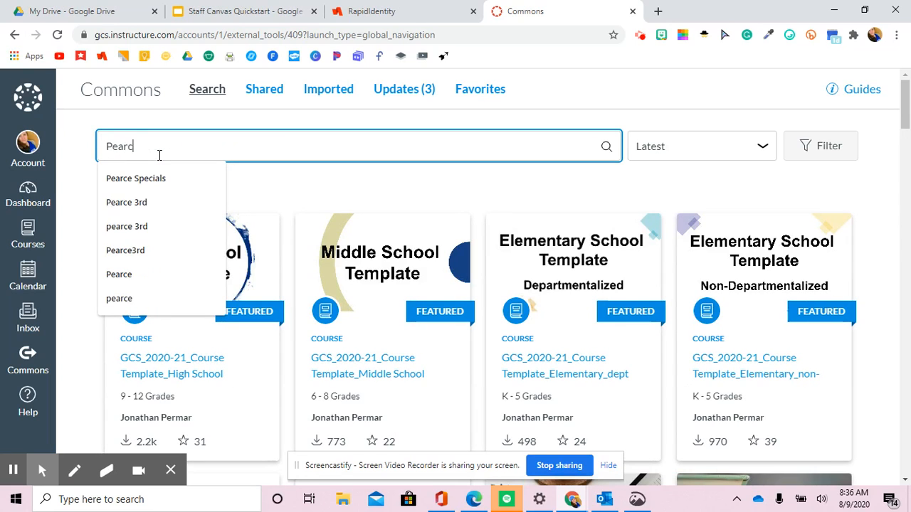
{"action": "type", "text": "e Specials"}
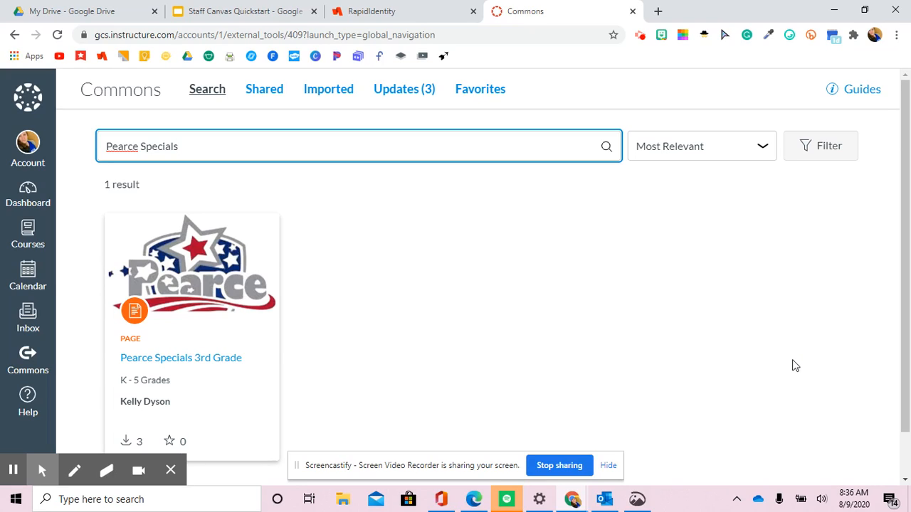
- Open the Pearce Specials 3rd Grade page resource and import it into the teacher's Homeroom 03 course
{"action": "left_click", "coordinate": [168, 363]}
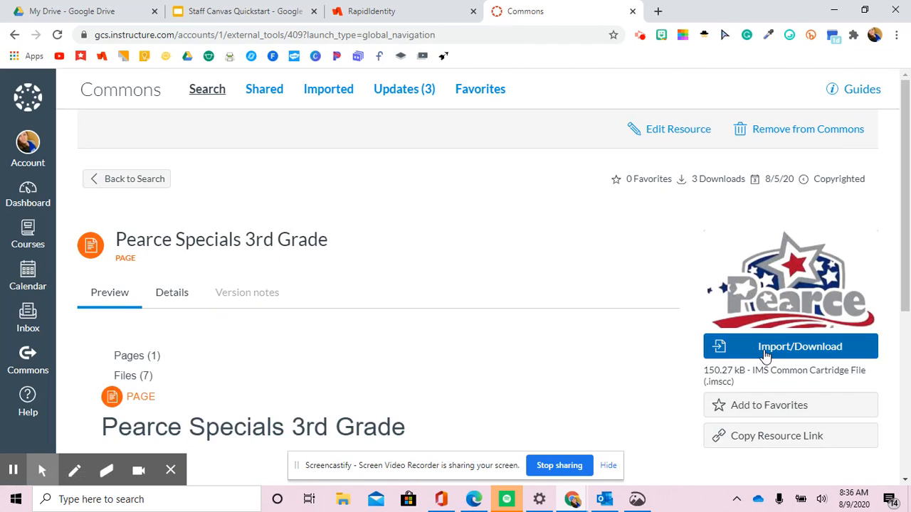
{"action": "left_click", "coordinate": [766, 354]}
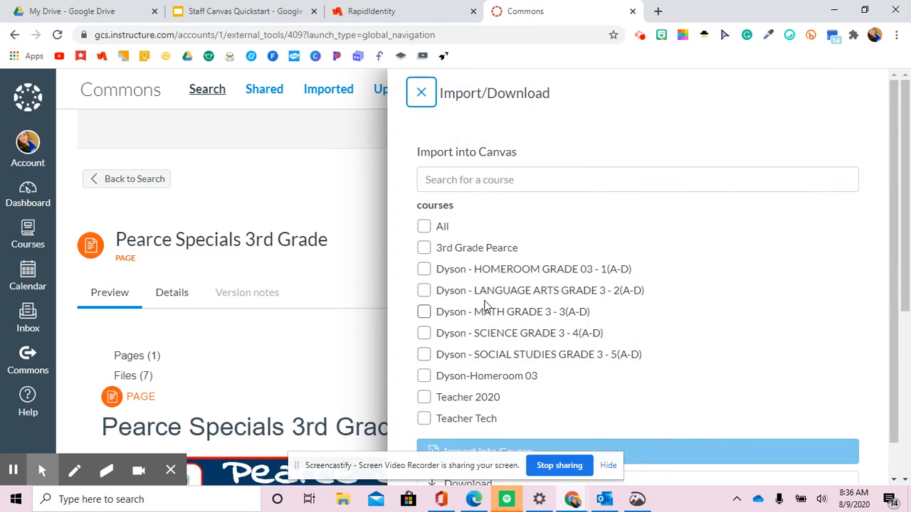
{"action": "scroll", "coordinate": [484, 306], "scroll_direction": "down", "scroll_amount": 1}
{"action": "left_click", "coordinate": [424, 340]}
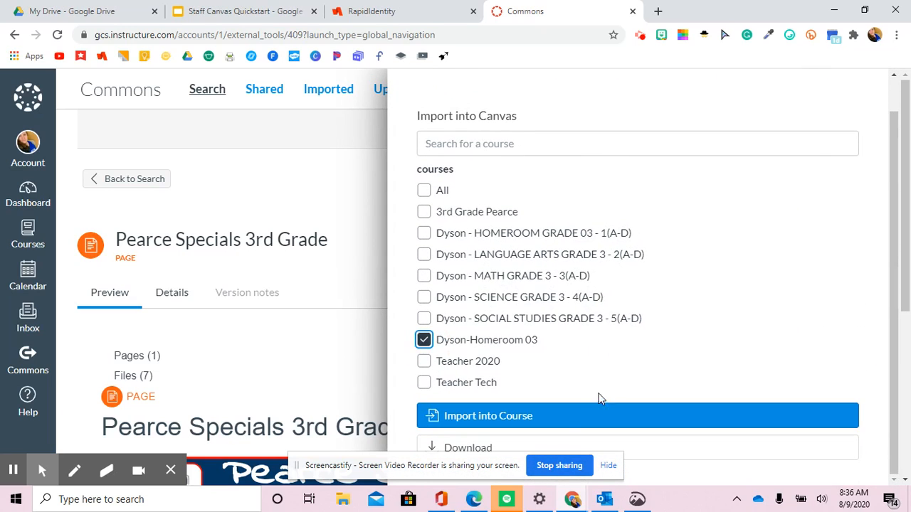
{"action": "left_click", "coordinate": [565, 416]}
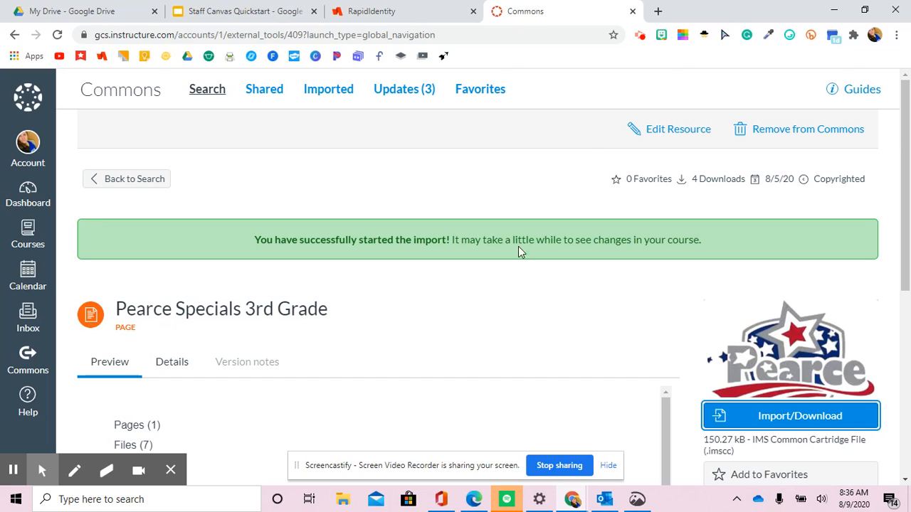
- Return to the teacher's unpublished Homeroom 03 course through the Dashboard and display the list of all its pages
{"action": "left_click", "coordinate": [36, 188]}
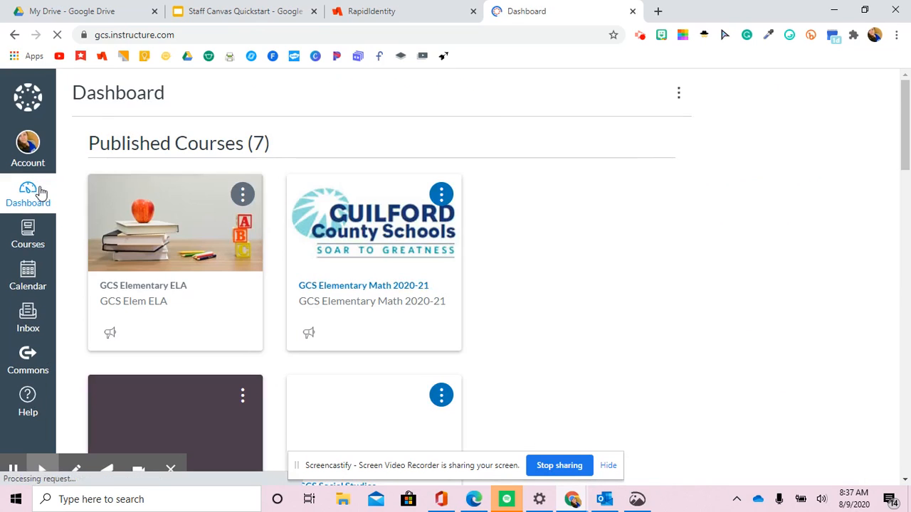
{"action": "scroll", "coordinate": [295, 346], "scroll_direction": "down", "scroll_amount": 20}
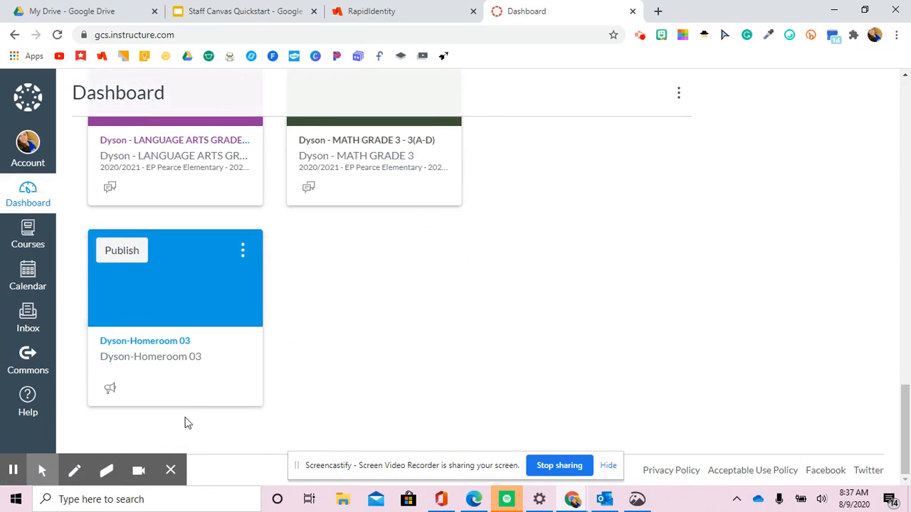
{"action": "left_click", "coordinate": [183, 354]}
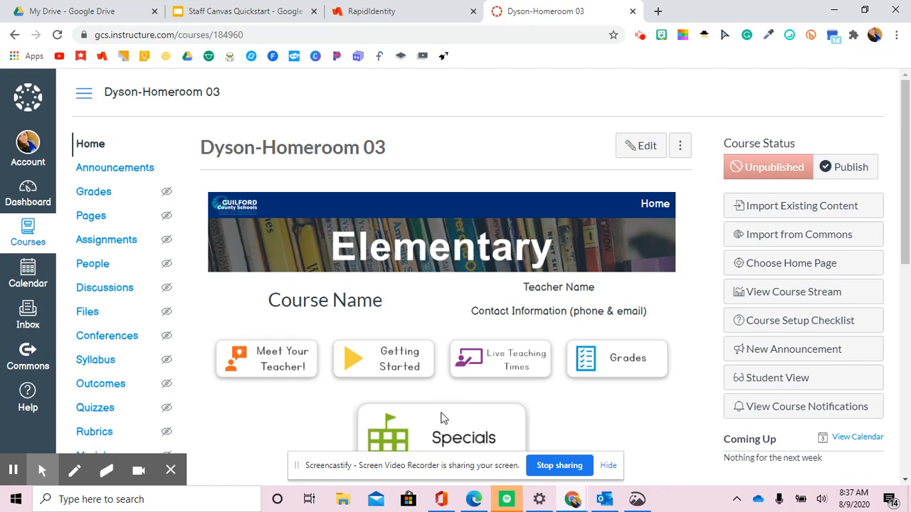
{"action": "left_click", "coordinate": [90, 222]}
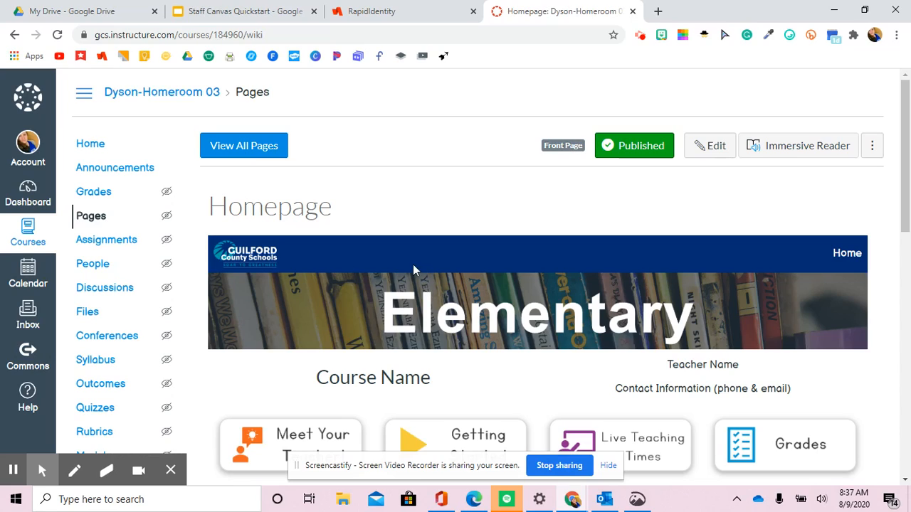
{"action": "left_click", "coordinate": [236, 153]}
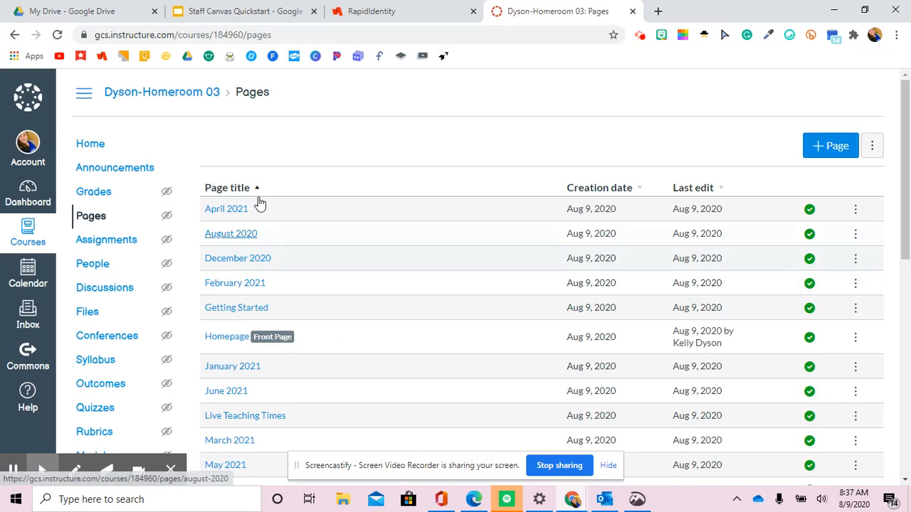
- Find the imported Pearce Specials 3rd Grade page in the page list and publish it
{"action": "scroll", "coordinate": [254, 298], "scroll_direction": "down", "scroll_amount": 3}
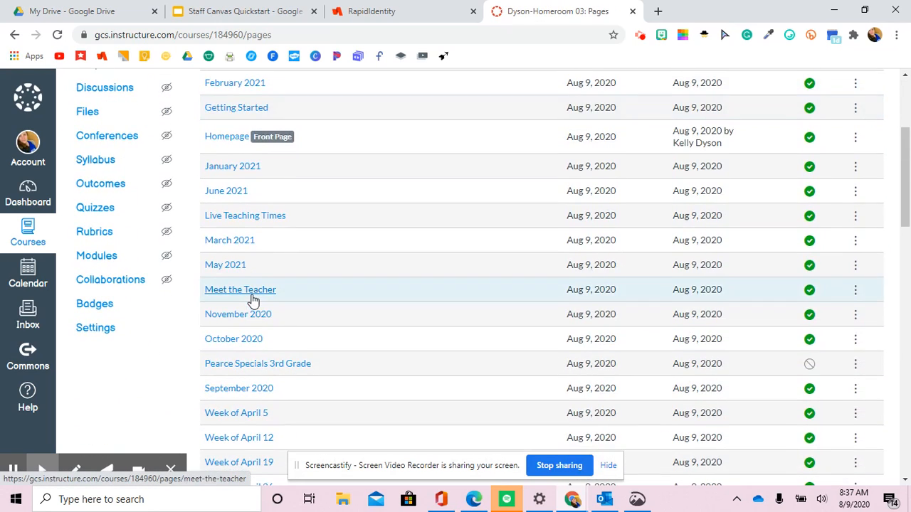
{"action": "scroll", "coordinate": [251, 299], "scroll_direction": "down", "scroll_amount": 1}
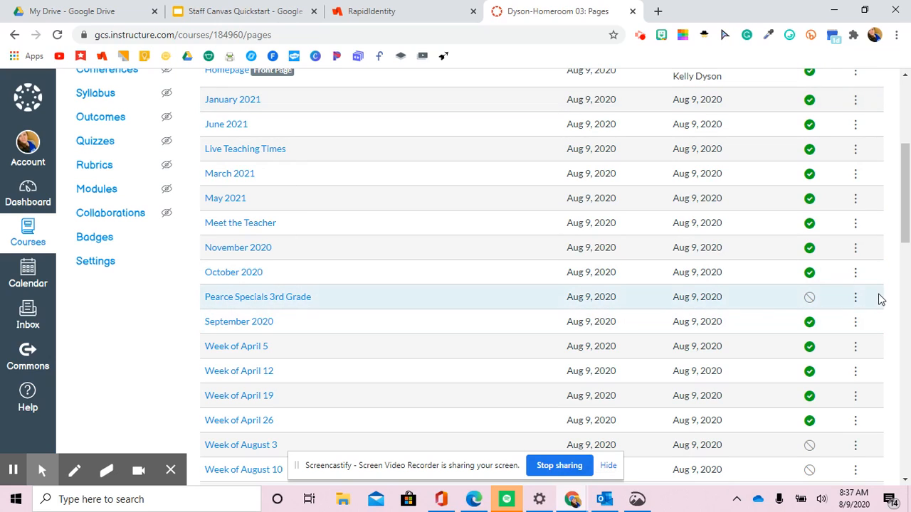
{"action": "left_click", "coordinate": [809, 299]}
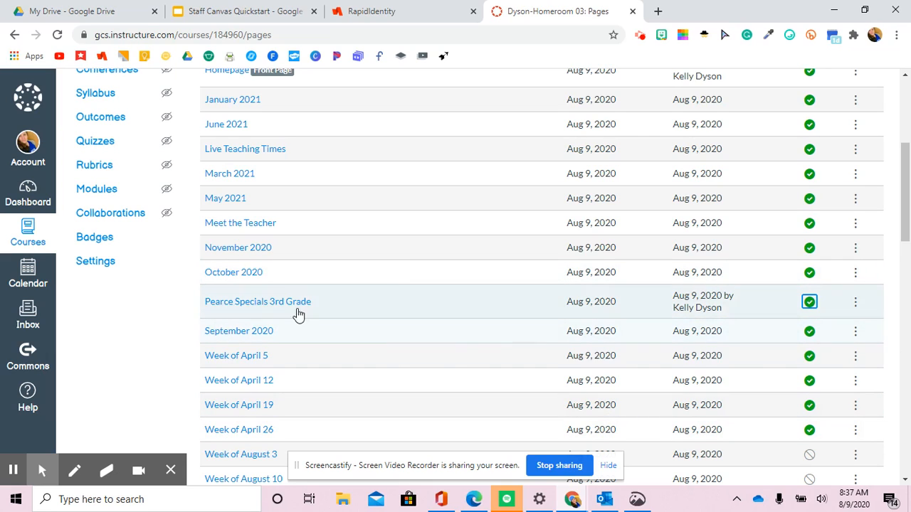
- Go back from the page list to the home page of the Homeroom 03 course
{"action": "scroll", "coordinate": [321, 314], "scroll_direction": "up", "scroll_amount": 2}
{"action": "scroll", "coordinate": [322, 314], "scroll_direction": "up", "scroll_amount": 1}
{"action": "scroll", "coordinate": [322, 314], "scroll_direction": "up", "scroll_amount": 1}
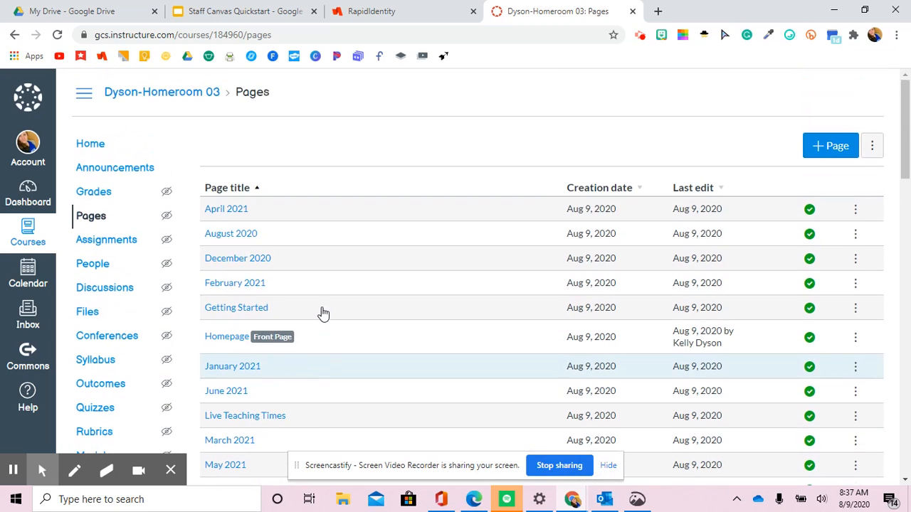
{"action": "left_click", "coordinate": [89, 145]}
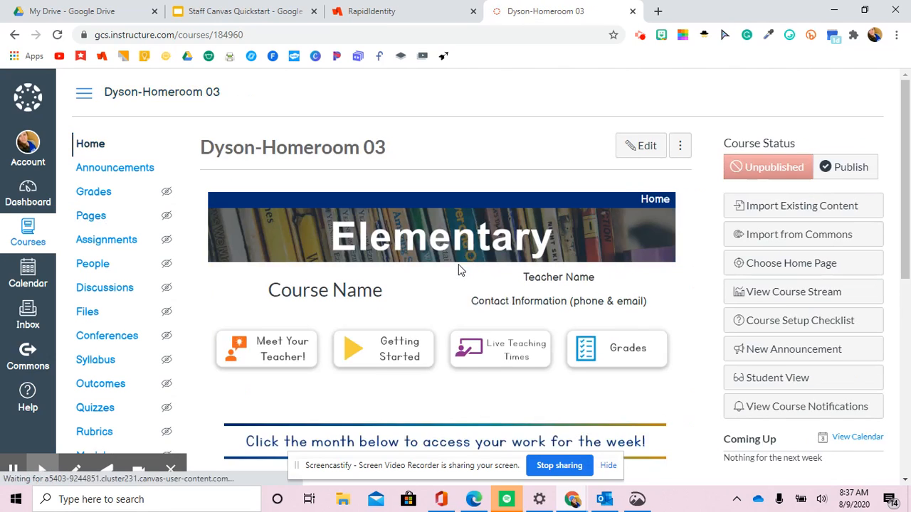
- Open the Homeroom 03 homepage for editing and enlarge the content editor down to the Specials button
{"action": "scroll", "coordinate": [459, 270], "scroll_direction": "down", "scroll_amount": 2}
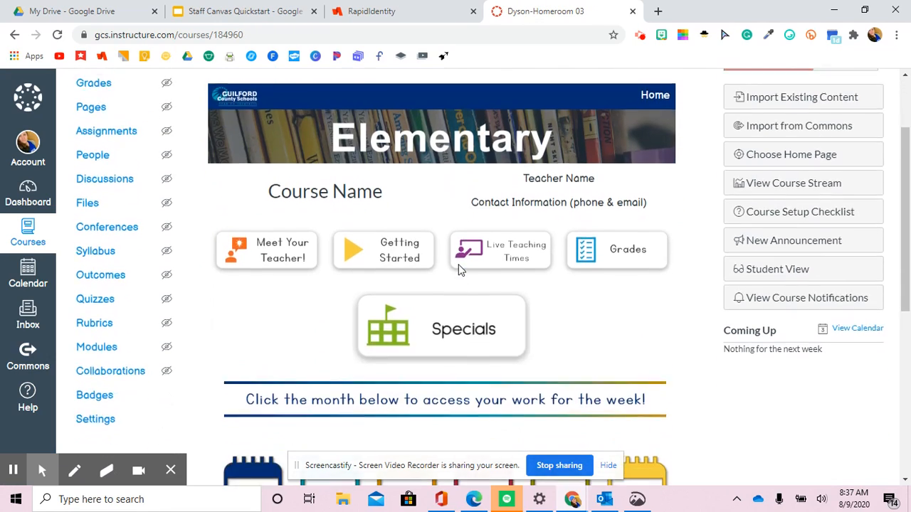
{"action": "scroll", "coordinate": [533, 271], "scroll_direction": "up", "scroll_amount": 2}
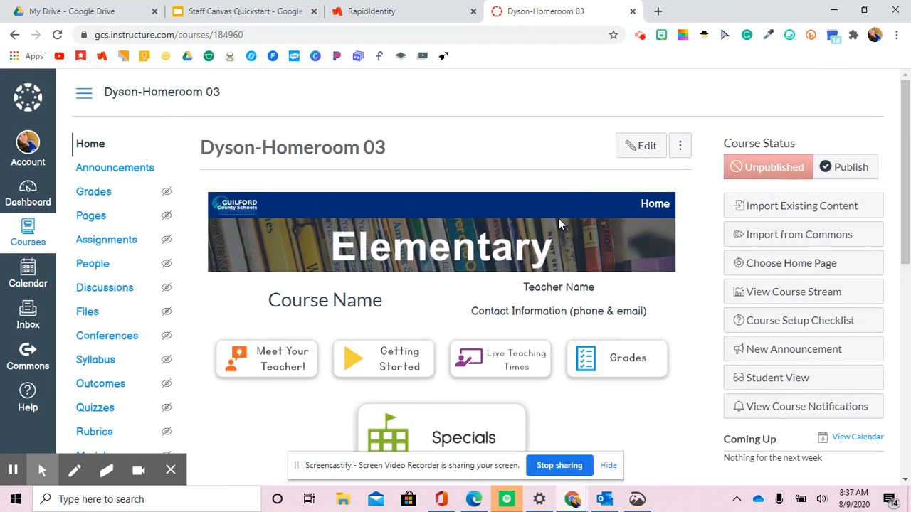
{"action": "left_click", "coordinate": [641, 146]}
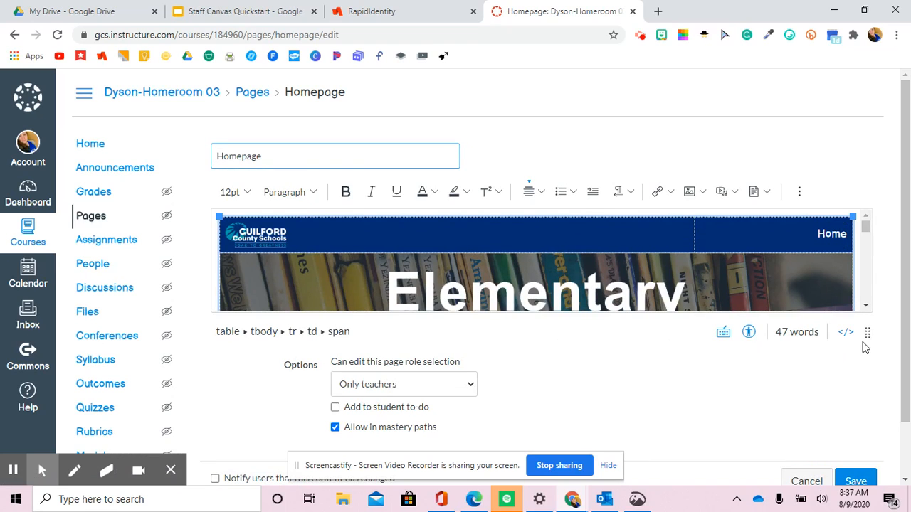
{"action": "left_click_drag", "start_coordinate": [867, 333], "coordinate": [868, 479]}
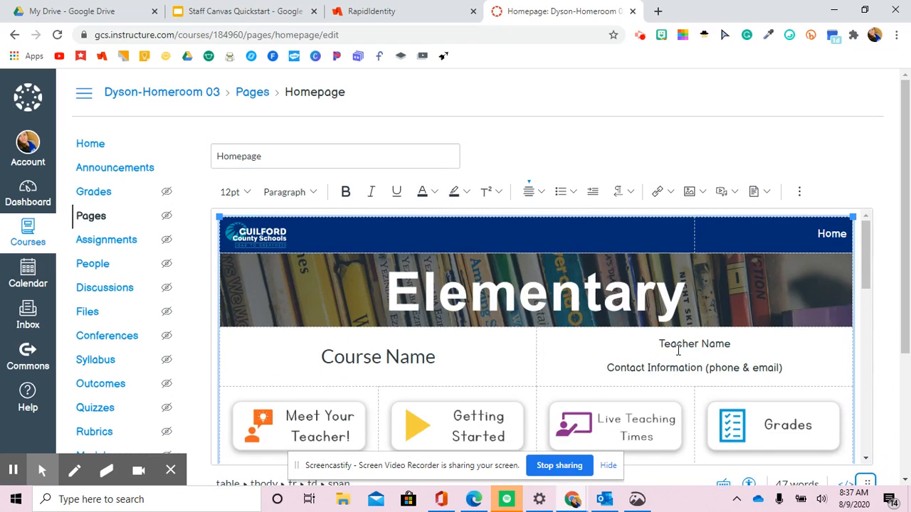
{"action": "scroll", "coordinate": [677, 350], "scroll_direction": "down", "scroll_amount": 4}
{"action": "scroll", "coordinate": [679, 350], "scroll_direction": "up", "scroll_amount": 2}
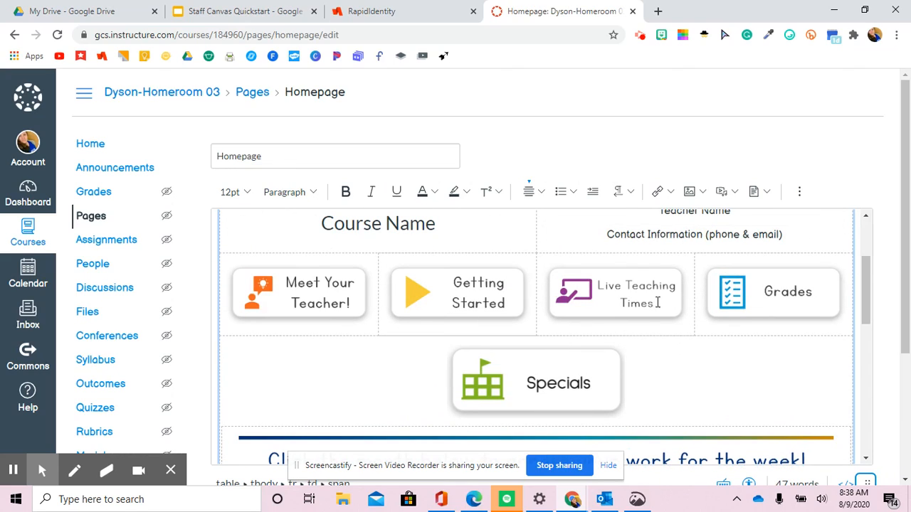
- Link the Specials button image on the homepage to the course page Pearce Specials 3rd Grade
{"action": "left_click", "coordinate": [531, 359]}
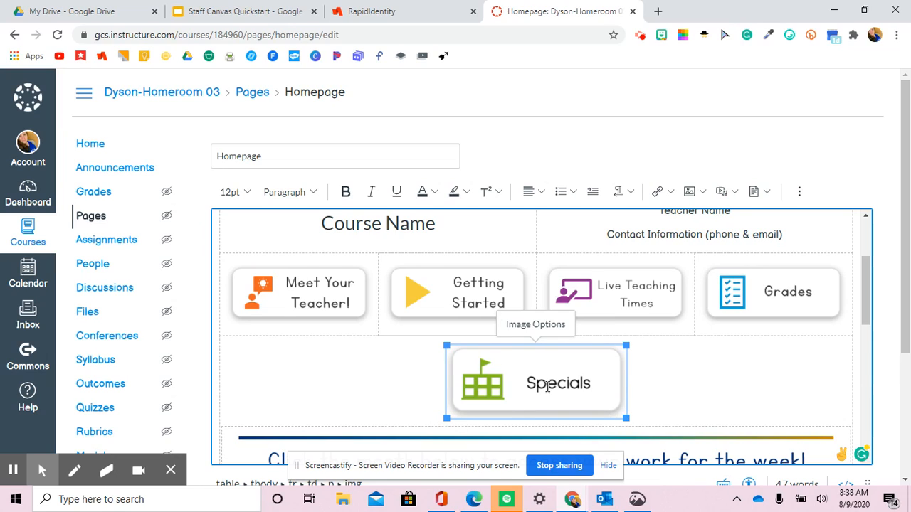
{"action": "scroll", "coordinate": [547, 387], "scroll_direction": "up", "scroll_amount": 2}
{"action": "scroll", "coordinate": [612, 366], "scroll_direction": "down", "scroll_amount": 1}
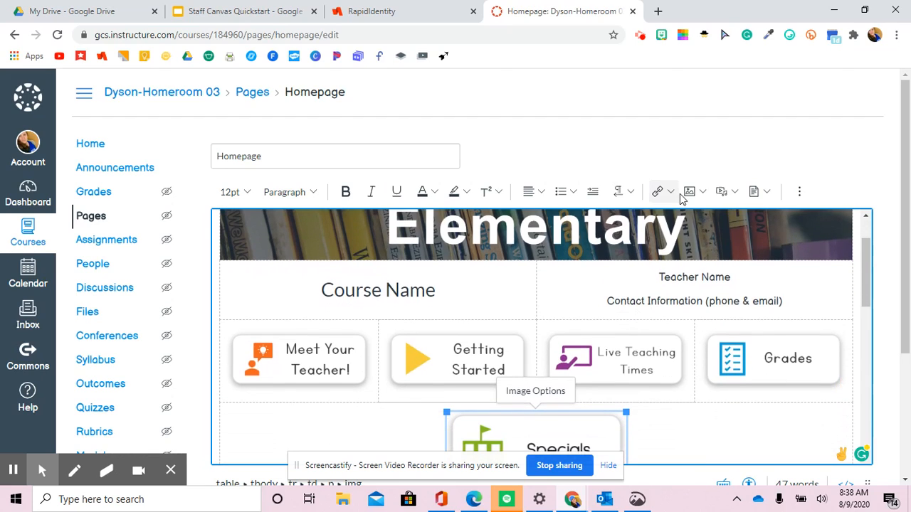
{"action": "left_click", "coordinate": [671, 193]}
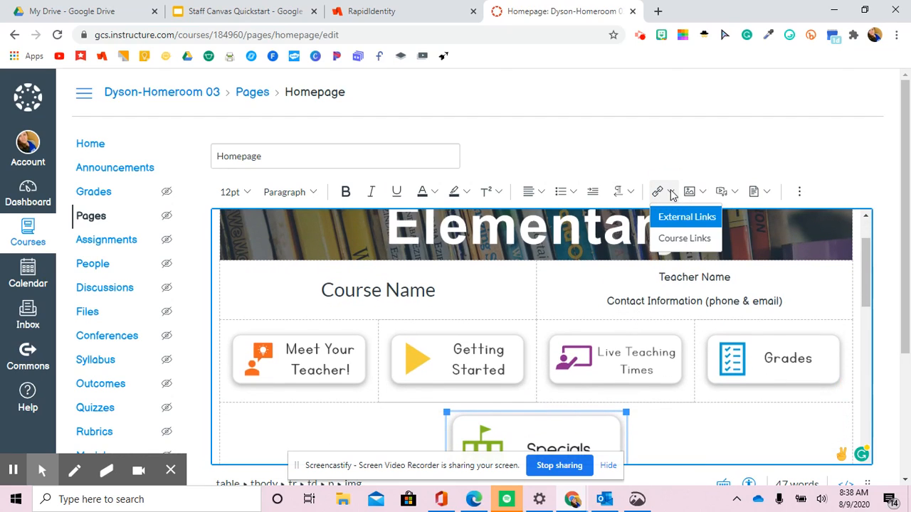
{"action": "left_click", "coordinate": [669, 240]}
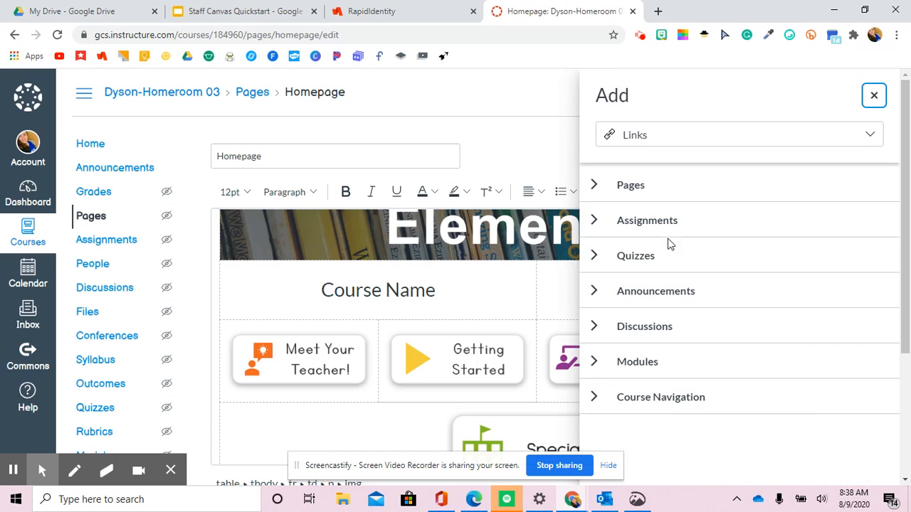
{"action": "left_click", "coordinate": [595, 186]}
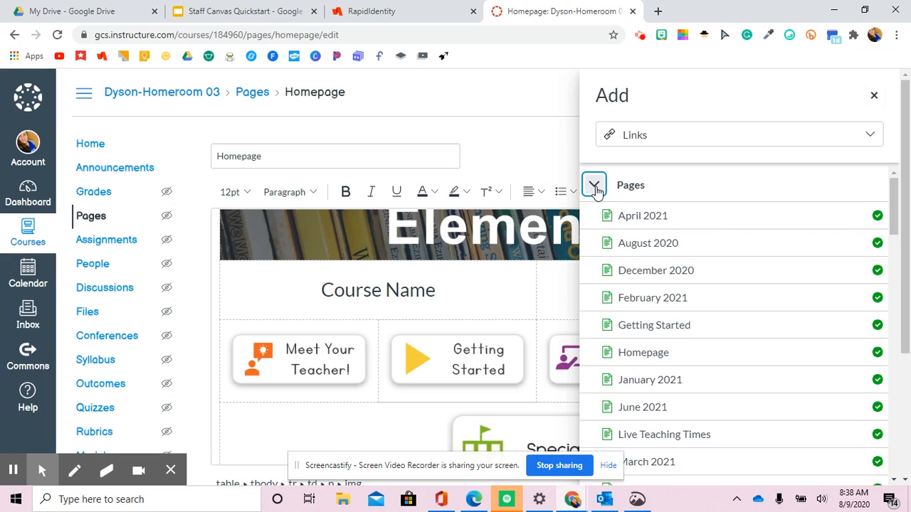
{"action": "scroll", "coordinate": [642, 261], "scroll_direction": "down", "scroll_amount": 3}
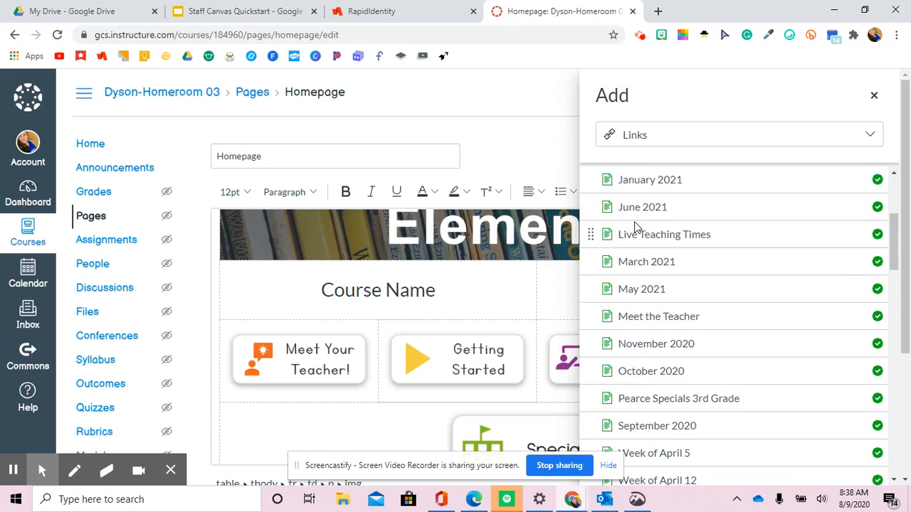
{"action": "scroll", "coordinate": [634, 222], "scroll_direction": "down", "scroll_amount": 3}
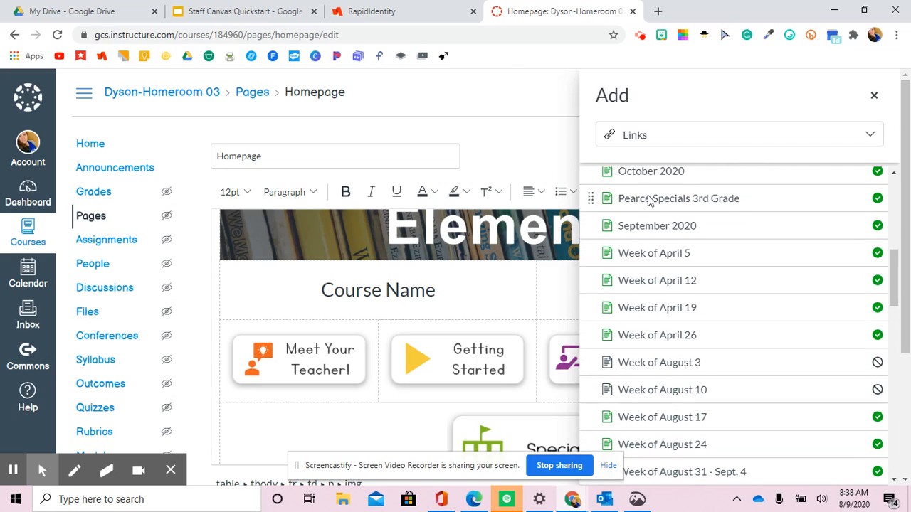
{"action": "left_click", "coordinate": [649, 201]}
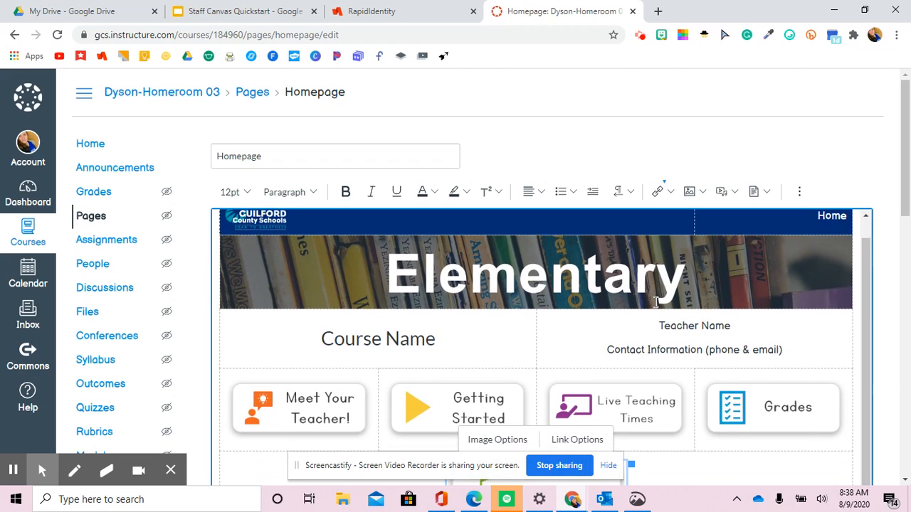
- Save the edited homepage with its linked Specials button
{"action": "scroll", "coordinate": [657, 296], "scroll_direction": "down", "scroll_amount": 3}
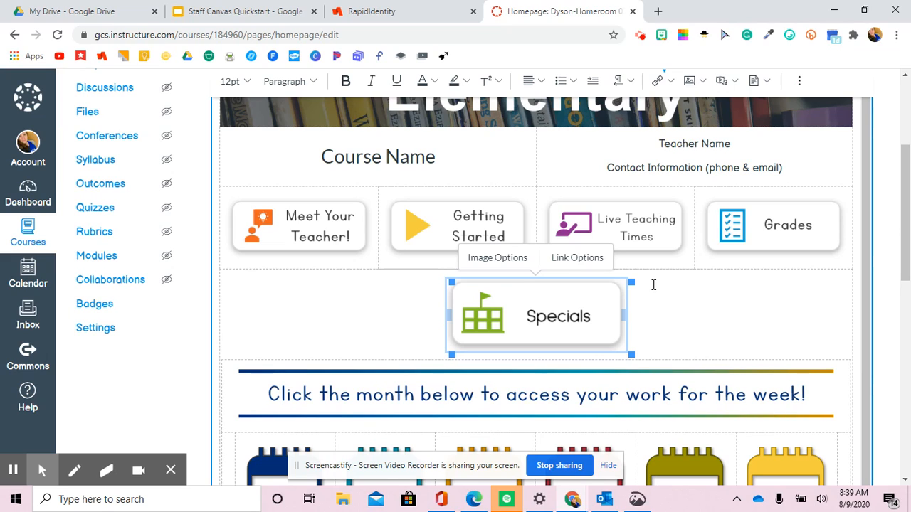
{"action": "scroll", "coordinate": [814, 307], "scroll_direction": "down", "scroll_amount": 9}
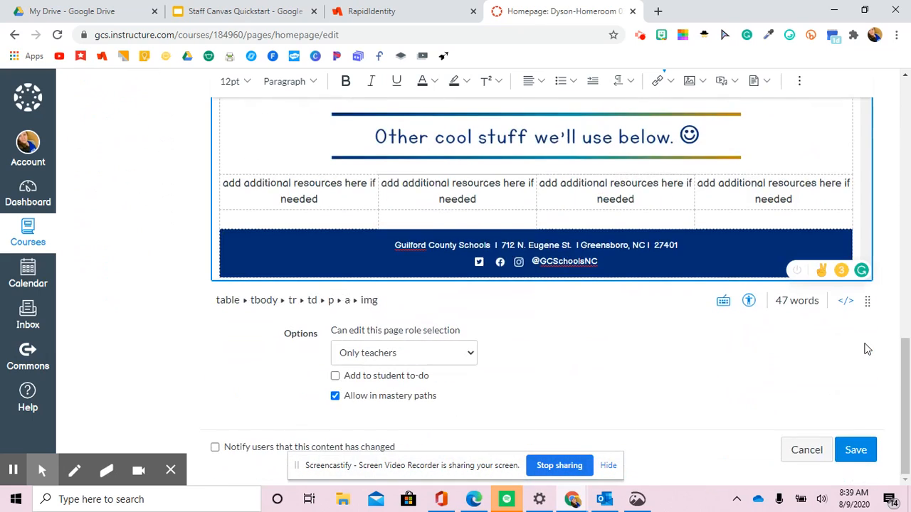
{"action": "left_click", "coordinate": [856, 450]}
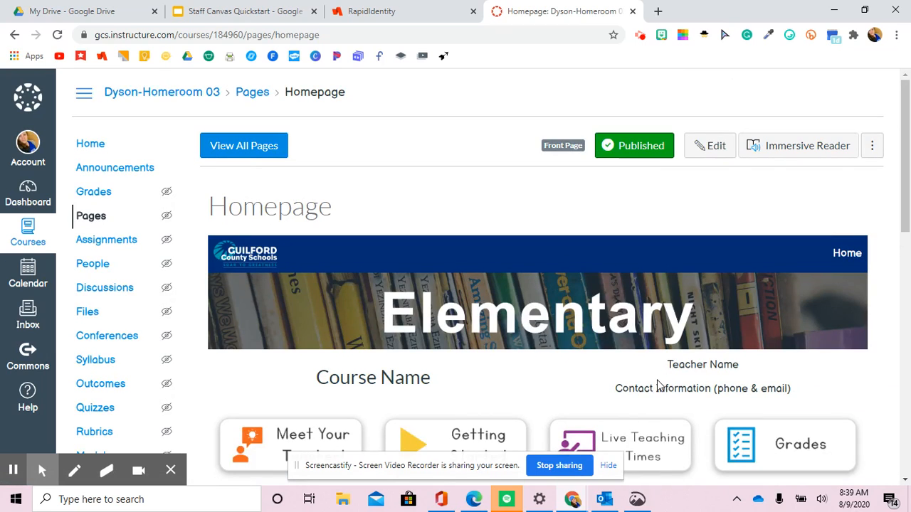
- Test the homepage's Specials button and follow the Media link on the Pearce Specials 3rd Grade page
{"action": "scroll", "coordinate": [596, 372], "scroll_direction": "down", "scroll_amount": 4}
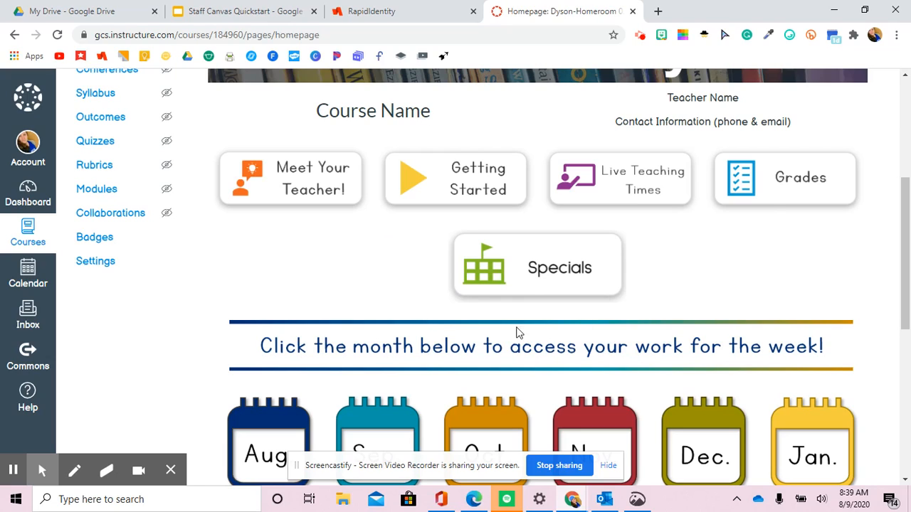
{"action": "left_click", "coordinate": [556, 270]}
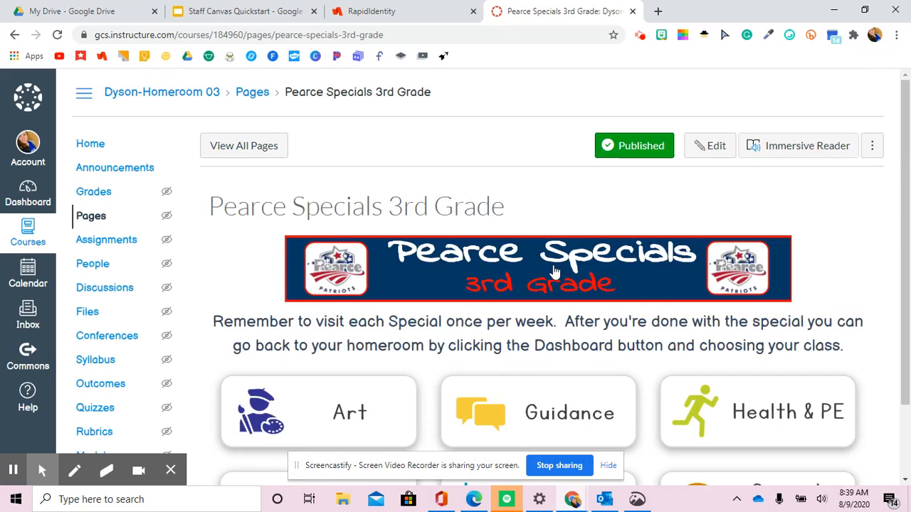
{"action": "scroll", "coordinate": [796, 278], "scroll_direction": "down", "scroll_amount": 1}
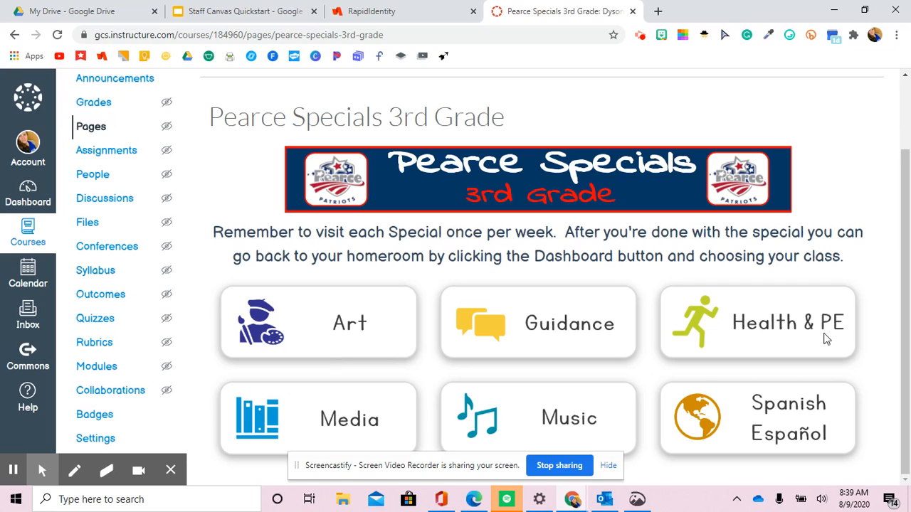
{"action": "left_click", "coordinate": [320, 415]}
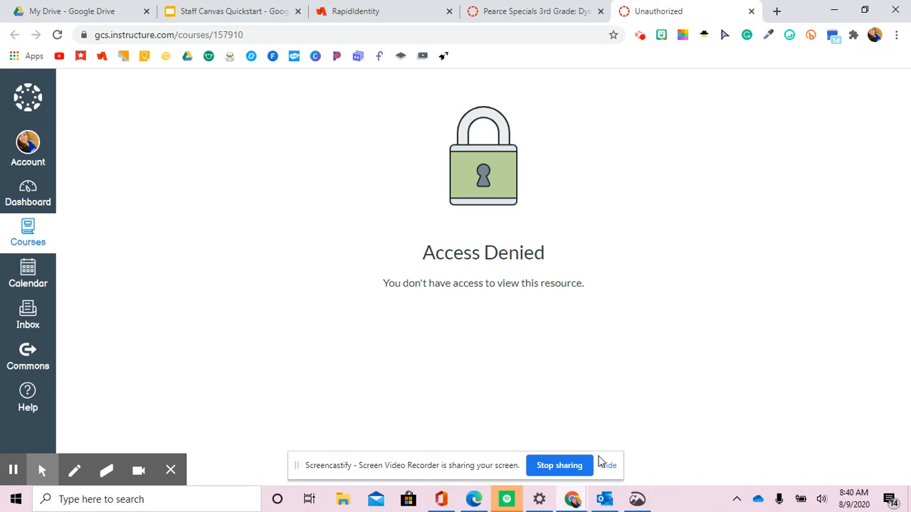
- Return through the Dashboard to the unpublished Homeroom 03 course
{"action": "left_click", "coordinate": [28, 197]}
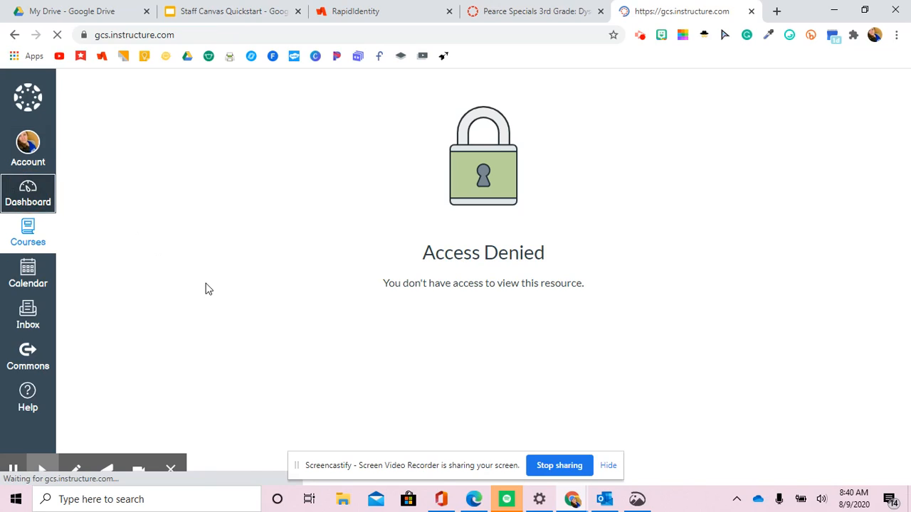
{"action": "scroll", "coordinate": [206, 289], "scroll_direction": "down", "scroll_amount": 15}
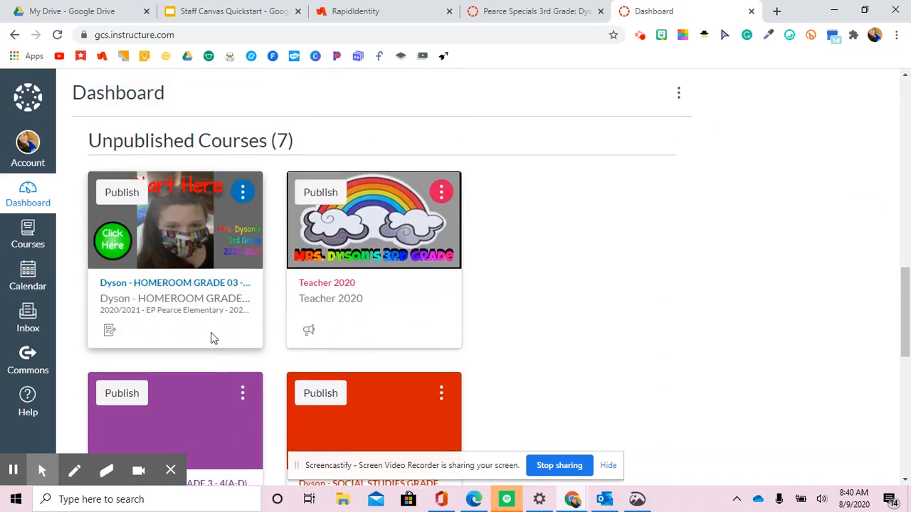
{"action": "scroll", "coordinate": [187, 411], "scroll_direction": "down", "scroll_amount": 3}
{"action": "left_click", "coordinate": [178, 344]}
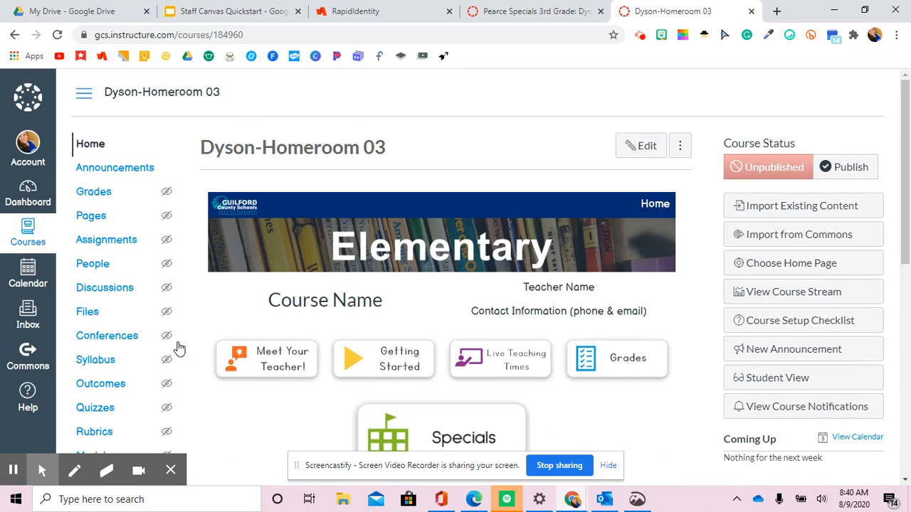
- Examine the Homeroom 03 homepage, including its page options, navigation buttons, Specials button, month calendars and additional resources section
{"action": "scroll", "coordinate": [405, 354], "scroll_direction": "down", "scroll_amount": 3}
{"action": "scroll", "coordinate": [472, 254], "scroll_direction": "down", "scroll_amount": 1}
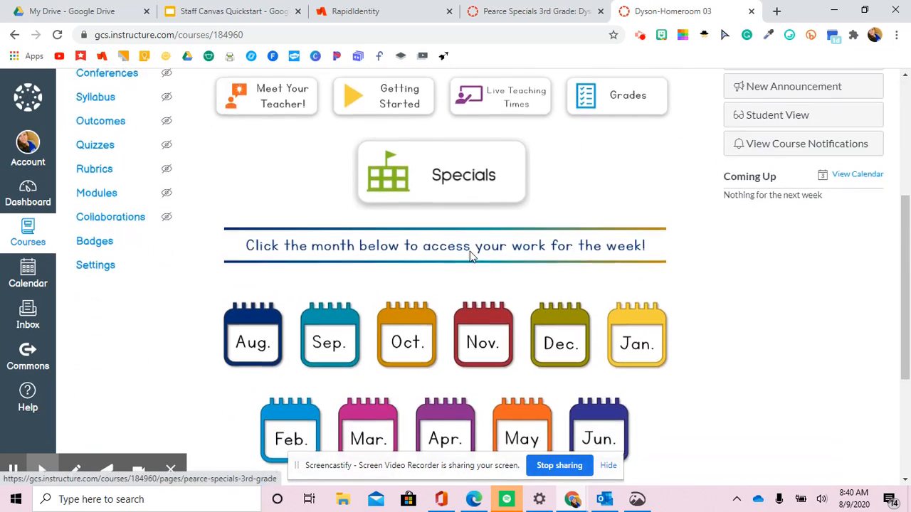
{"action": "scroll", "coordinate": [466, 266], "scroll_direction": "up", "scroll_amount": 3}
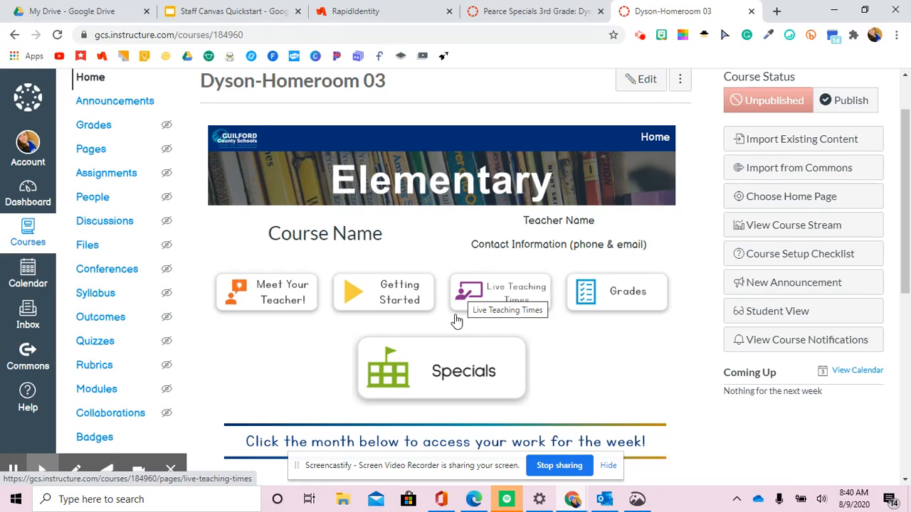
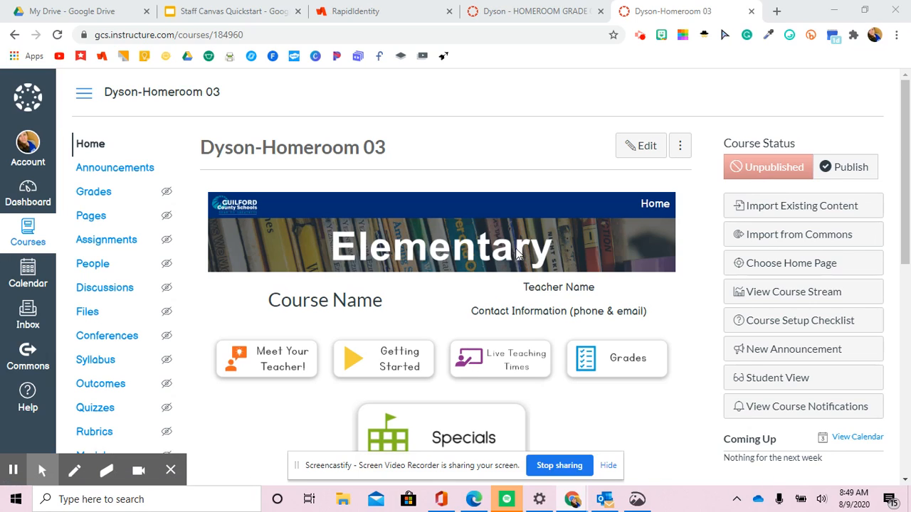
{"action": "scroll", "coordinate": [313, 217], "scroll_direction": "down", "scroll_amount": 7}
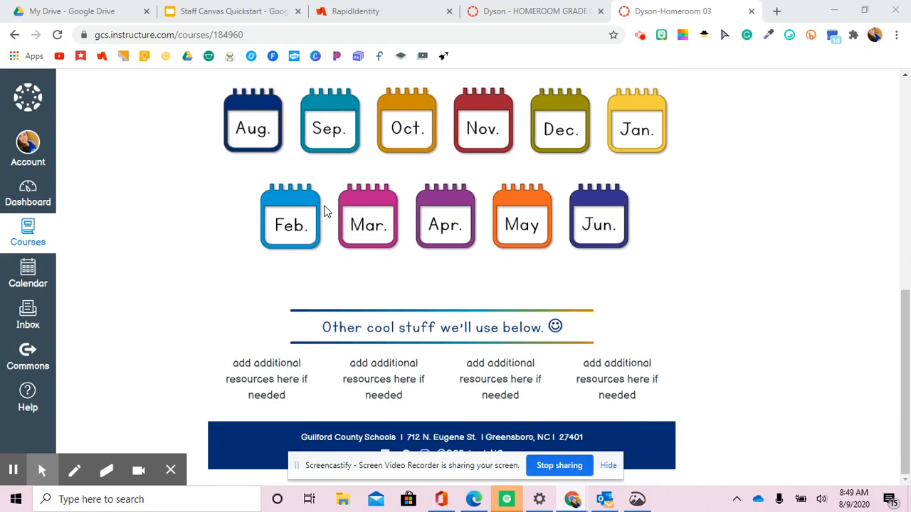
{"action": "scroll", "coordinate": [325, 209], "scroll_direction": "up", "scroll_amount": 8}
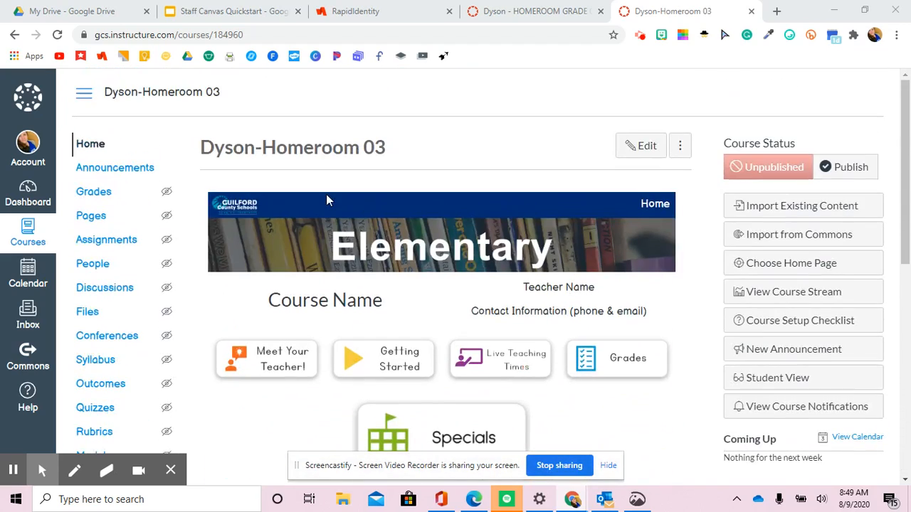
{"action": "scroll", "coordinate": [326, 196], "scroll_direction": "down", "scroll_amount": 3}
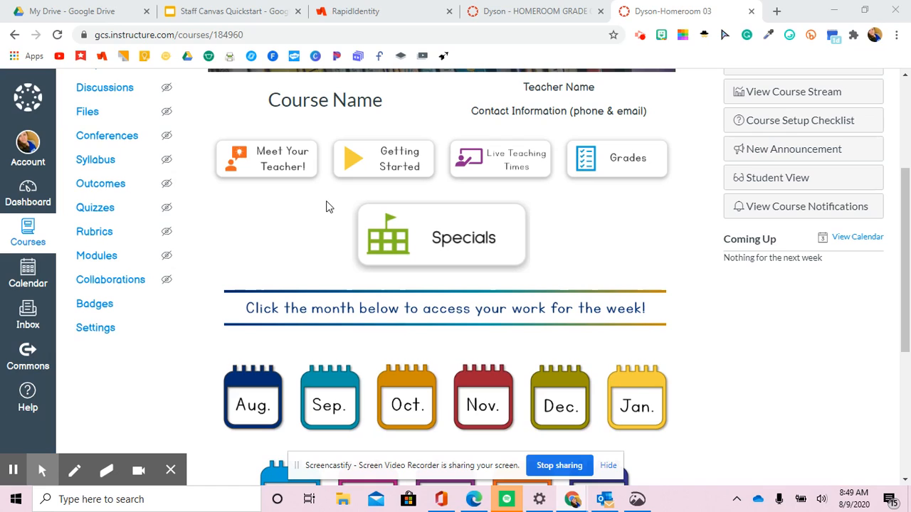
{"action": "scroll", "coordinate": [328, 207], "scroll_direction": "up", "scroll_amount": 3}
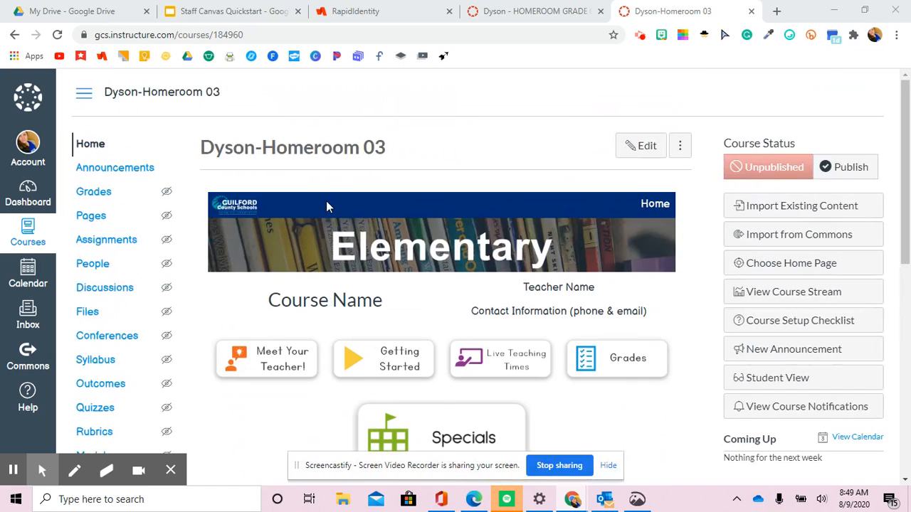
{"action": "left_click", "coordinate": [686, 151]}
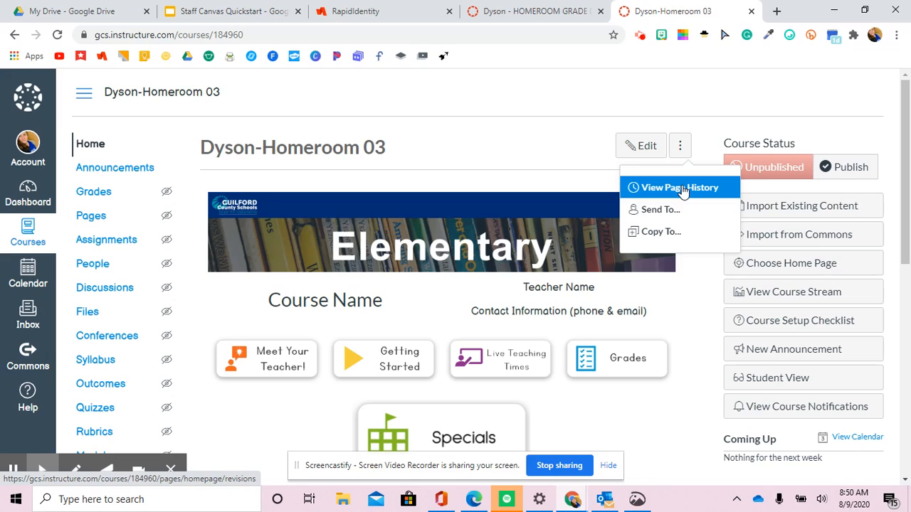
{"action": "left_click", "coordinate": [717, 124]}
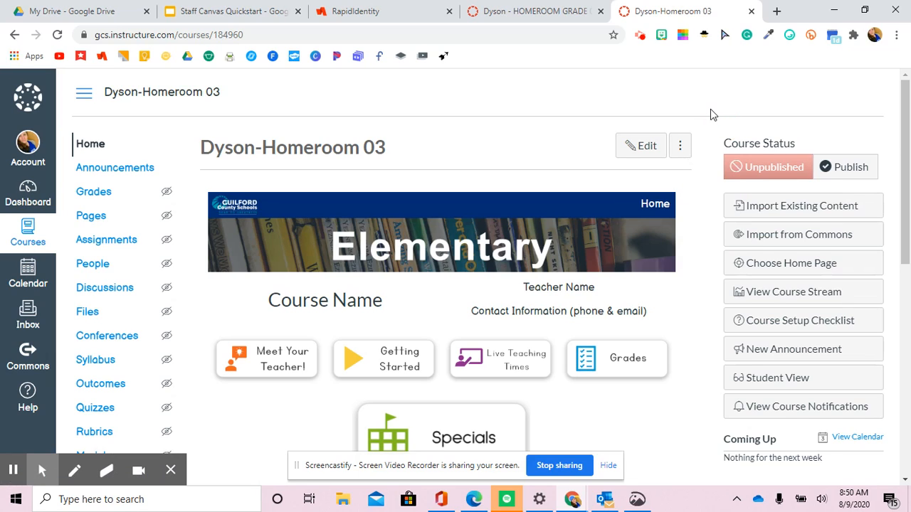
{"action": "scroll", "coordinate": [567, 143], "scroll_direction": "down", "scroll_amount": 2}
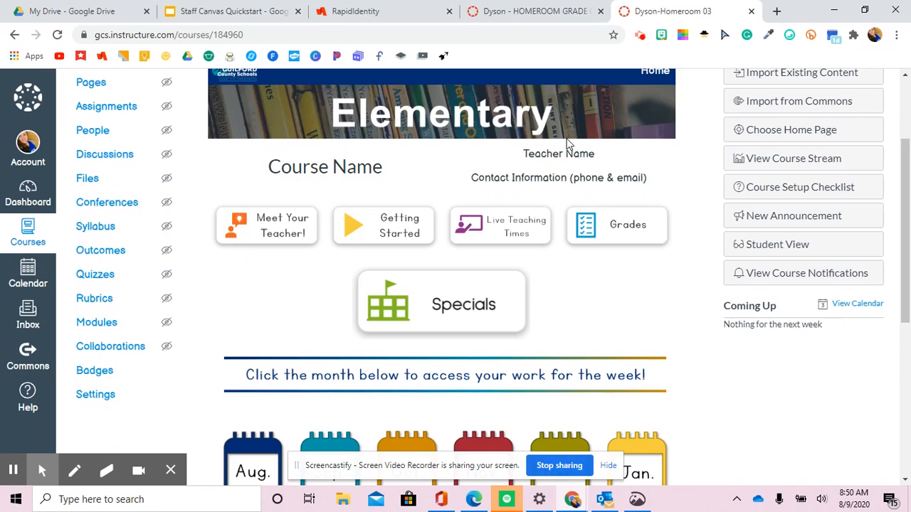
{"action": "scroll", "coordinate": [567, 142], "scroll_direction": "down", "scroll_amount": 5}
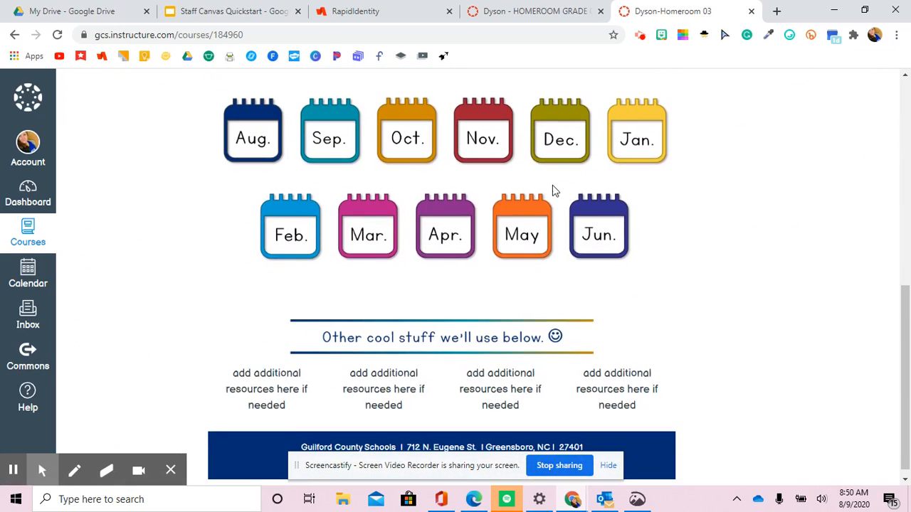
{"action": "scroll", "coordinate": [575, 185], "scroll_direction": "up", "scroll_amount": 2}
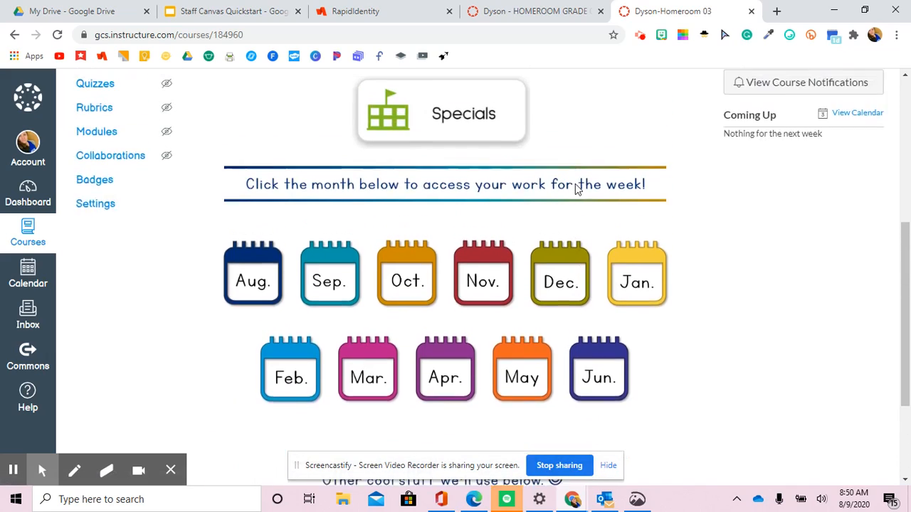
- Review the template-based Homeroom 03 homepage, comparing its banner, placeholder course and teacher details, navigation buttons and month calendars
{"action": "scroll", "coordinate": [575, 183], "scroll_direction": "up", "scroll_amount": 3}
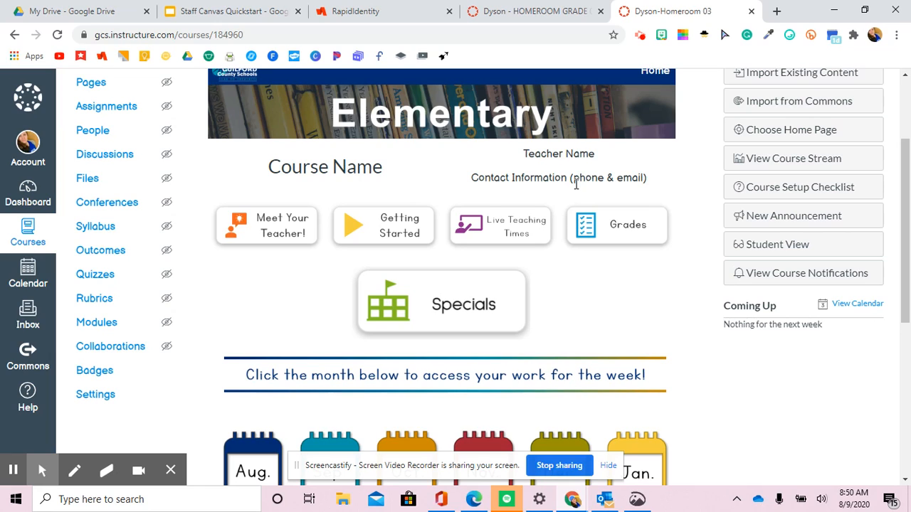
{"action": "scroll", "coordinate": [576, 185], "scroll_direction": "up", "scroll_amount": 2}
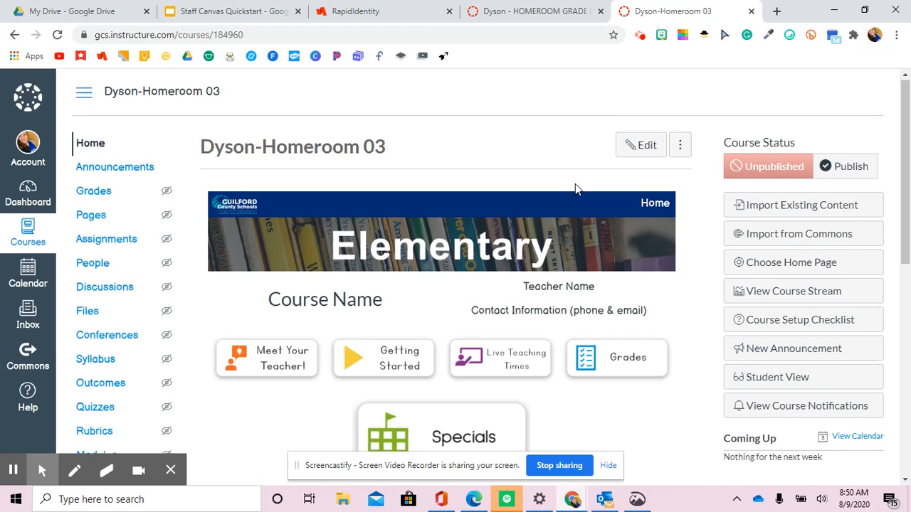
{"action": "scroll", "coordinate": [575, 184], "scroll_direction": "down", "scroll_amount": 3}
{"action": "scroll", "coordinate": [575, 184], "scroll_direction": "up", "scroll_amount": 2}
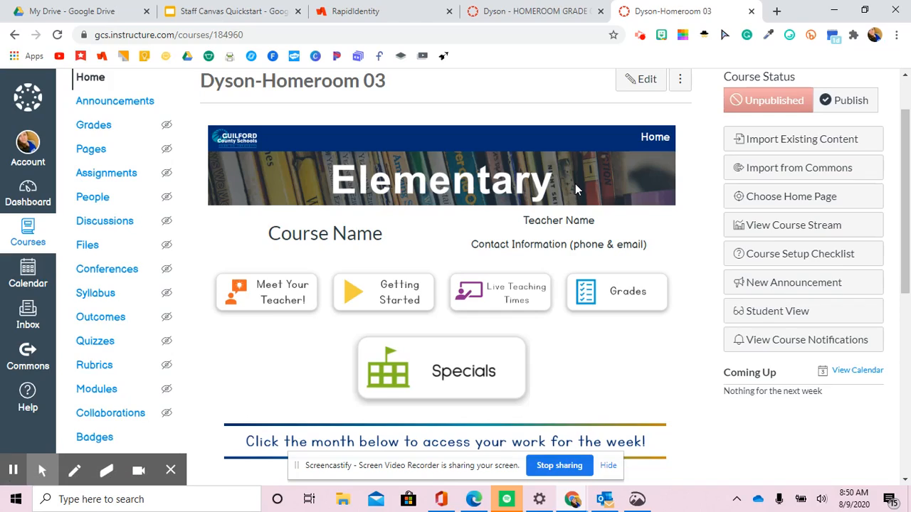
{"action": "scroll", "coordinate": [575, 184], "scroll_direction": "down", "scroll_amount": 3}
{"action": "scroll", "coordinate": [575, 188], "scroll_direction": "down", "scroll_amount": 1}
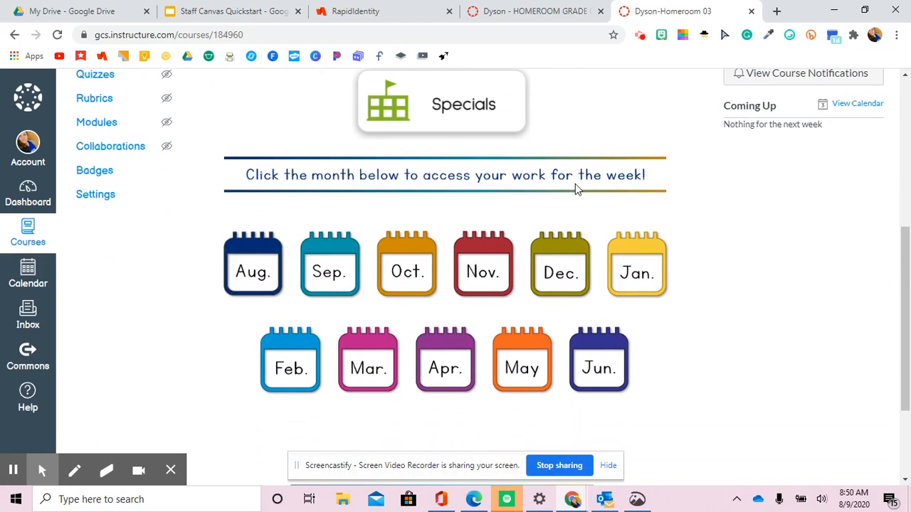
{"action": "scroll", "coordinate": [575, 184], "scroll_direction": "up", "scroll_amount": 5}
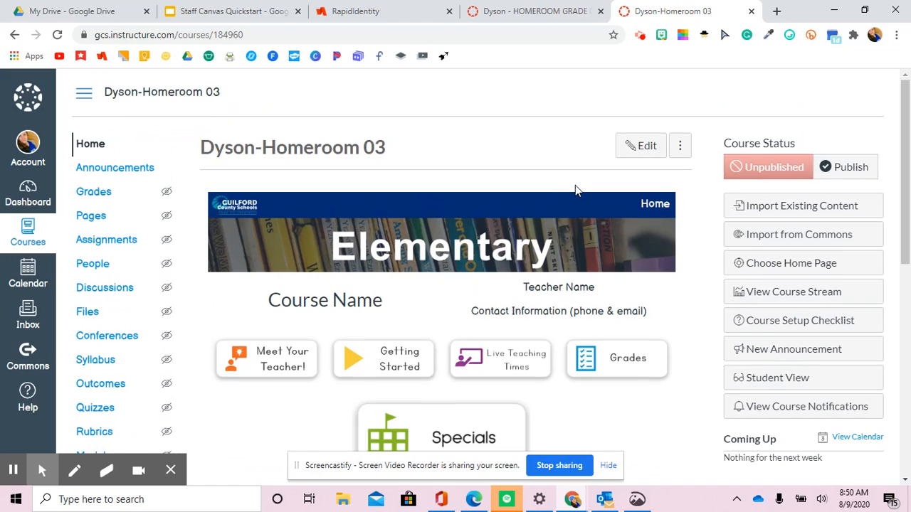
{"action": "scroll", "coordinate": [580, 195], "scroll_direction": "down", "scroll_amount": 4}
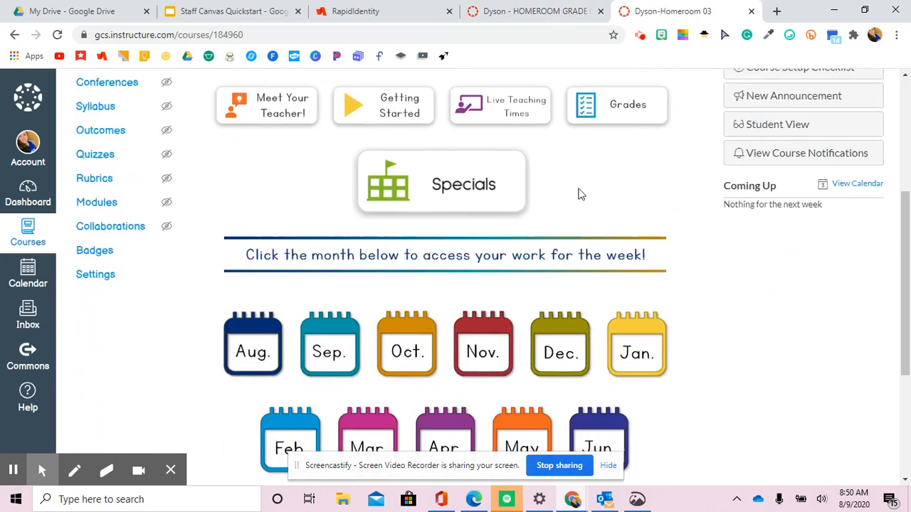
{"action": "scroll", "coordinate": [579, 195], "scroll_direction": "up", "scroll_amount": 4}
- Switch to the customized HOMEROOM GRADE 03 course and examine its homepage banner, teacher contact details, navigation buttons, month calendars and additional resources
{"action": "left_click", "coordinate": [545, 15]}
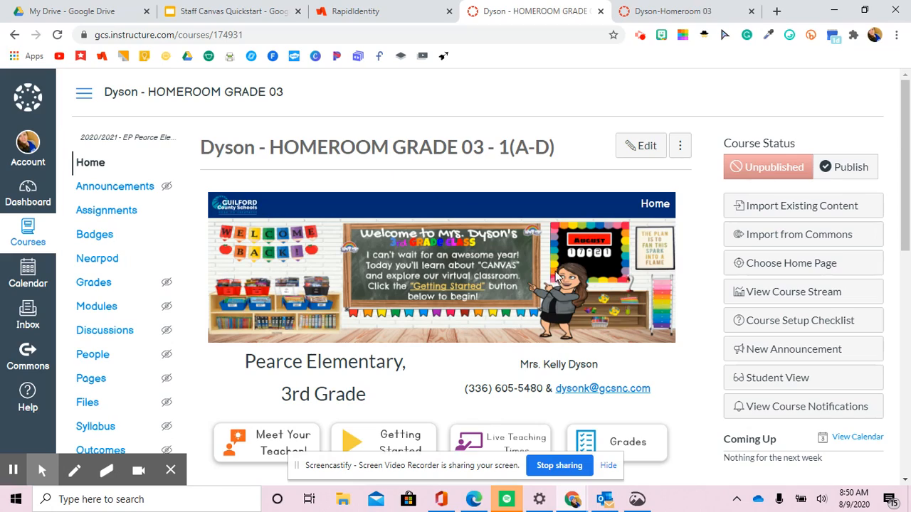
{"action": "scroll", "coordinate": [643, 276], "scroll_direction": "down", "scroll_amount": 8}
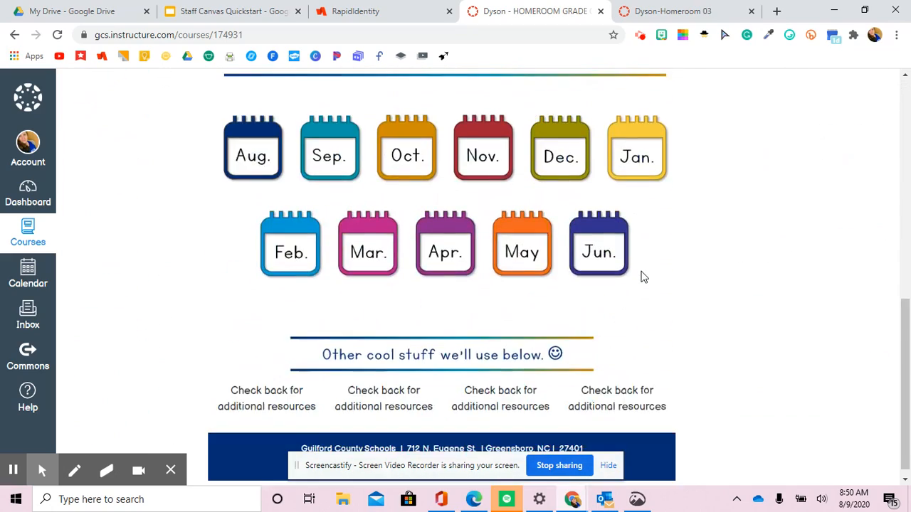
{"action": "scroll", "coordinate": [643, 276], "scroll_direction": "up", "scroll_amount": 6}
{"action": "scroll", "coordinate": [643, 277], "scroll_direction": "down", "scroll_amount": 3}
{"action": "scroll", "coordinate": [644, 273], "scroll_direction": "up", "scroll_amount": 5}
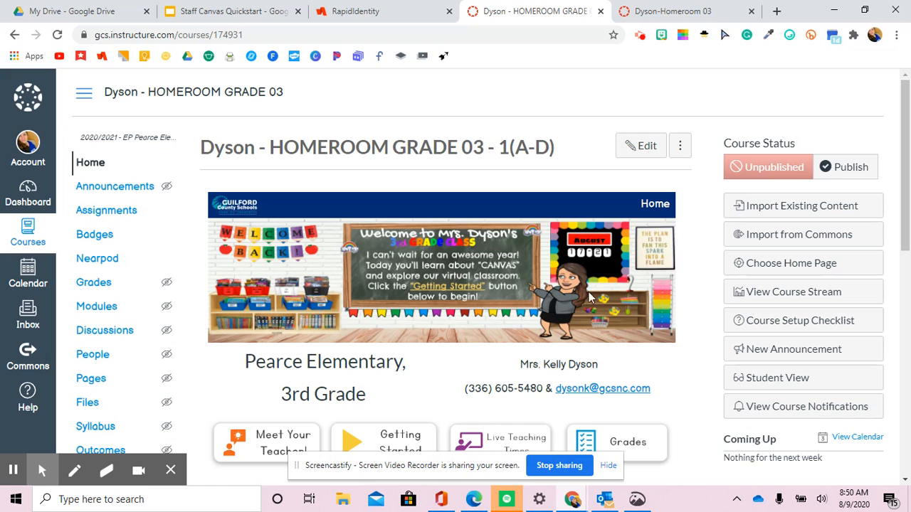
{"action": "scroll", "coordinate": [702, 291], "scroll_direction": "down", "scroll_amount": 3}
{"action": "scroll", "coordinate": [682, 303], "scroll_direction": "up", "scroll_amount": 1}
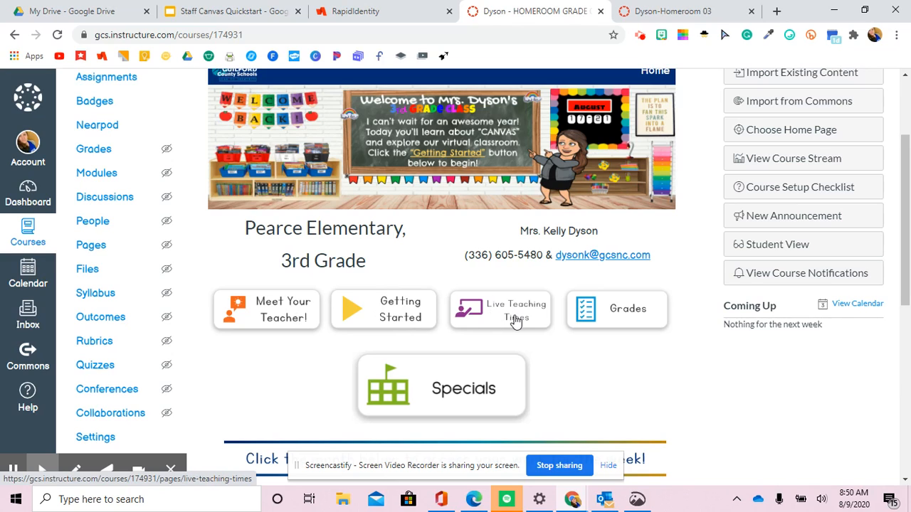
{"action": "scroll", "coordinate": [517, 322], "scroll_direction": "up", "scroll_amount": 2}
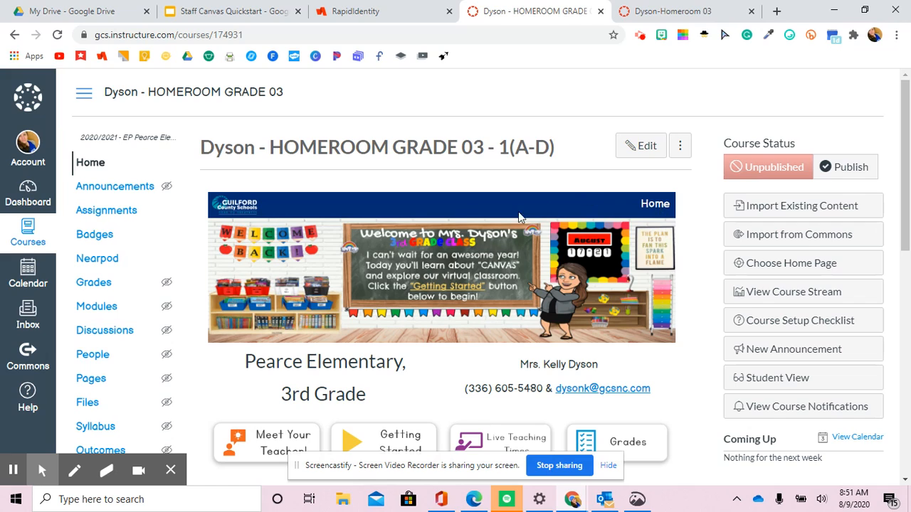
{"action": "scroll", "coordinate": [485, 302], "scroll_direction": "down", "scroll_amount": 3}
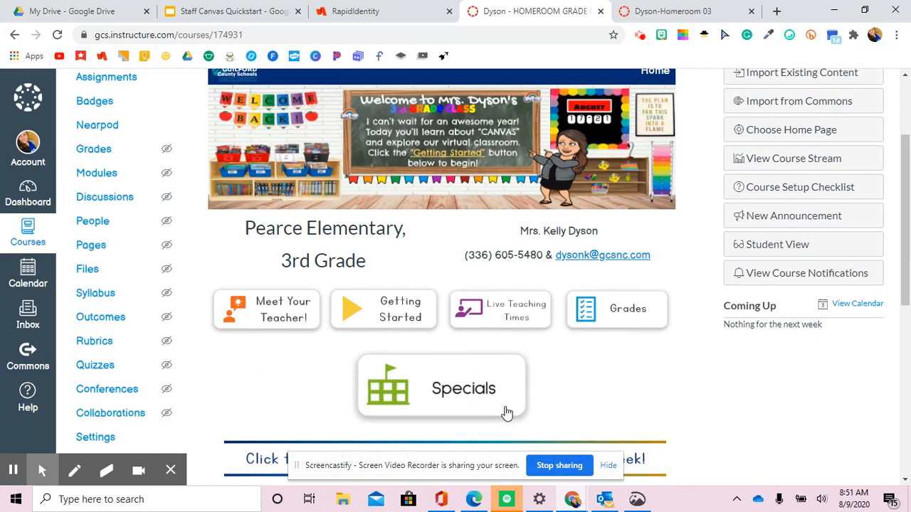
{"action": "scroll", "coordinate": [510, 410], "scroll_direction": "down", "scroll_amount": 2}
{"action": "scroll", "coordinate": [508, 384], "scroll_direction": "up", "scroll_amount": 5}
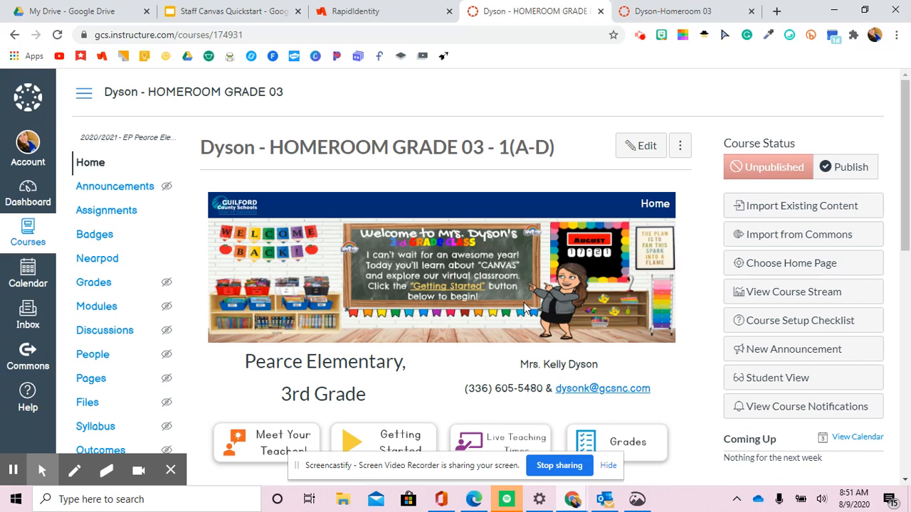
{"action": "scroll", "coordinate": [358, 209], "scroll_direction": "down", "scroll_amount": 3}
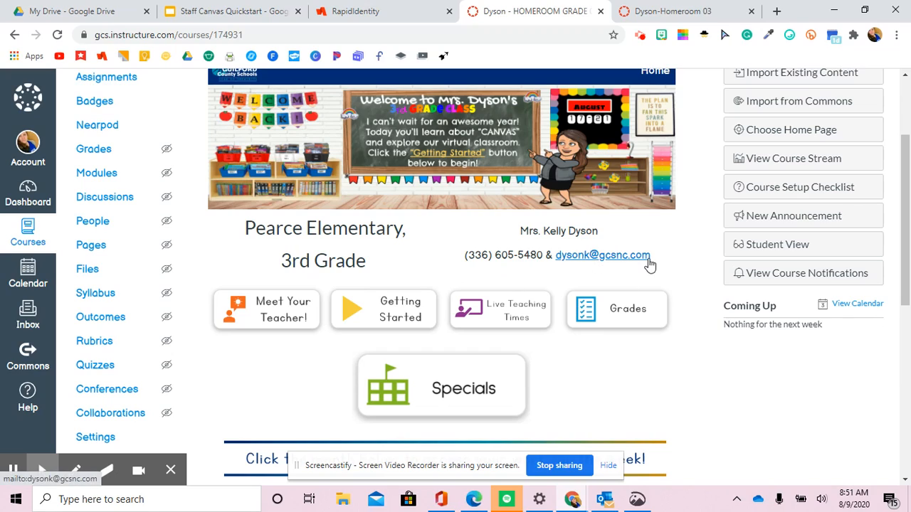
- Open the Meet the Teacher page in both the HOMEROOM GRADE 03 and the template-based Homeroom 03 courses
{"action": "left_click", "coordinate": [266, 321]}
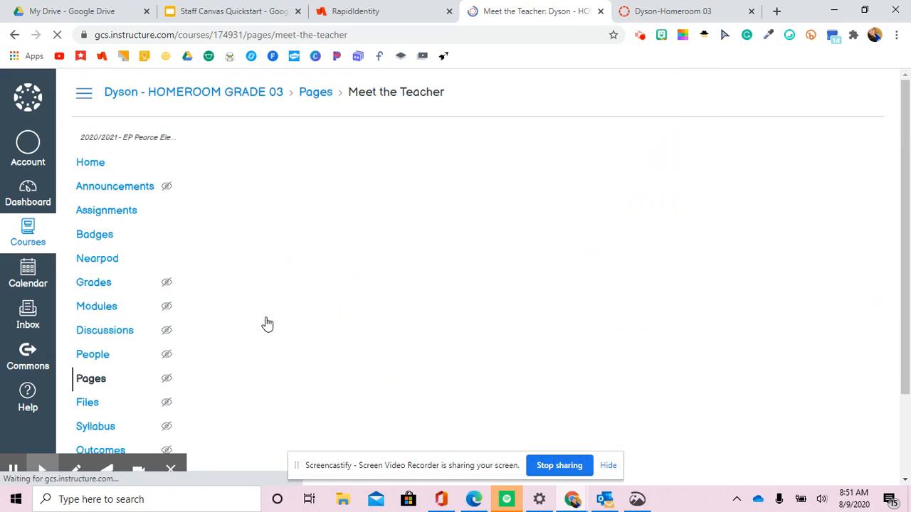
{"action": "left_click", "coordinate": [669, 12]}
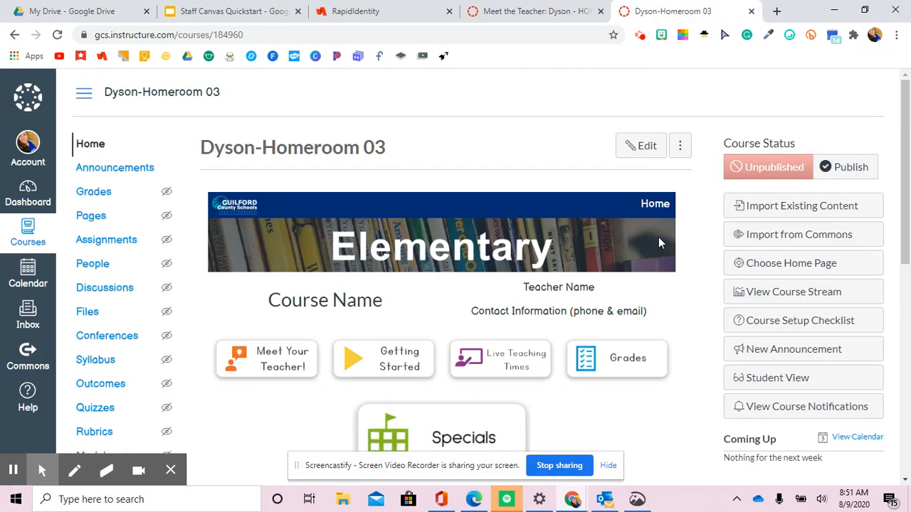
{"action": "left_click", "coordinate": [284, 364]}
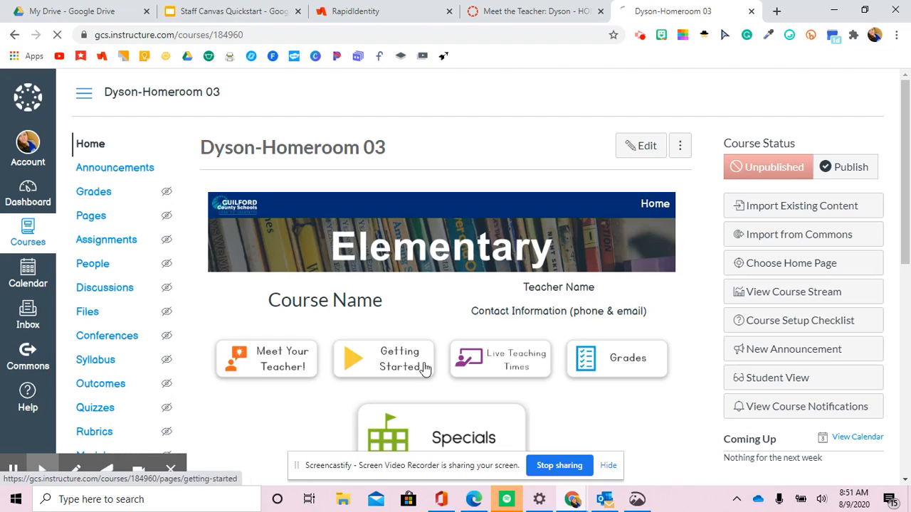
{"action": "scroll", "coordinate": [467, 372], "scroll_direction": "down", "scroll_amount": 2}
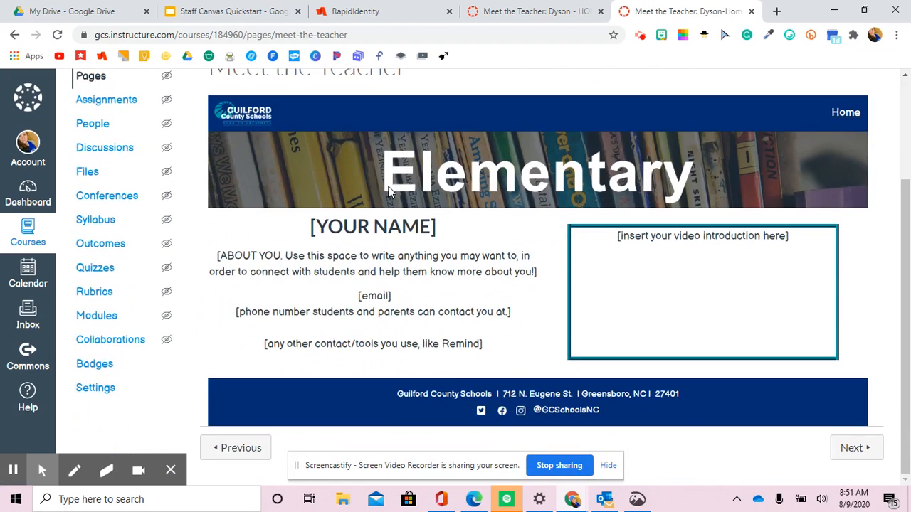
- View the customized course's Meet the Teacher page and advance its embedded slideshow to the Insert Video Welcome slide
{"action": "left_click", "coordinate": [535, 11]}
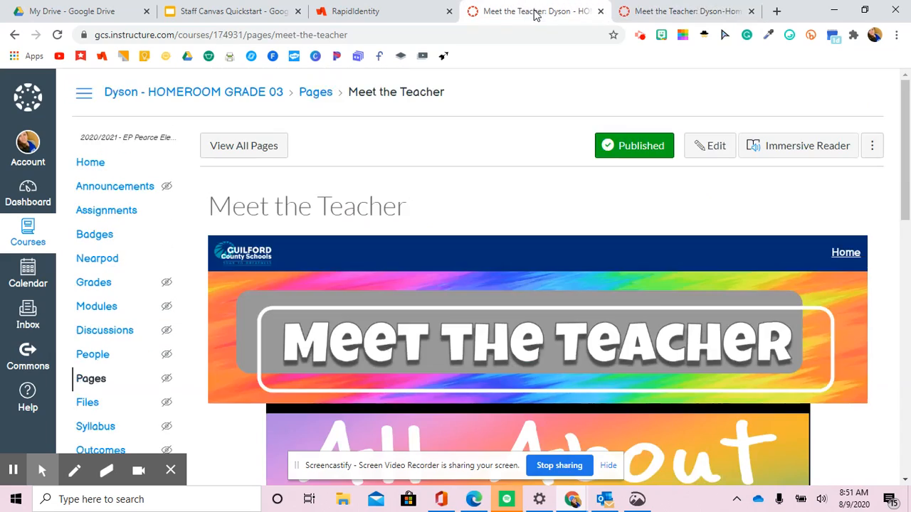
{"action": "scroll", "coordinate": [526, 285], "scroll_direction": "down", "scroll_amount": 2}
{"action": "scroll", "coordinate": [526, 284], "scroll_direction": "down", "scroll_amount": 2}
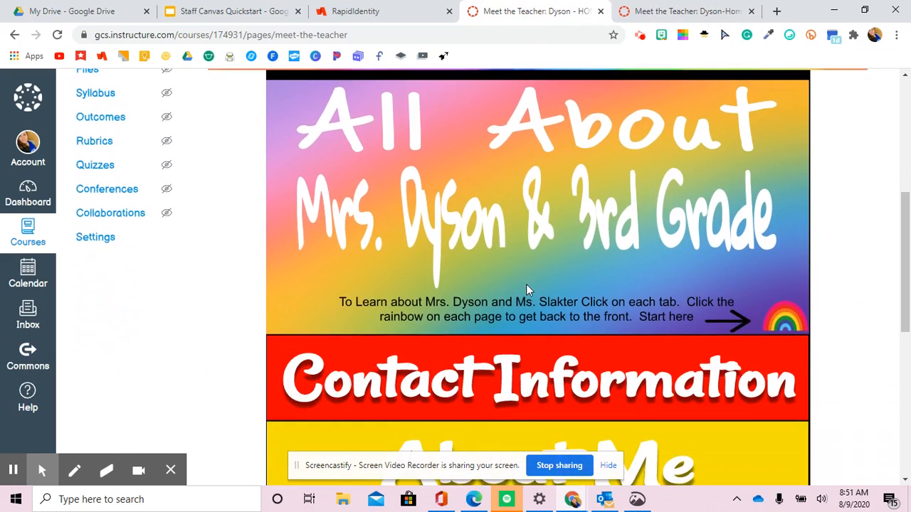
{"action": "scroll", "coordinate": [526, 284], "scroll_direction": "down", "scroll_amount": 1}
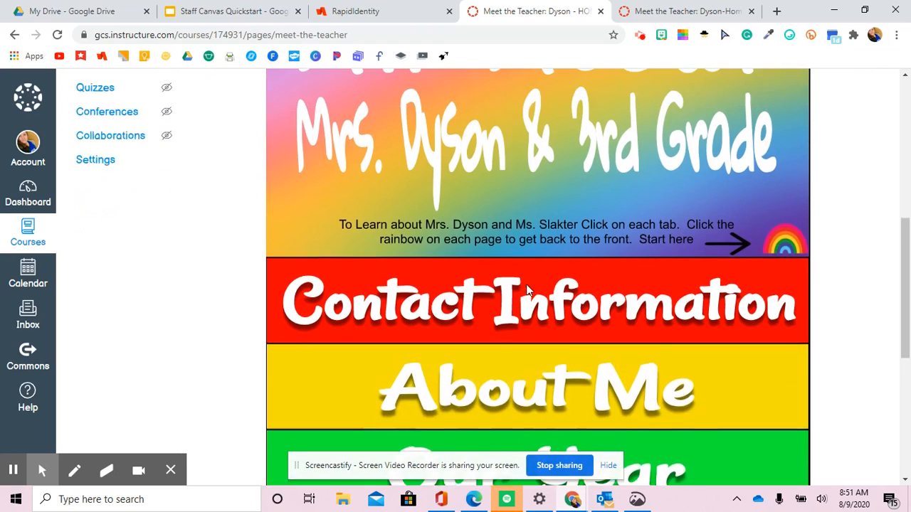
{"action": "scroll", "coordinate": [676, 280], "scroll_direction": "up", "scroll_amount": 1}
{"action": "left_click", "coordinate": [598, 278]}
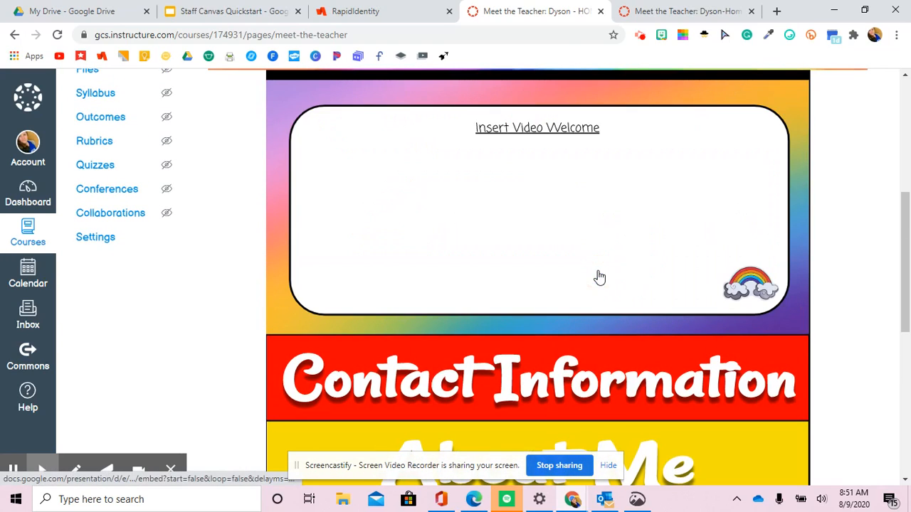
- Browse the section tabs of the embedded Meet the Teacher slideshow, starting with Contact Information
{"action": "scroll", "coordinate": [733, 329], "scroll_direction": "down", "scroll_amount": 2}
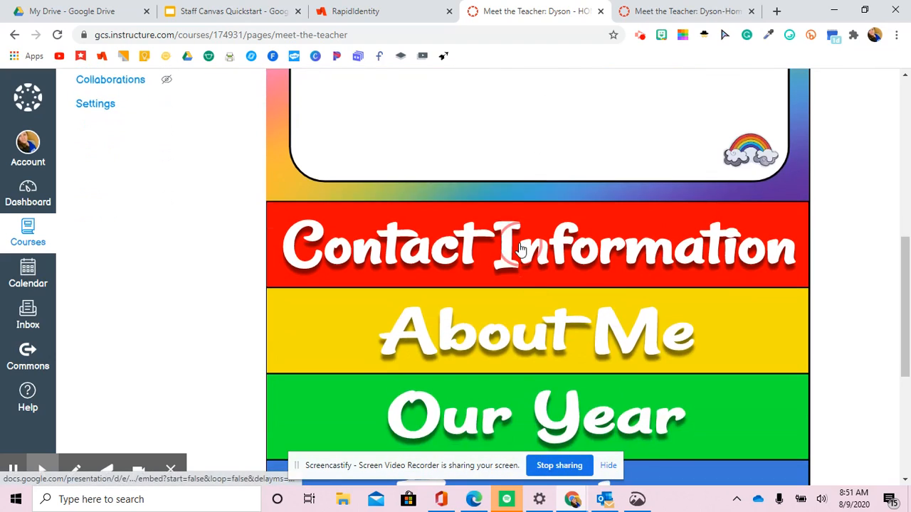
{"action": "left_click", "coordinate": [516, 252]}
{"action": "scroll", "coordinate": [536, 302], "scroll_direction": "up", "scroll_amount": 1}
{"action": "left_click", "coordinate": [536, 302]}
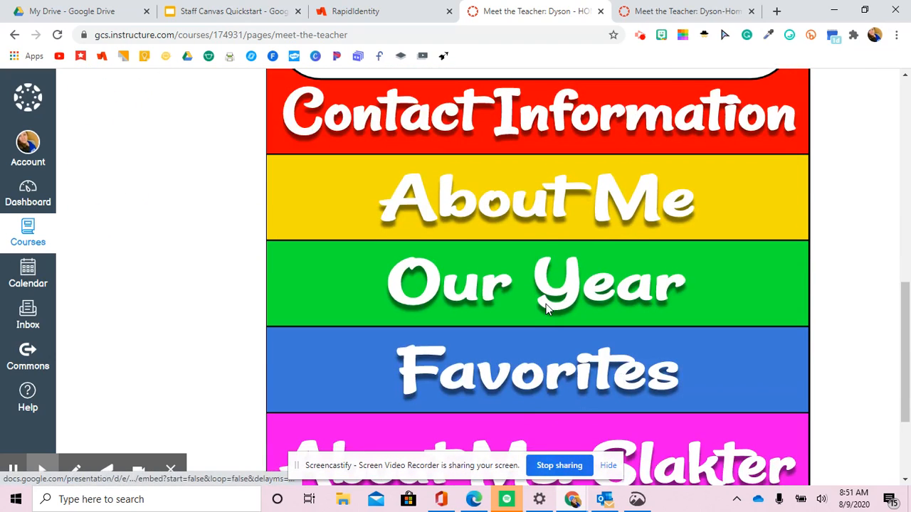
{"action": "left_click", "coordinate": [539, 233]}
{"action": "scroll", "coordinate": [541, 250], "scroll_direction": "up", "scroll_amount": 3}
{"action": "scroll", "coordinate": [543, 249], "scroll_direction": "down", "scroll_amount": 5}
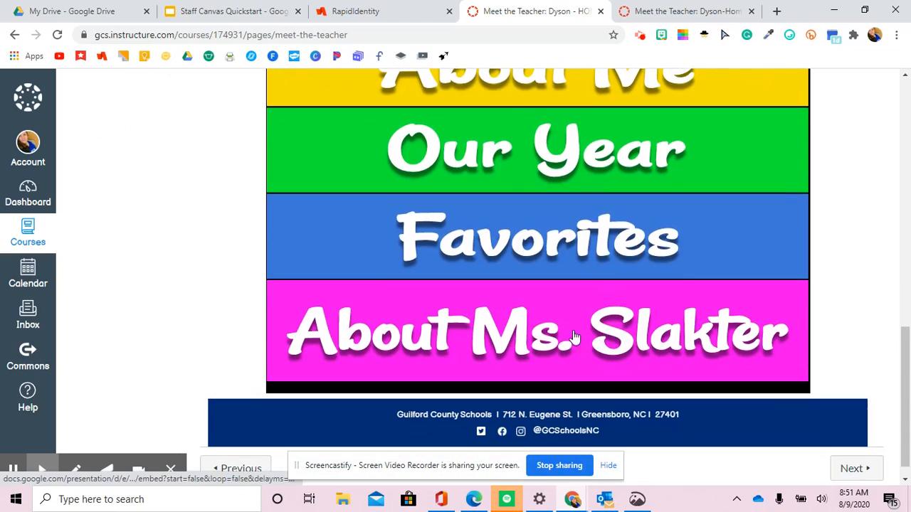
- View the second teacher's profile slide, then follow its rainbow link back to the slideshow's cover
{"action": "left_click", "coordinate": [563, 309]}
{"action": "scroll", "coordinate": [587, 304], "scroll_direction": "up", "scroll_amount": 3}
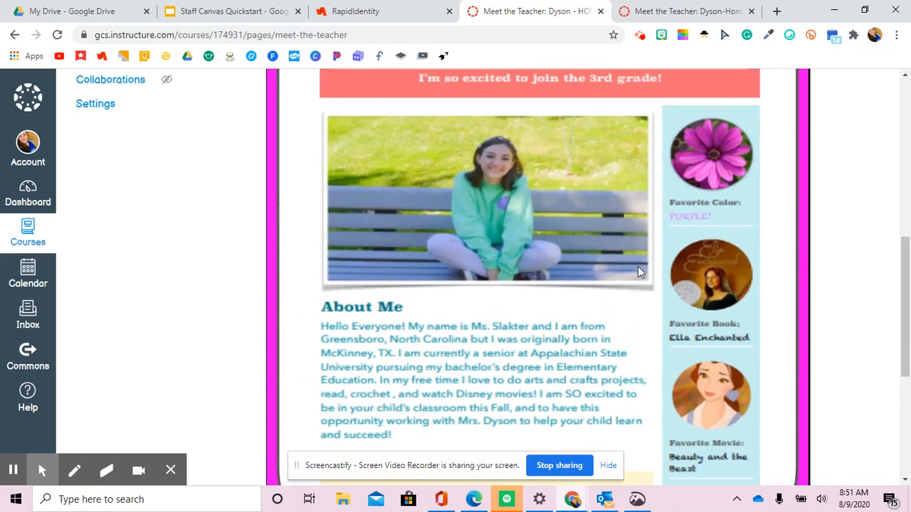
{"action": "scroll", "coordinate": [638, 270], "scroll_direction": "down", "scroll_amount": 3}
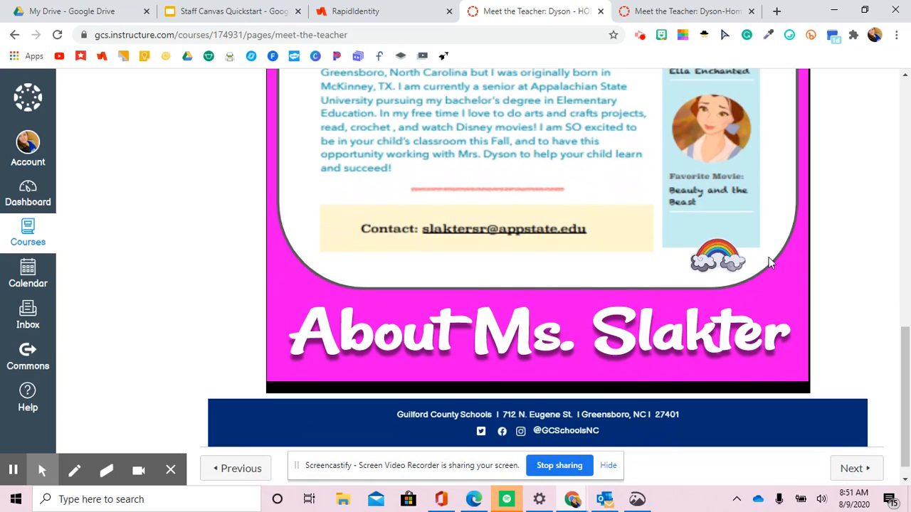
{"action": "left_click", "coordinate": [719, 260]}
{"action": "scroll", "coordinate": [849, 320], "scroll_direction": "up", "scroll_amount": 4}
{"action": "scroll", "coordinate": [840, 297], "scroll_direction": "up", "scroll_amount": 2}
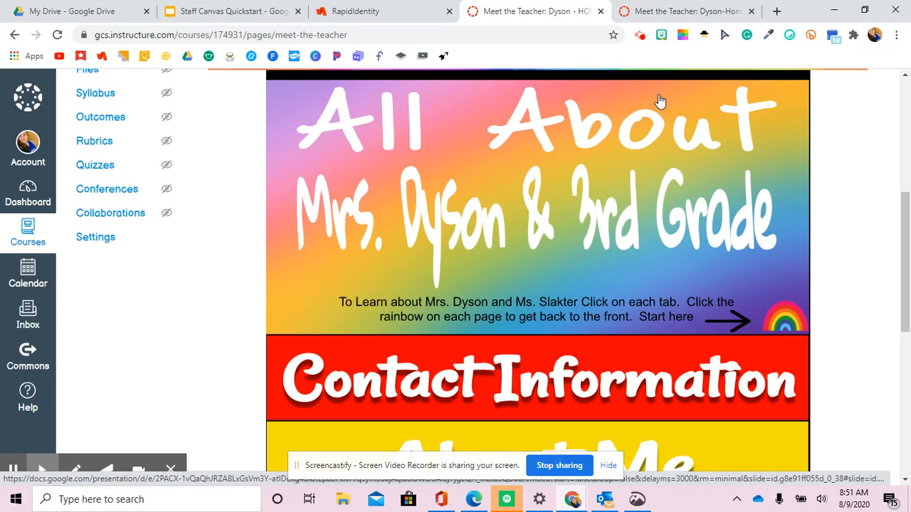
- Compare the template's placeholder Meet the Teacher page with the customized course's version
{"action": "left_click", "coordinate": [680, 18]}
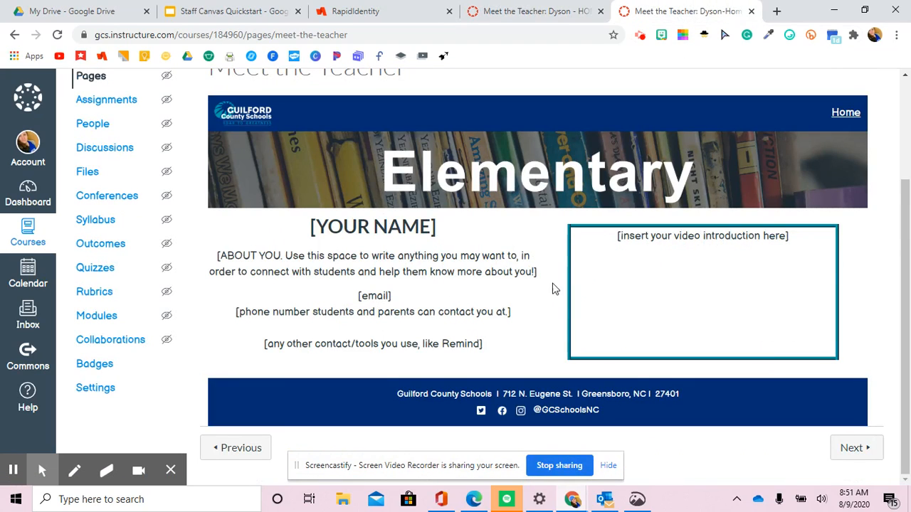
{"action": "left_click", "coordinate": [557, 12]}
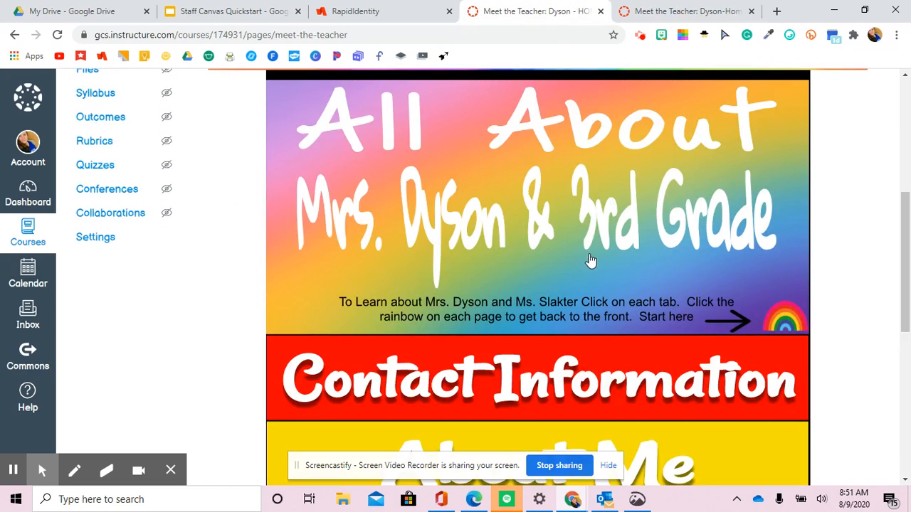
{"action": "scroll", "coordinate": [594, 259], "scroll_direction": "up", "scroll_amount": 5}
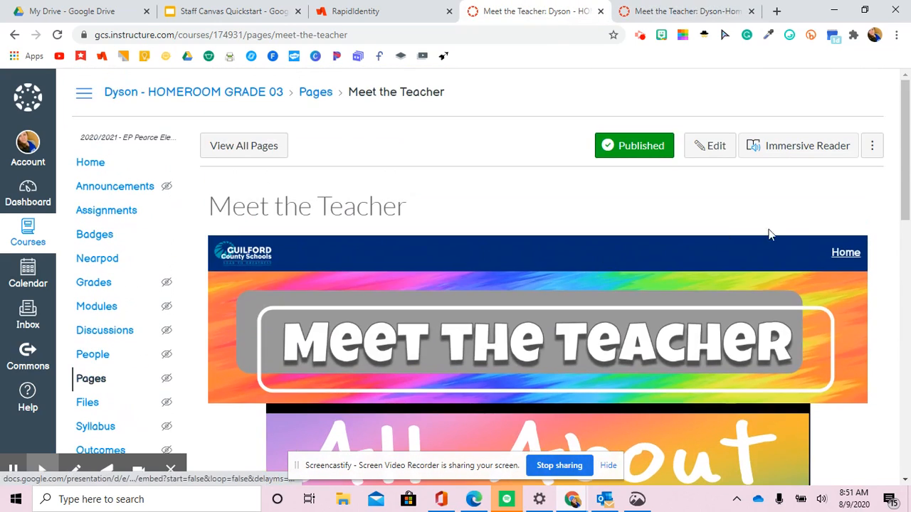
- Return to the HOMEROOM GRADE 03 homepage and review its Getting Started page, including the introduction, student expectations, important dates and login information
{"action": "left_click", "coordinate": [844, 253]}
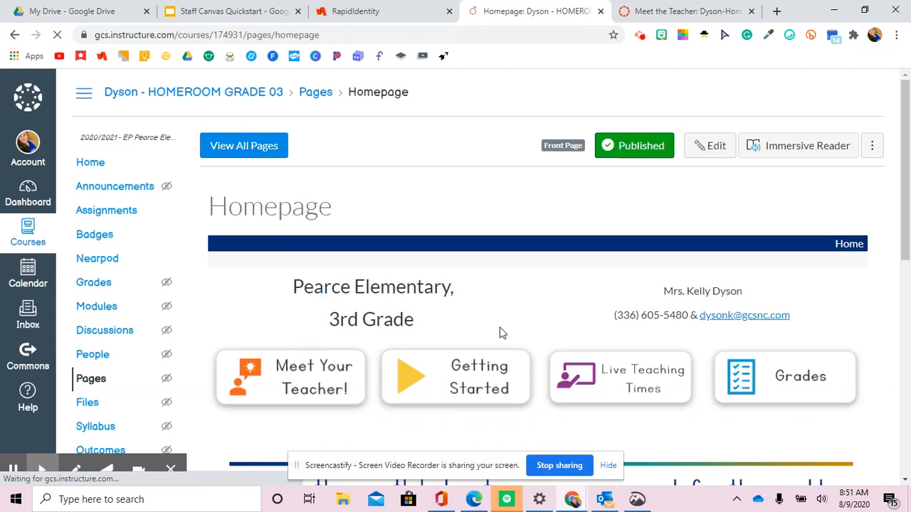
{"action": "scroll", "coordinate": [470, 360], "scroll_direction": "down", "scroll_amount": 3}
{"action": "left_click", "coordinate": [472, 358]}
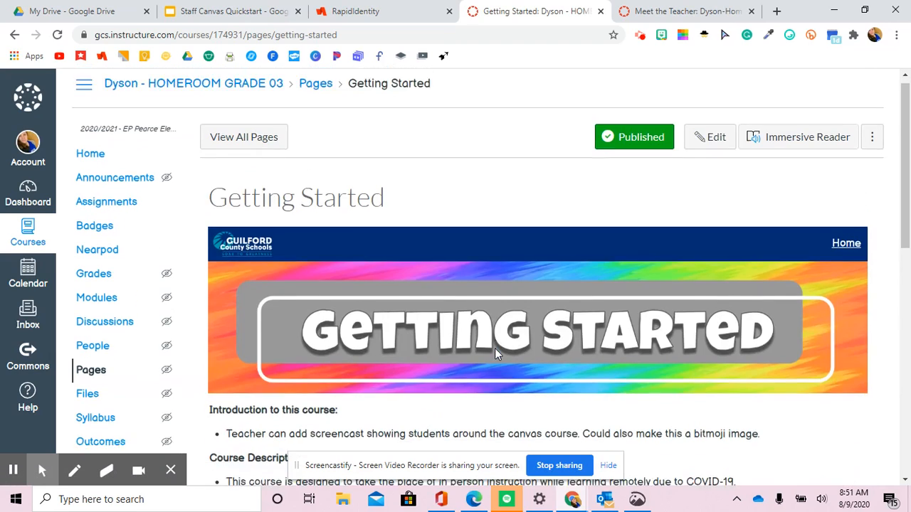
{"action": "scroll", "coordinate": [494, 348], "scroll_direction": "down", "scroll_amount": 3}
{"action": "scroll", "coordinate": [426, 315], "scroll_direction": "down", "scroll_amount": 2}
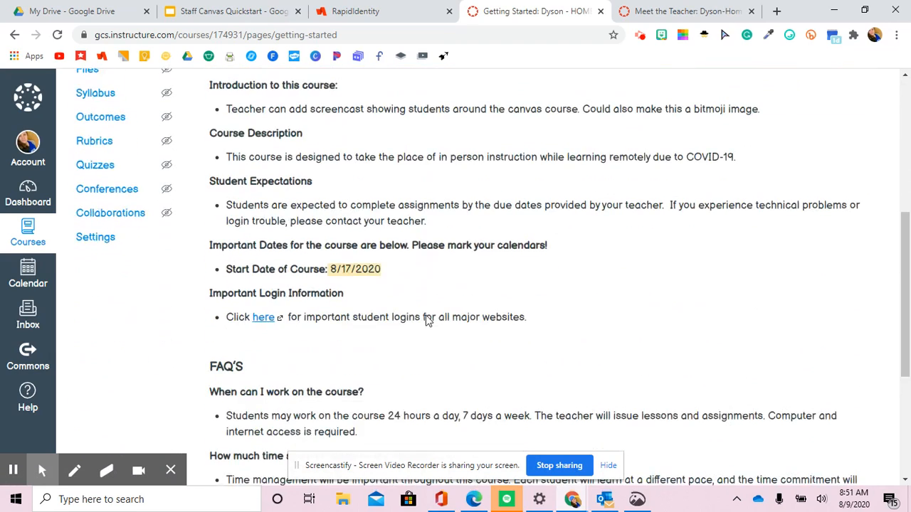
{"action": "scroll", "coordinate": [562, 353], "scroll_direction": "up", "scroll_amount": 2}
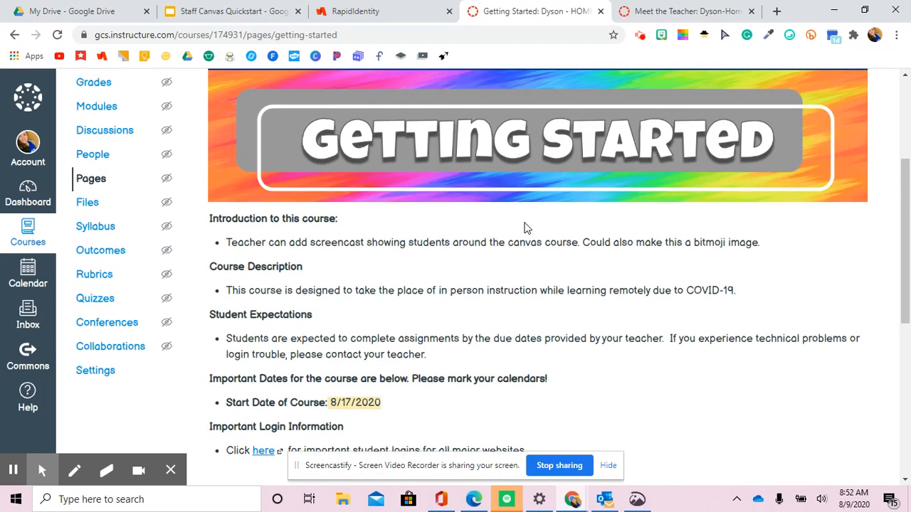
- Open the student logins link on the Getting Started page and browse the Student Portal's links from Microsoft tools to collaboration tools
{"action": "scroll", "coordinate": [525, 228], "scroll_direction": "down", "scroll_amount": 4}
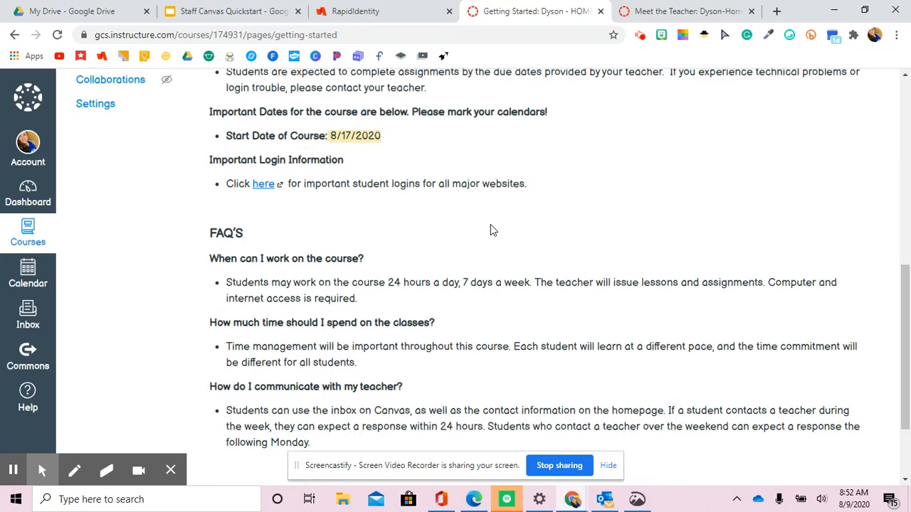
{"action": "left_click", "coordinate": [262, 186]}
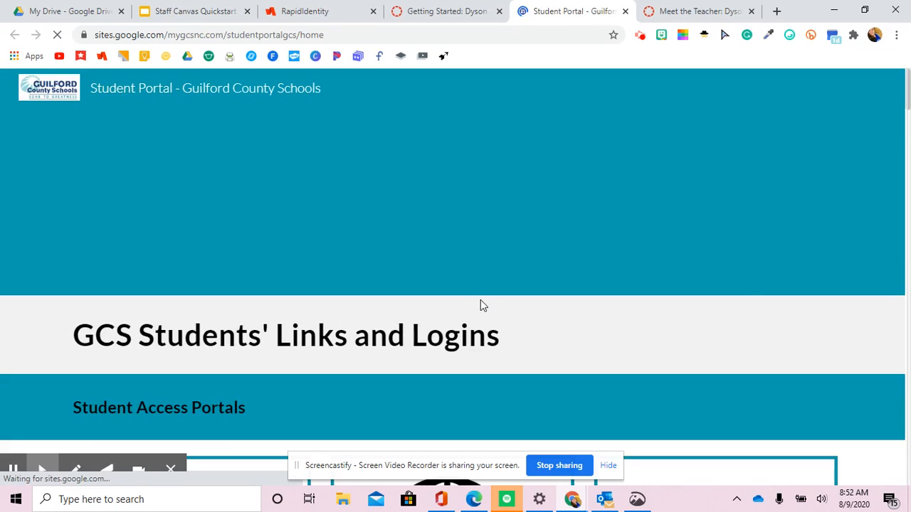
{"action": "scroll", "coordinate": [480, 300], "scroll_direction": "down", "scroll_amount": 10}
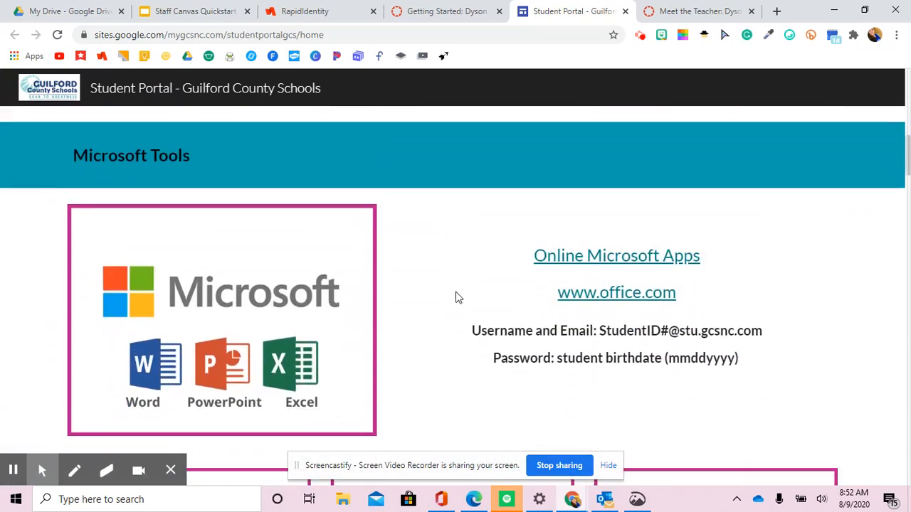
{"action": "scroll", "coordinate": [458, 298], "scroll_direction": "down", "scroll_amount": 12}
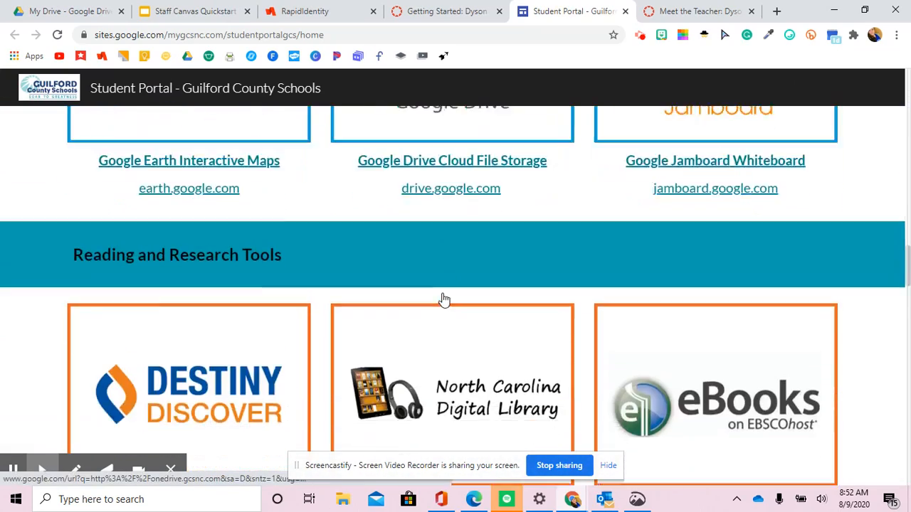
{"action": "scroll", "coordinate": [444, 299], "scroll_direction": "down", "scroll_amount": 10}
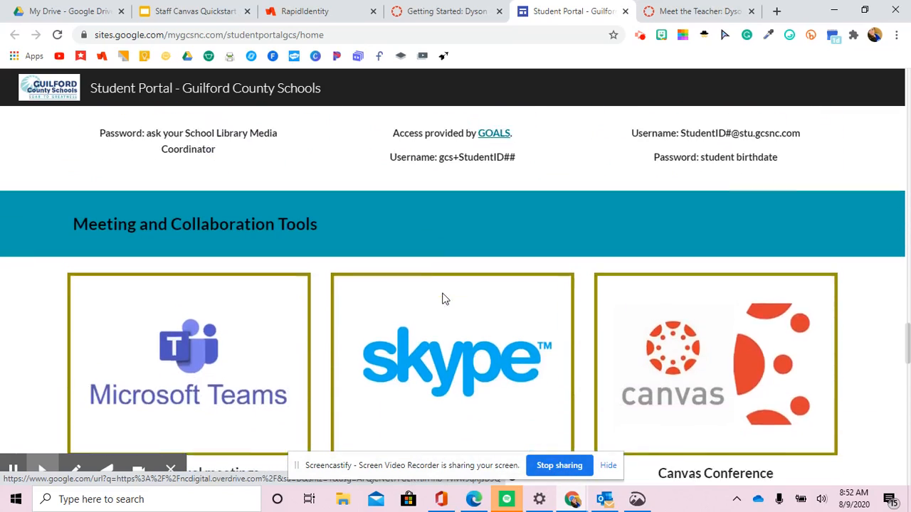
{"action": "scroll", "coordinate": [442, 299], "scroll_direction": "down", "scroll_amount": 10}
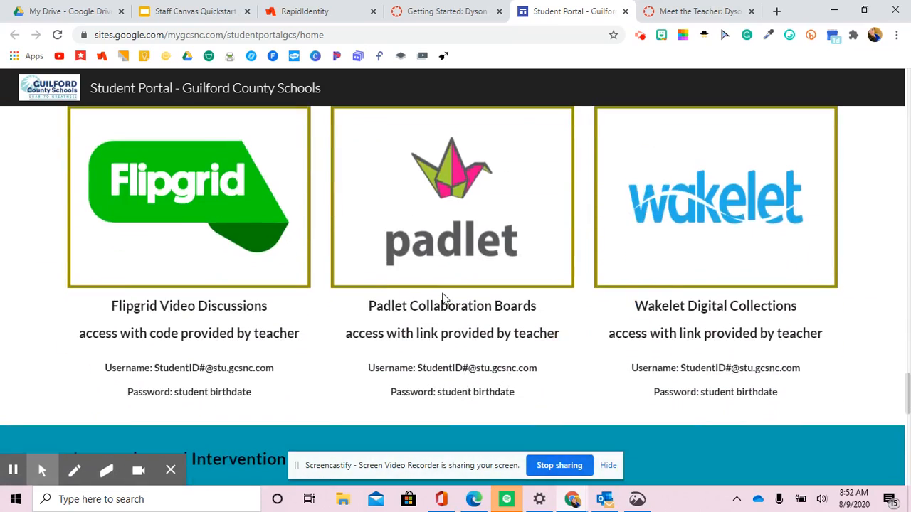
{"action": "scroll", "coordinate": [442, 299], "scroll_direction": "down", "scroll_amount": 2}
- Look back through the Student Portal up to its heading, dismissing the Facebook notification, and close the portal
{"action": "scroll", "coordinate": [442, 299], "scroll_direction": "up", "scroll_amount": 5}
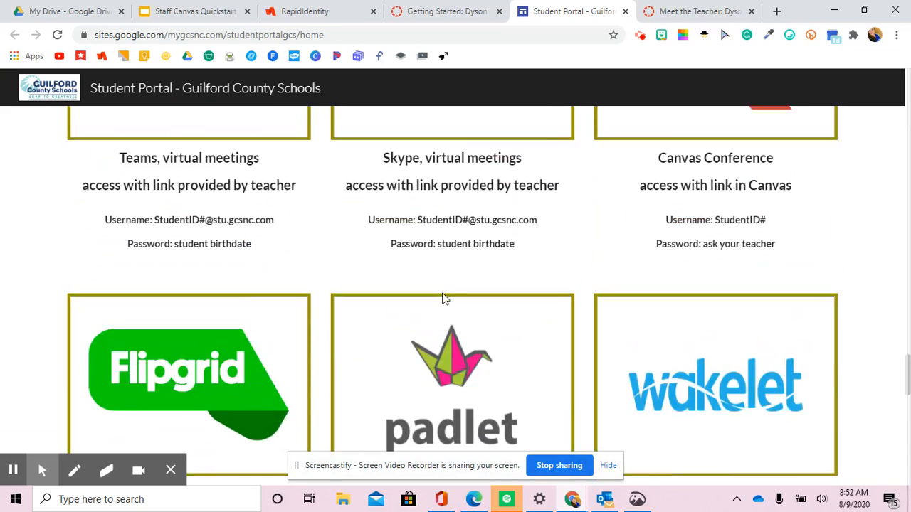
{"action": "scroll", "coordinate": [442, 299], "scroll_direction": "up", "scroll_amount": 10}
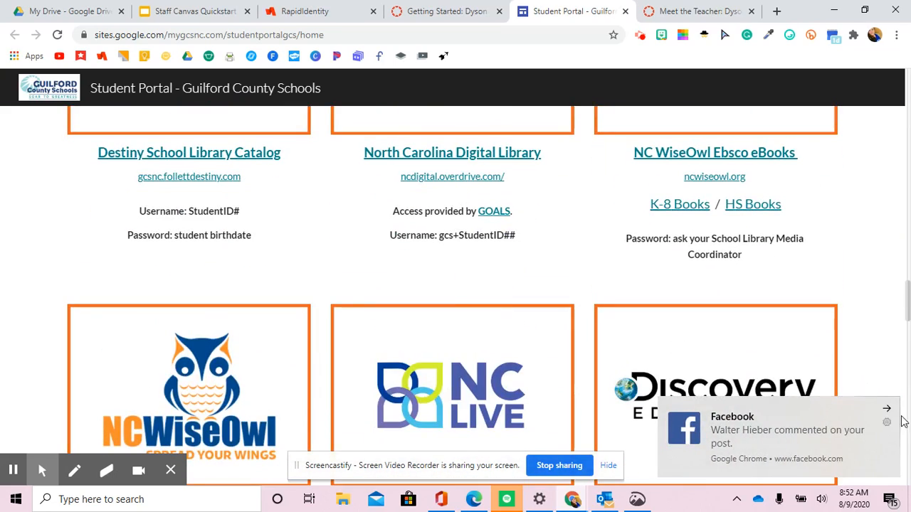
{"action": "left_click", "coordinate": [887, 409]}
{"action": "scroll", "coordinate": [643, 333], "scroll_direction": "up", "scroll_amount": 2}
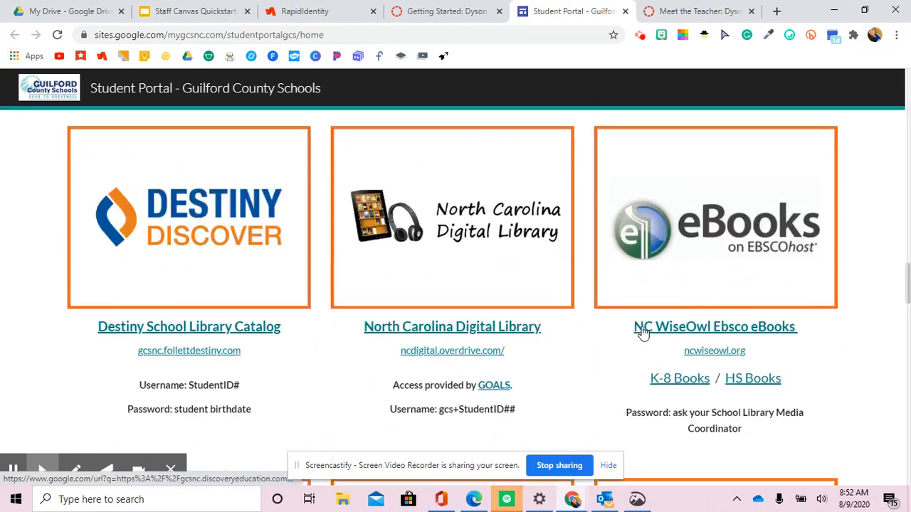
{"action": "scroll", "coordinate": [642, 332], "scroll_direction": "up", "scroll_amount": 10}
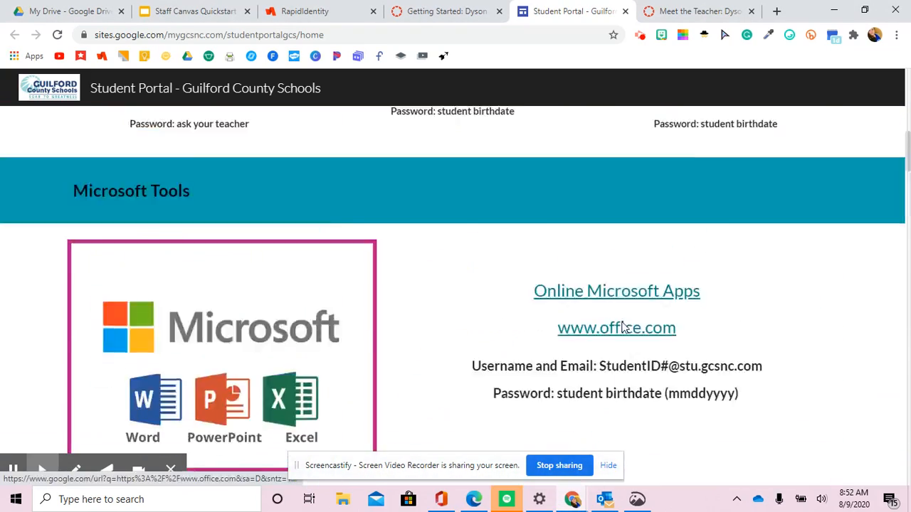
{"action": "scroll", "coordinate": [447, 204], "scroll_direction": "up", "scroll_amount": 10}
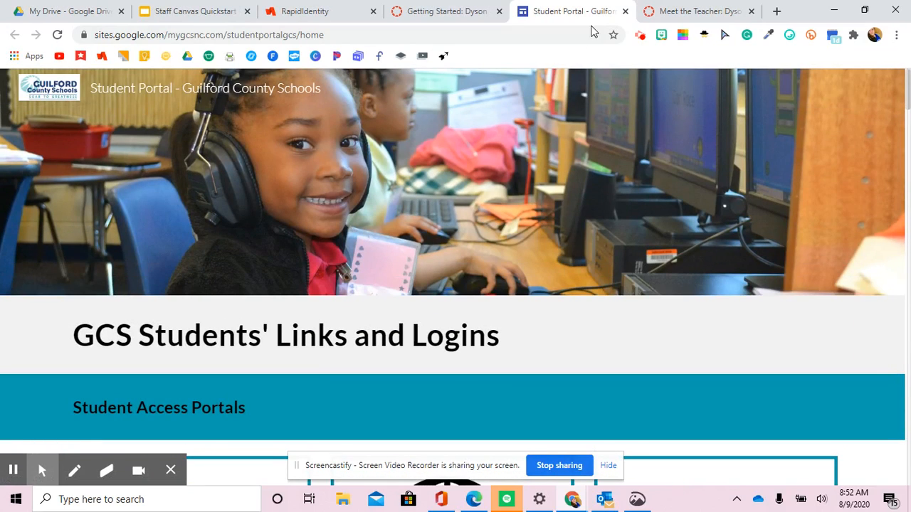
{"action": "left_click", "coordinate": [625, 12]}
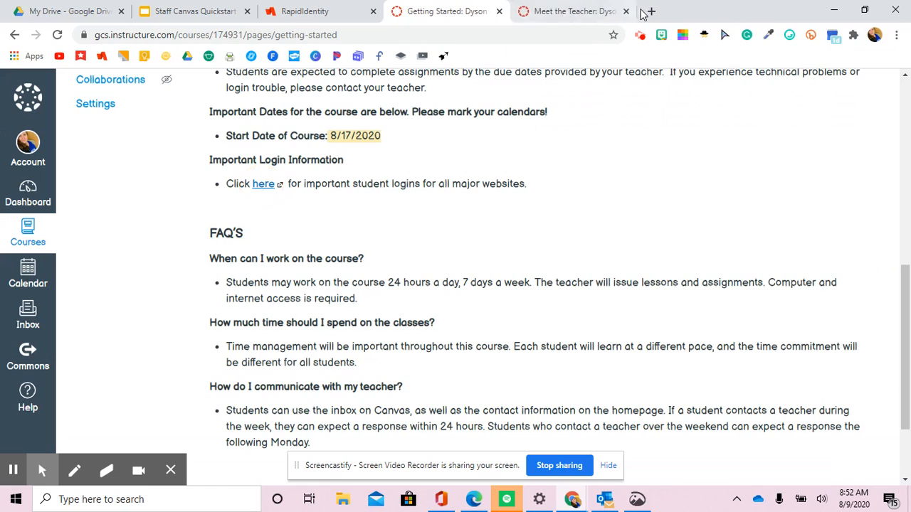
- Glance at the template's Meet the Teacher page, then reread the customized course's Getting Started page from the login information up to its banner
{"action": "left_click", "coordinate": [574, 13]}
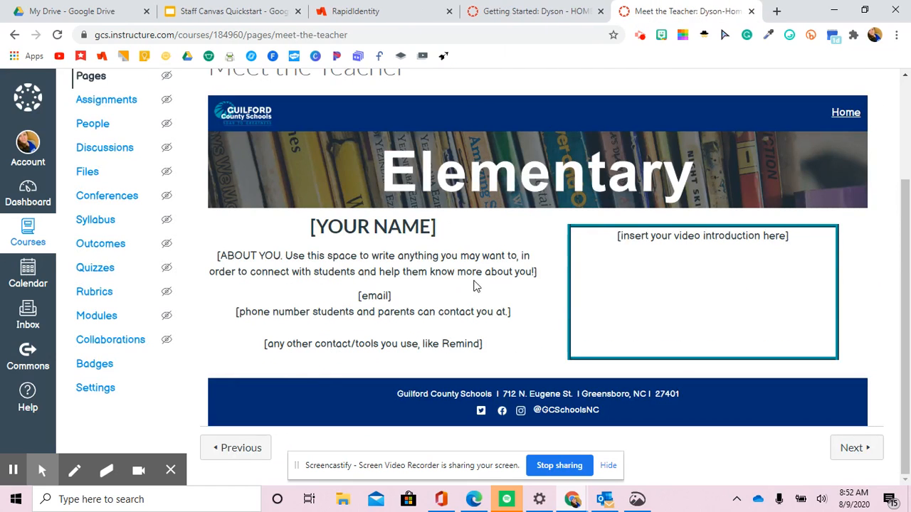
{"action": "left_click", "coordinate": [497, 11]}
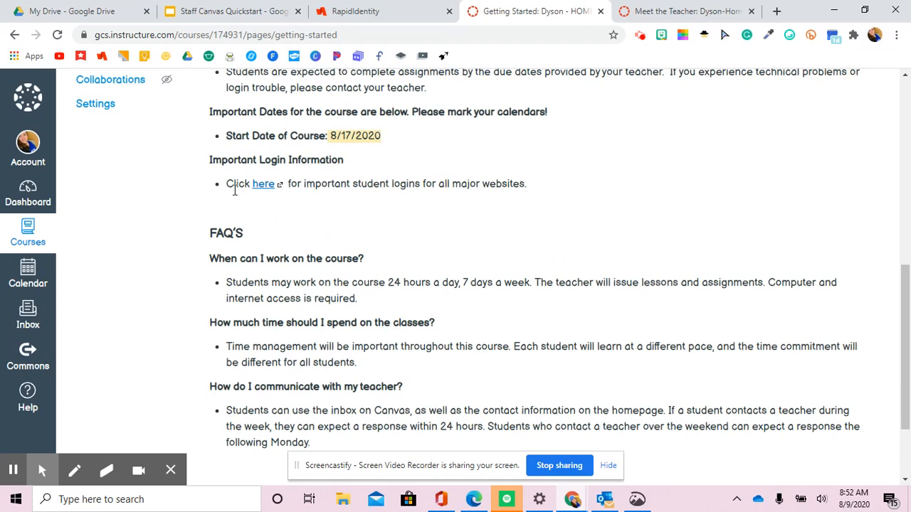
{"action": "scroll", "coordinate": [362, 232], "scroll_direction": "down", "scroll_amount": 1}
{"action": "scroll", "coordinate": [362, 235], "scroll_direction": "up", "scroll_amount": 2}
{"action": "scroll", "coordinate": [361, 235], "scroll_direction": "up", "scroll_amount": 2}
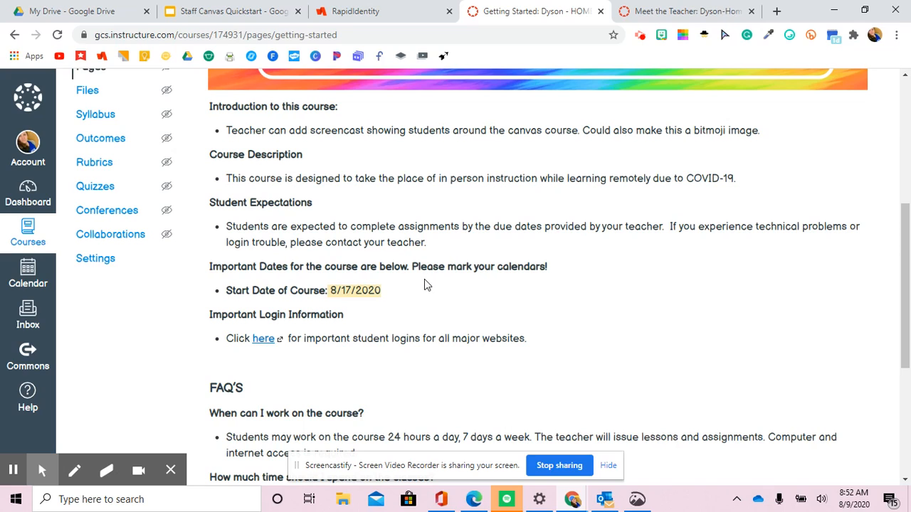
{"action": "scroll", "coordinate": [427, 279], "scroll_direction": "up", "scroll_amount": 2}
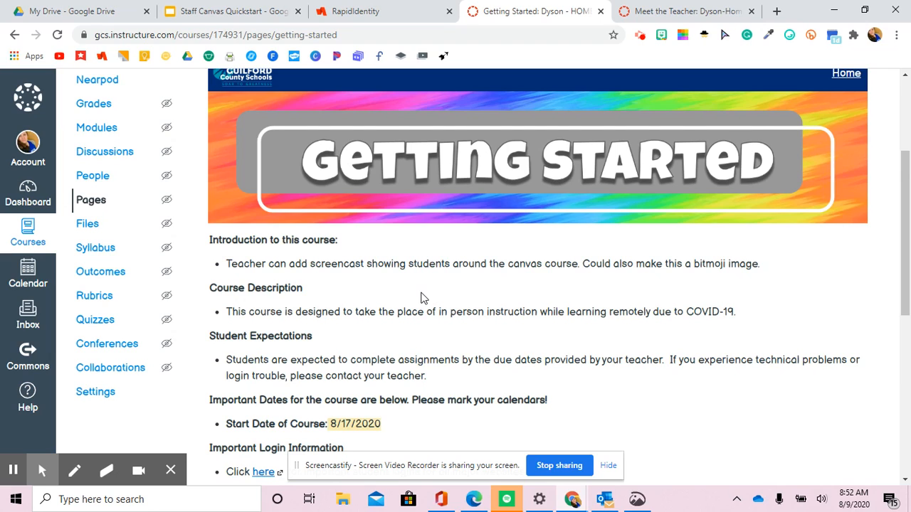
{"action": "scroll", "coordinate": [422, 297], "scroll_direction": "down", "scroll_amount": 1}
{"action": "scroll", "coordinate": [418, 298], "scroll_direction": "up", "scroll_amount": 3}
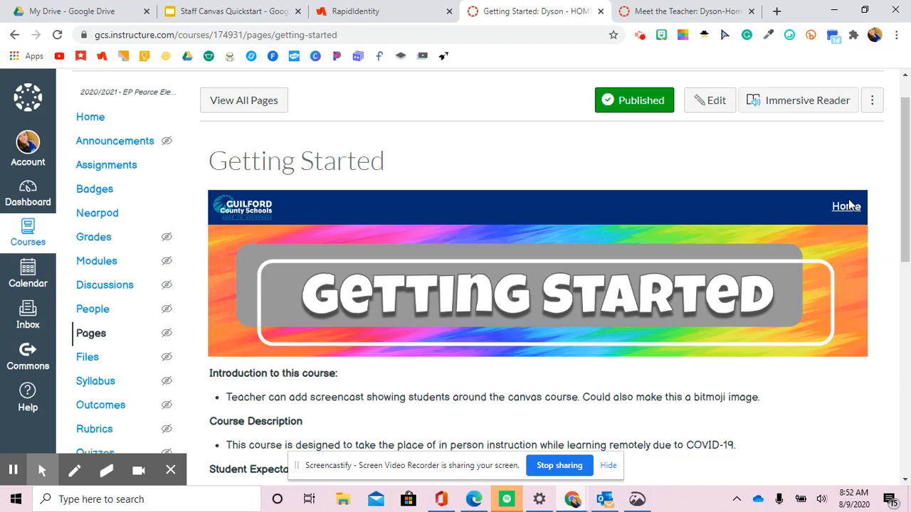
- Return to the course homepage and open the Live Teaching Times page to review its live class times and office hours sections
{"action": "left_click", "coordinate": [846, 206]}
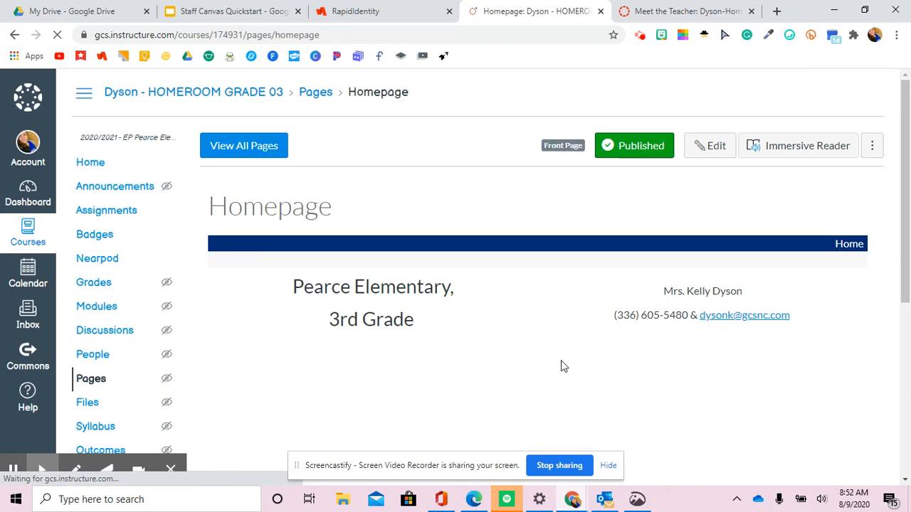
{"action": "scroll", "coordinate": [555, 346], "scroll_direction": "down", "scroll_amount": 4}
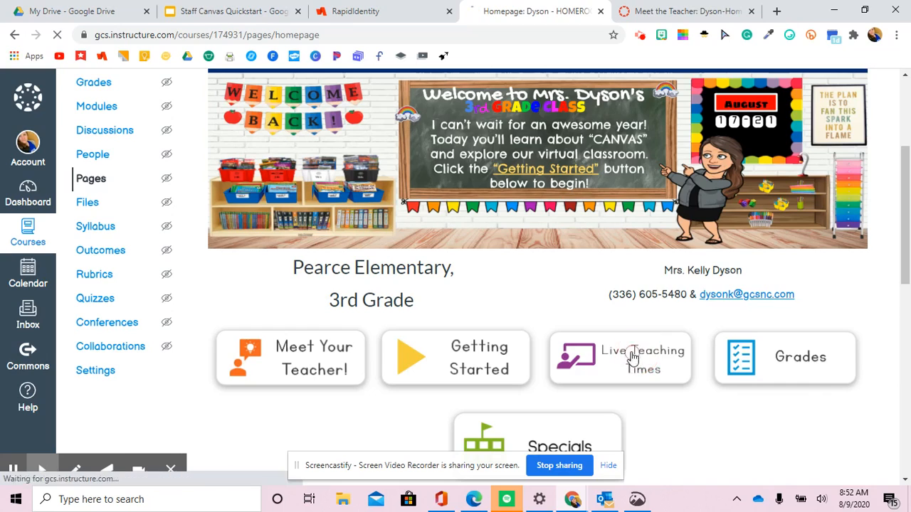
{"action": "left_click", "coordinate": [634, 356]}
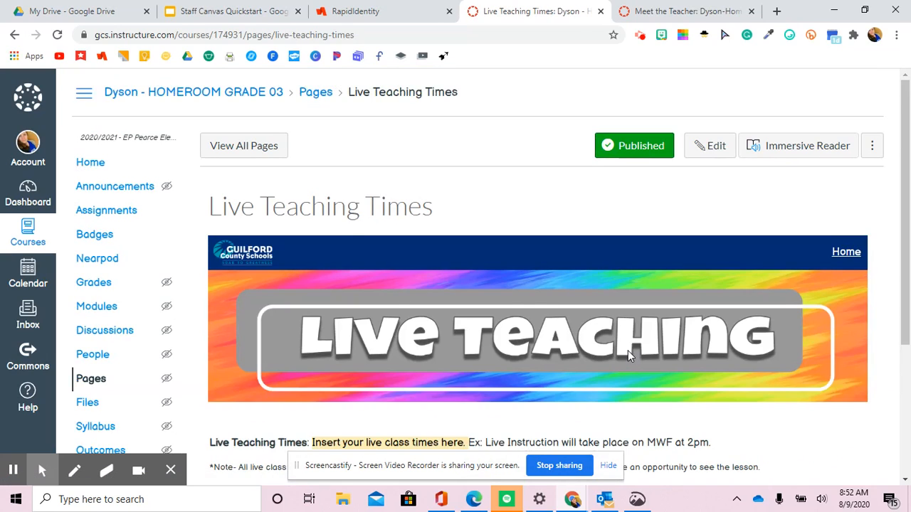
{"action": "scroll", "coordinate": [628, 350], "scroll_direction": "down", "scroll_amount": 2}
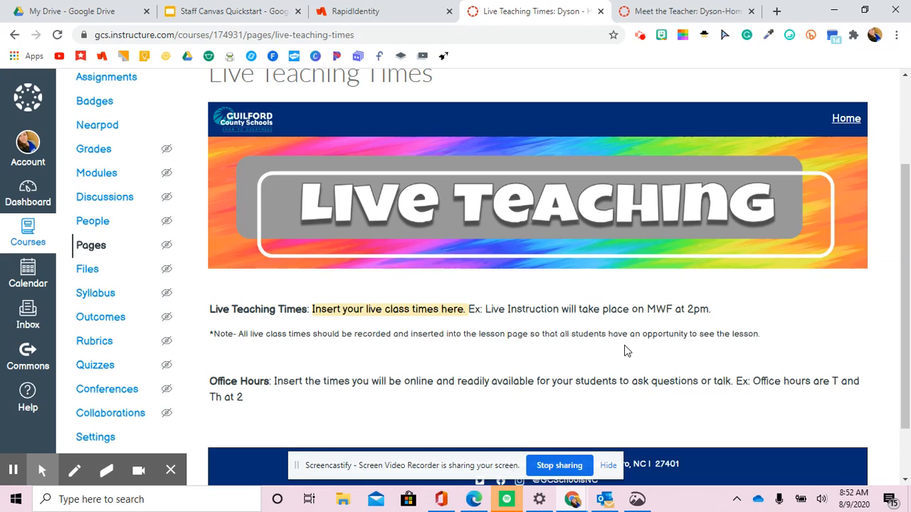
{"action": "scroll", "coordinate": [624, 350], "scroll_direction": "up", "scroll_amount": 2}
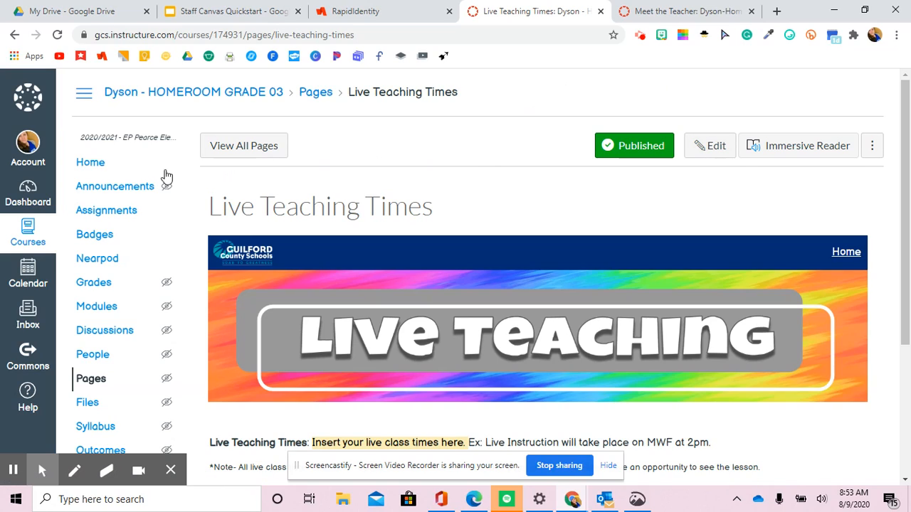
- Go back to the course homepage, open the August page and follow its August 17 - 21 assignments button
{"action": "left_click", "coordinate": [846, 254]}
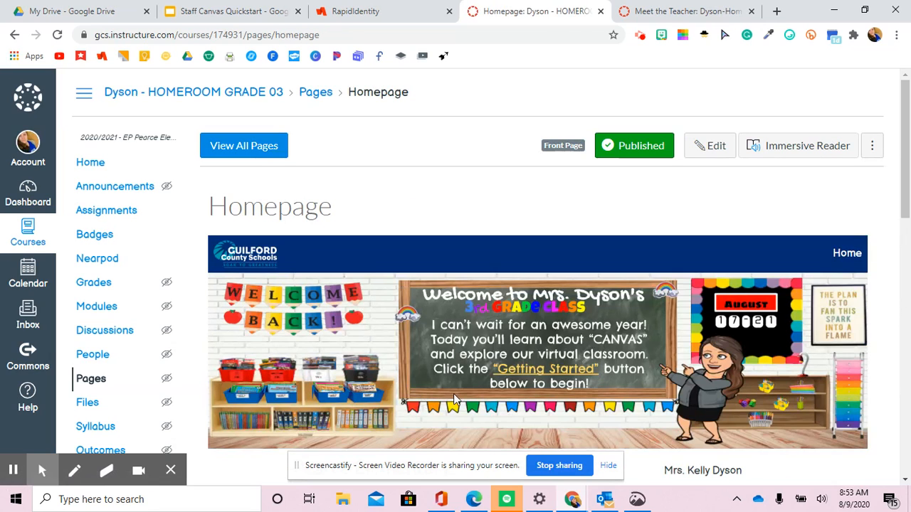
{"action": "scroll", "coordinate": [483, 377], "scroll_direction": "down", "scroll_amount": 8}
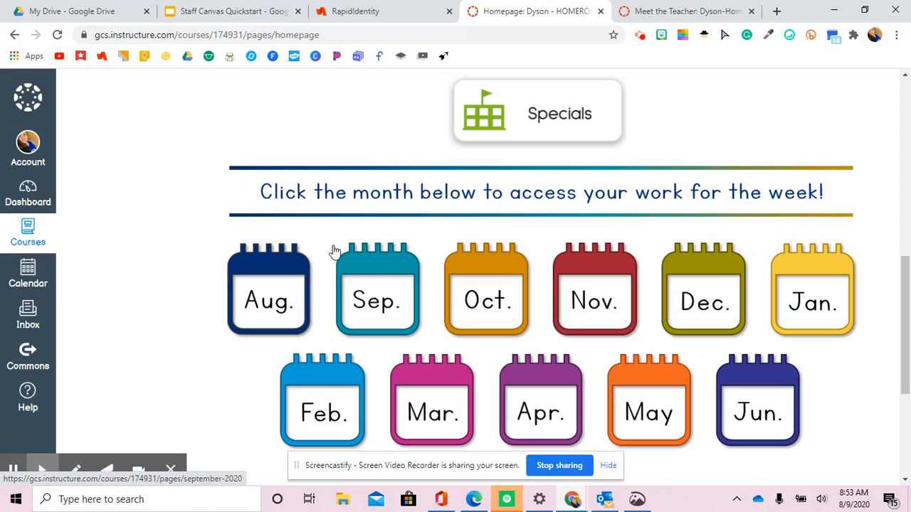
{"action": "left_click", "coordinate": [270, 299]}
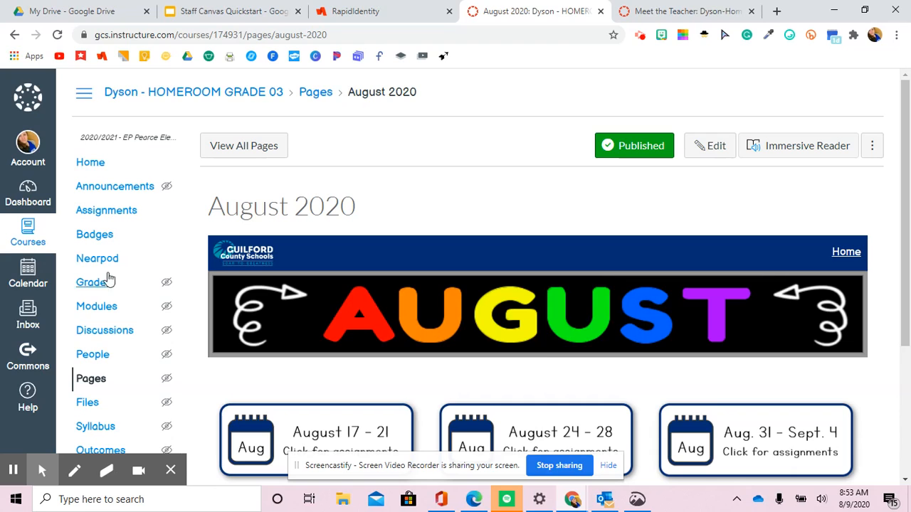
{"action": "scroll", "coordinate": [548, 357], "scroll_direction": "down", "scroll_amount": 2}
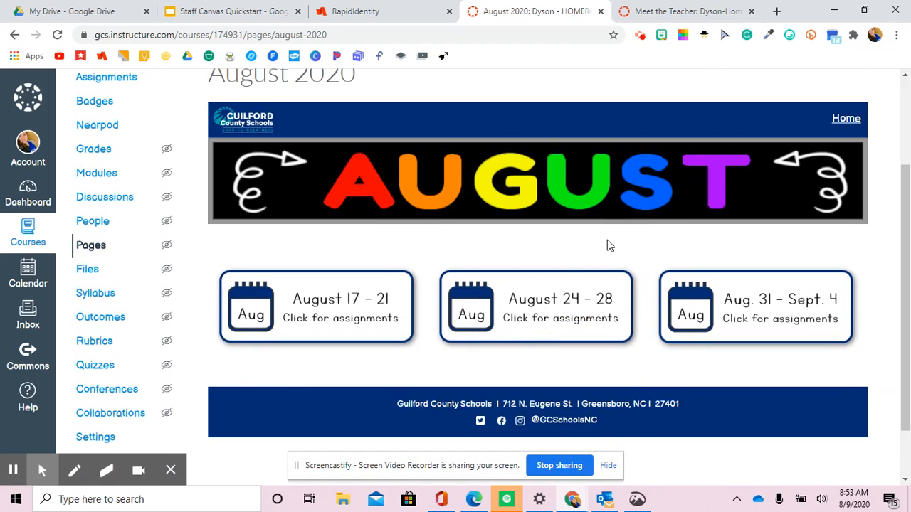
{"action": "left_click", "coordinate": [346, 320]}
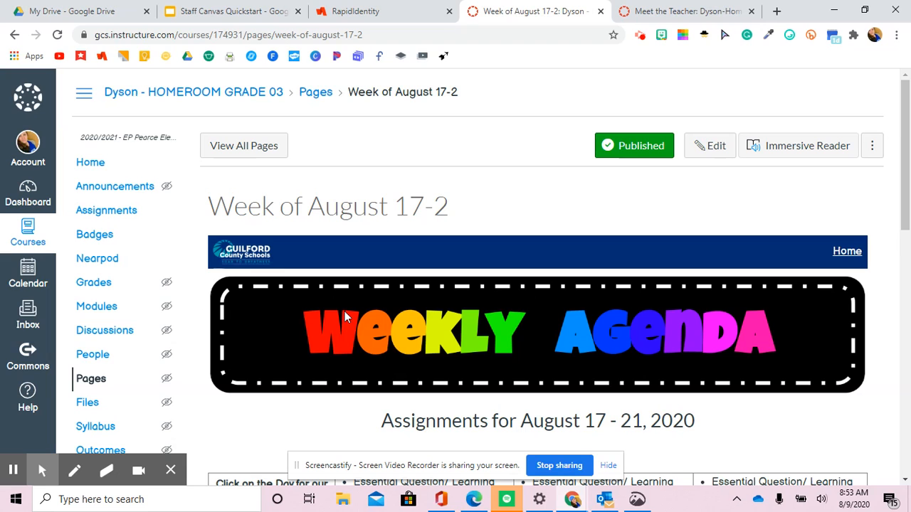
- Examine the Weekly Agenda table's learning outcomes row, daily Math, Reading and Social Studies buttons for Monday to Friday, and Extras row
{"action": "scroll", "coordinate": [389, 320], "scroll_direction": "down", "scroll_amount": 4}
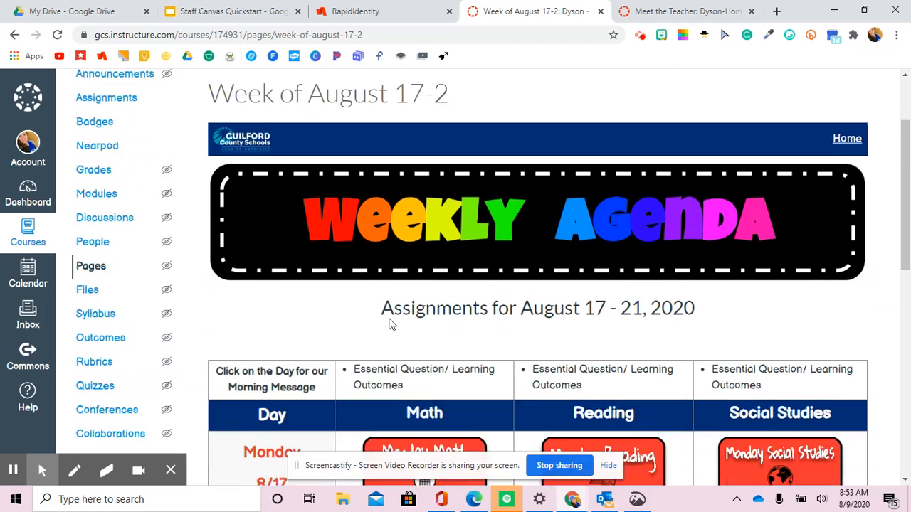
{"action": "scroll", "coordinate": [389, 320], "scroll_direction": "up", "scroll_amount": 3}
{"action": "scroll", "coordinate": [427, 321], "scroll_direction": "down", "scroll_amount": 1}
{"action": "scroll", "coordinate": [459, 323], "scroll_direction": "down", "scroll_amount": 6}
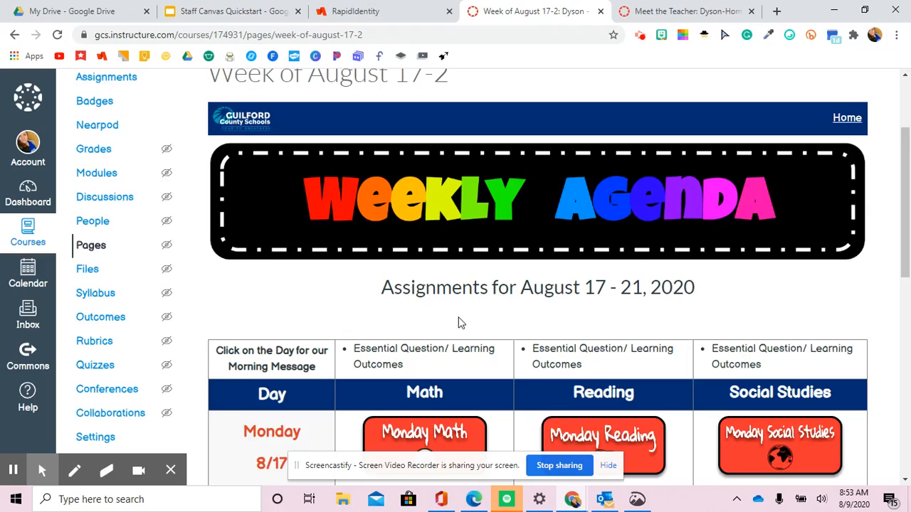
{"action": "scroll", "coordinate": [526, 402], "scroll_direction": "up", "scroll_amount": 8}
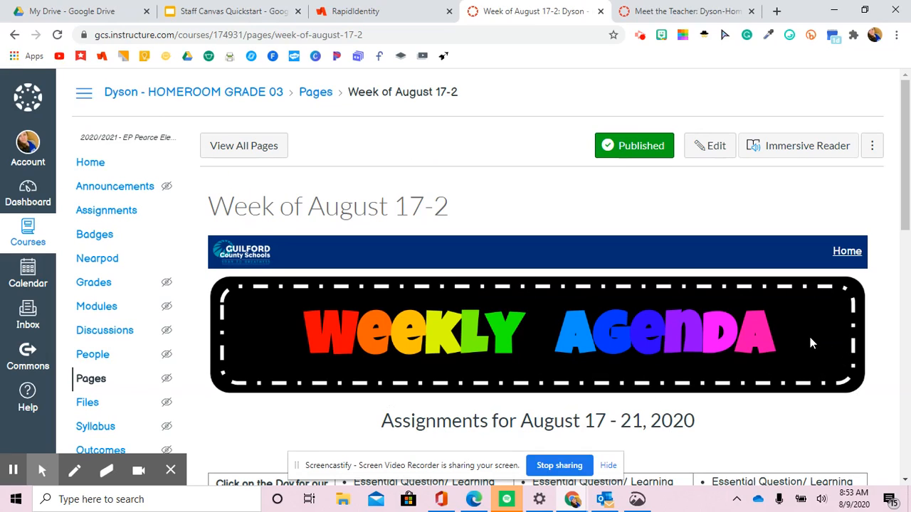
{"action": "scroll", "coordinate": [806, 347], "scroll_direction": "down", "scroll_amount": 2}
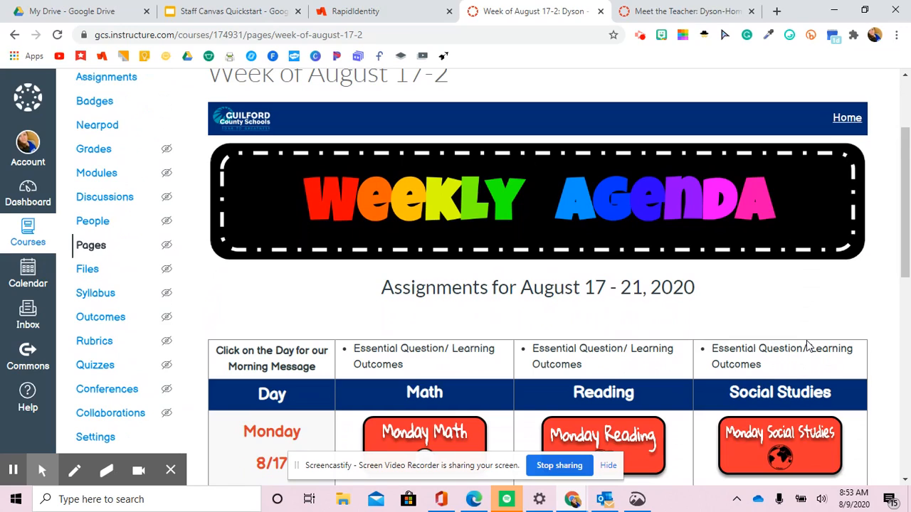
{"action": "scroll", "coordinate": [807, 347], "scroll_direction": "down", "scroll_amount": 1}
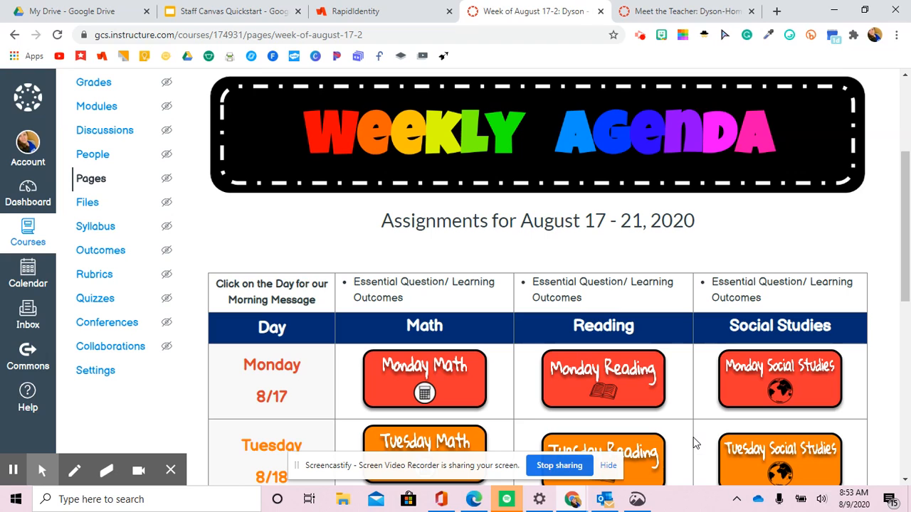
{"action": "scroll", "coordinate": [691, 440], "scroll_direction": "down", "scroll_amount": 4}
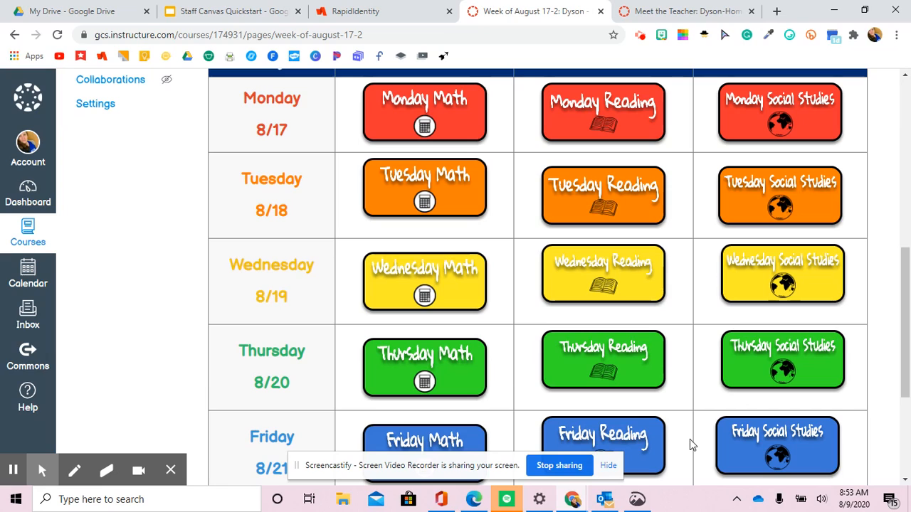
{"action": "scroll", "coordinate": [682, 441], "scroll_direction": "down", "scroll_amount": 3}
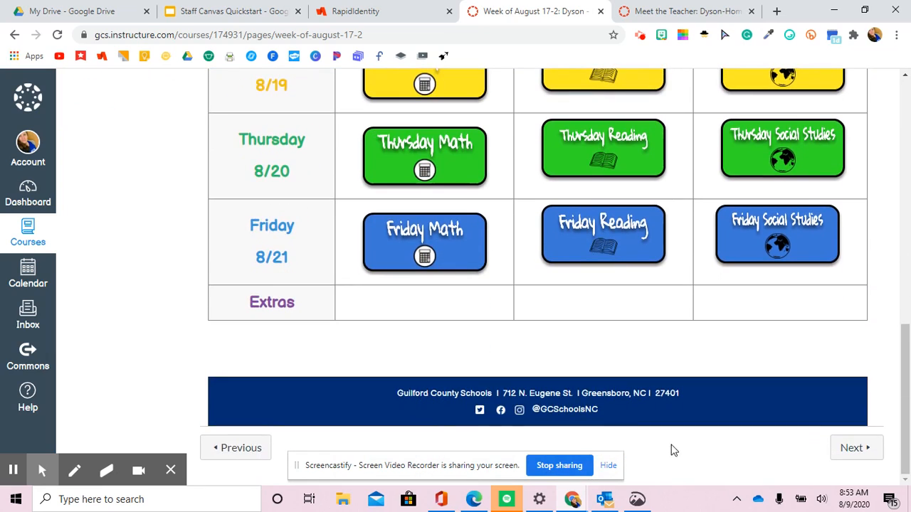
{"action": "scroll", "coordinate": [641, 450], "scroll_direction": "up", "scroll_amount": 8}
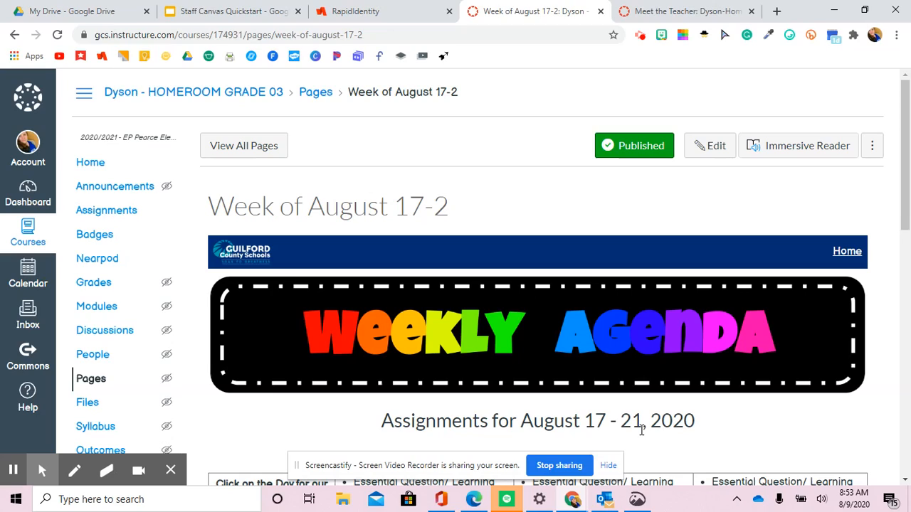